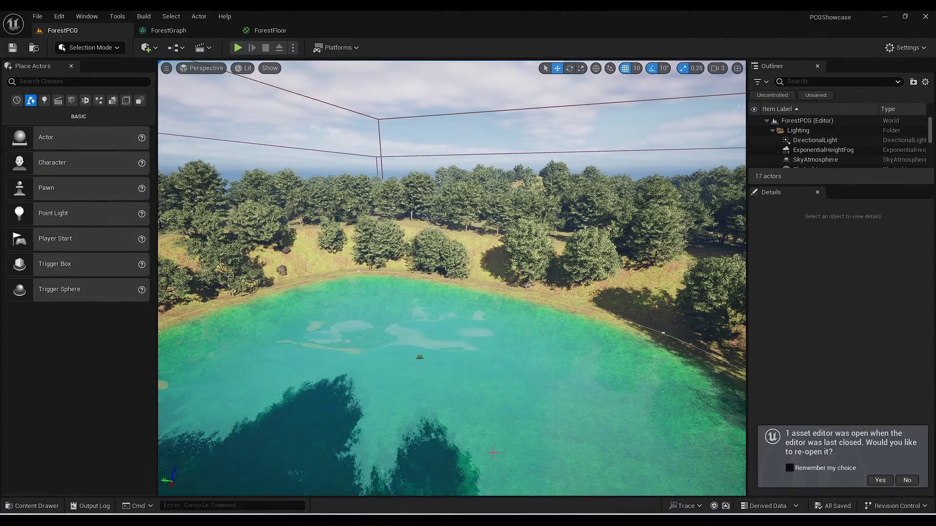
- Examine the lake and the surrounding forest in the ForestPCG level from several angles
{"action": "right_click_drag", "start_coordinate": [541, 357], "coordinate": [617, 298]}
{"action": "mouse_move", "coordinate": [511, 336]}
{"action": "right_mouse_down"}
{"action": "mouse_move", "coordinate": [512, 348]}
{"action": "mouse_move", "coordinate": [520, 341]}
{"action": "mouse_move", "coordinate": [495, 338]}
{"action": "right_mouse_up"}
{"action": "right_click_drag", "start_coordinate": [429, 280], "coordinate": [458, 283]}
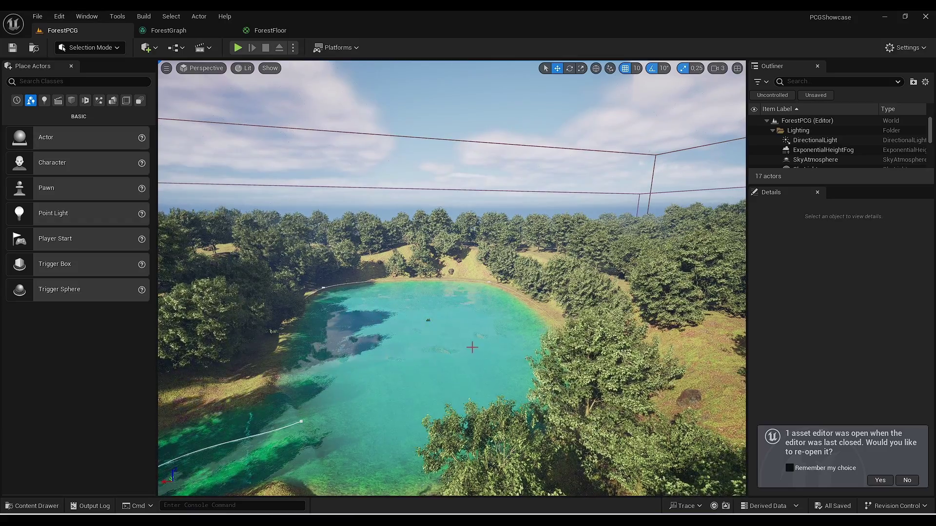
{"action": "right_click_drag", "start_coordinate": [537, 298], "coordinate": [453, 324]}
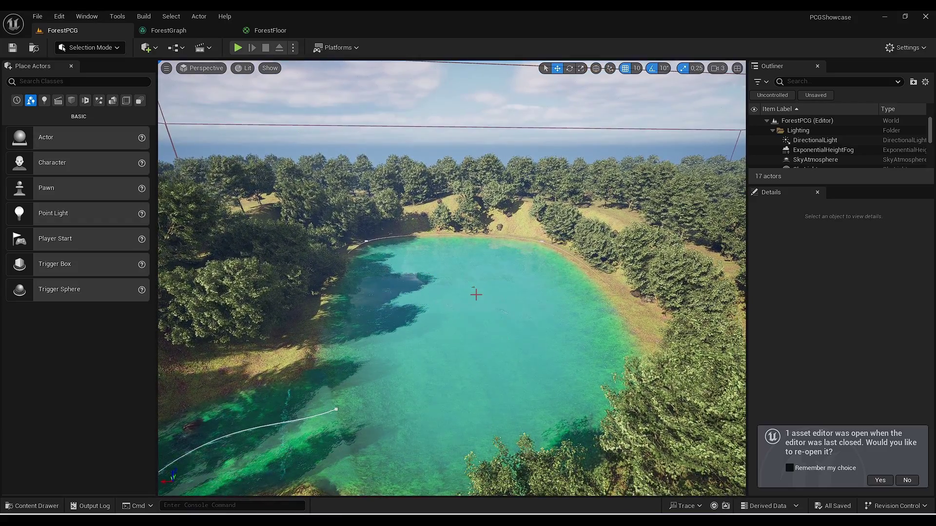
{"action": "right_click_drag", "start_coordinate": [503, 287], "coordinate": [544, 282]}
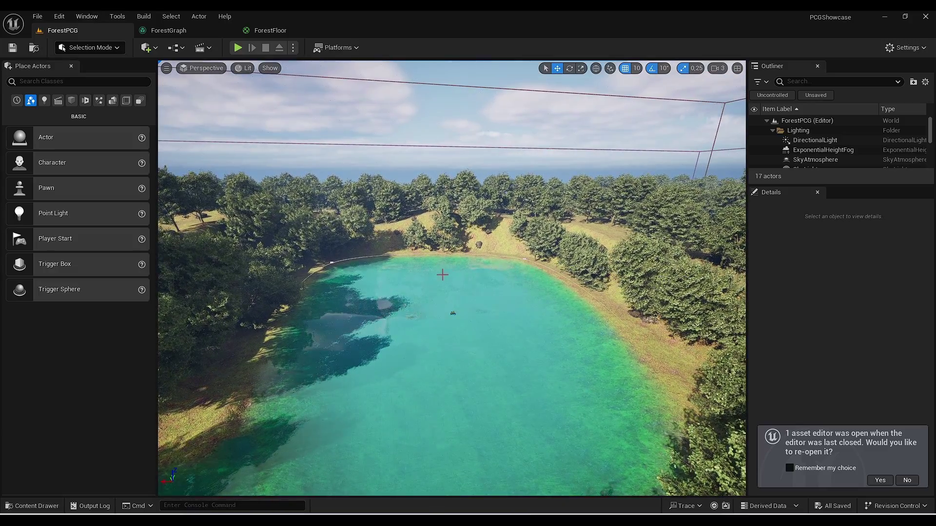
{"action": "mouse_move", "coordinate": [442, 275]}
{"action": "right_mouse_down"}
{"action": "mouse_move", "coordinate": [439, 262]}
{"action": "mouse_move", "coordinate": [221, 229]}
{"action": "right_mouse_up"}
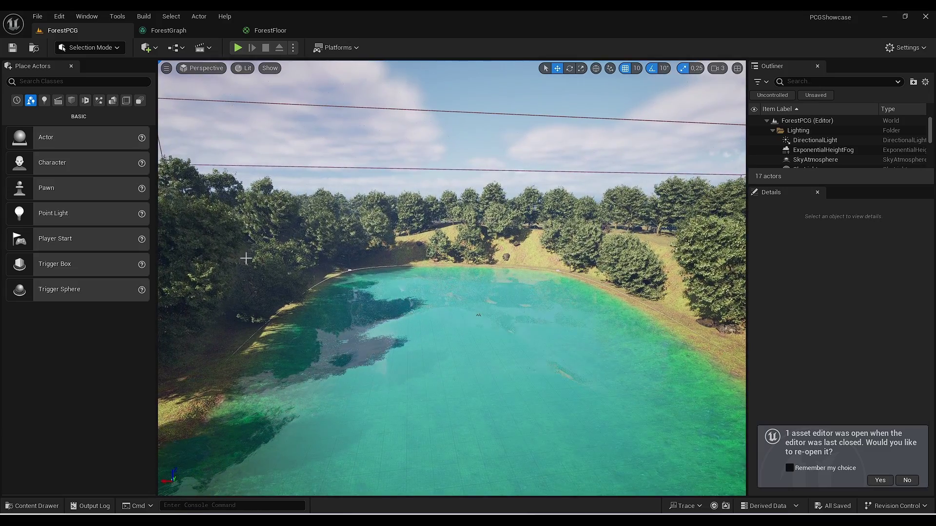
{"action": "mouse_move", "coordinate": [426, 312]}
{"action": "right_mouse_down"}
{"action": "mouse_move", "coordinate": [446, 307]}
{"action": "mouse_move", "coordinate": [413, 304]}
{"action": "right_mouse_up"}
- Select the WaterBodyLake spline and adjust its shoreline control point at input key 1
{"action": "left_click", "coordinate": [386, 276]}
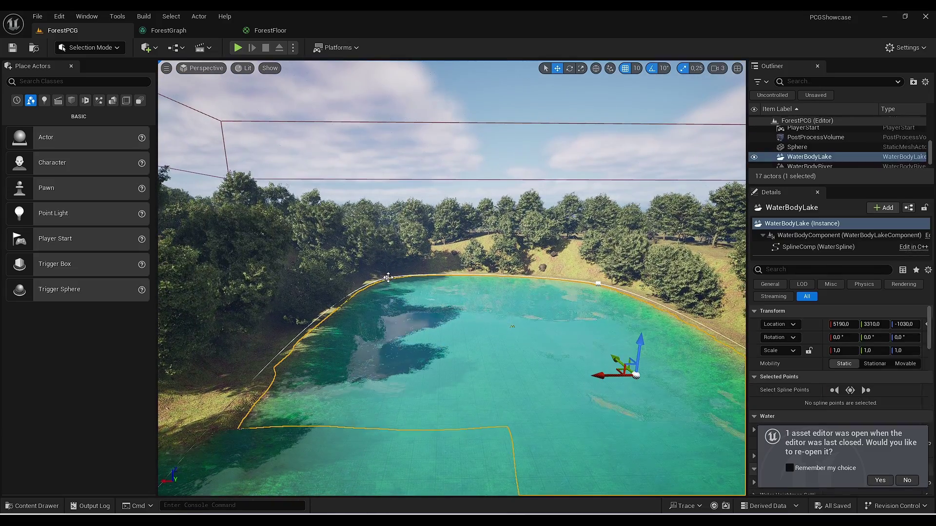
{"action": "left_click", "coordinate": [599, 283]}
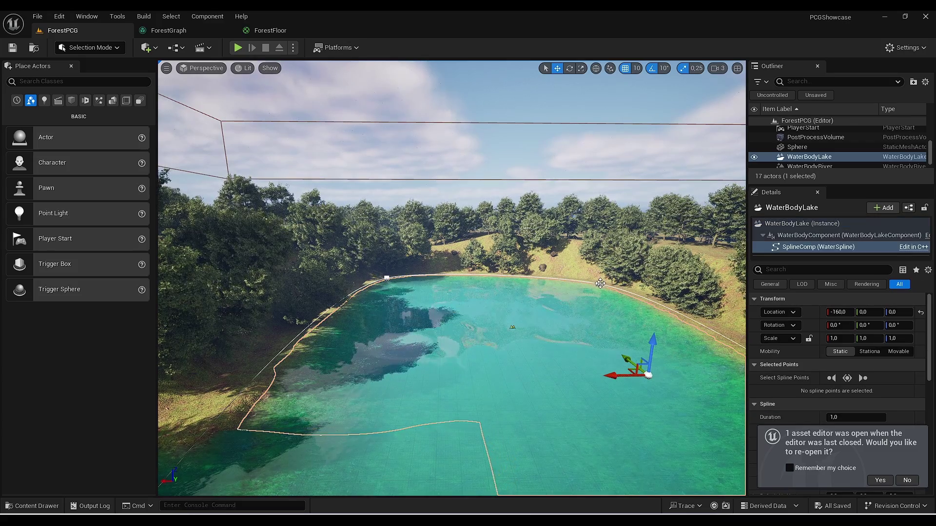
{"action": "left_click", "coordinate": [598, 283]}
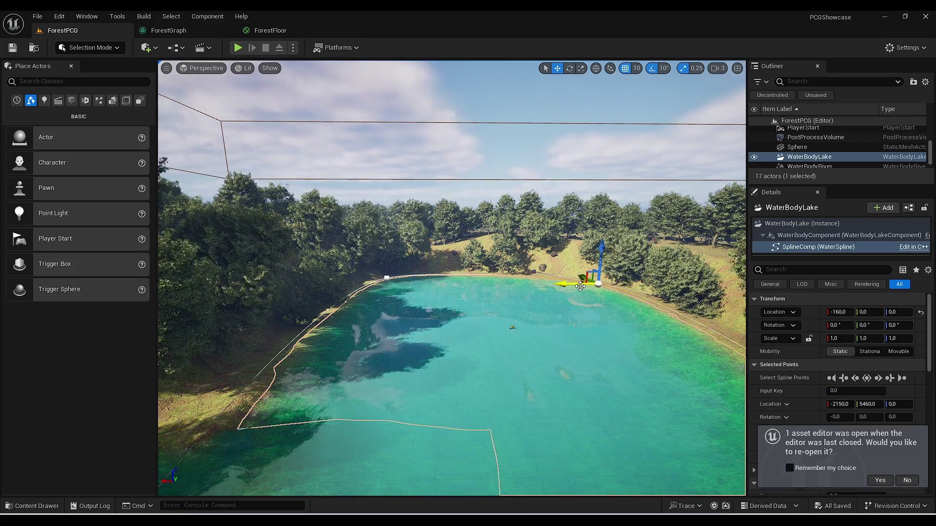
{"action": "right_click_drag", "start_coordinate": [606, 298], "coordinate": [655, 302]}
{"action": "right_click_drag", "start_coordinate": [553, 275], "coordinate": [554, 276]}
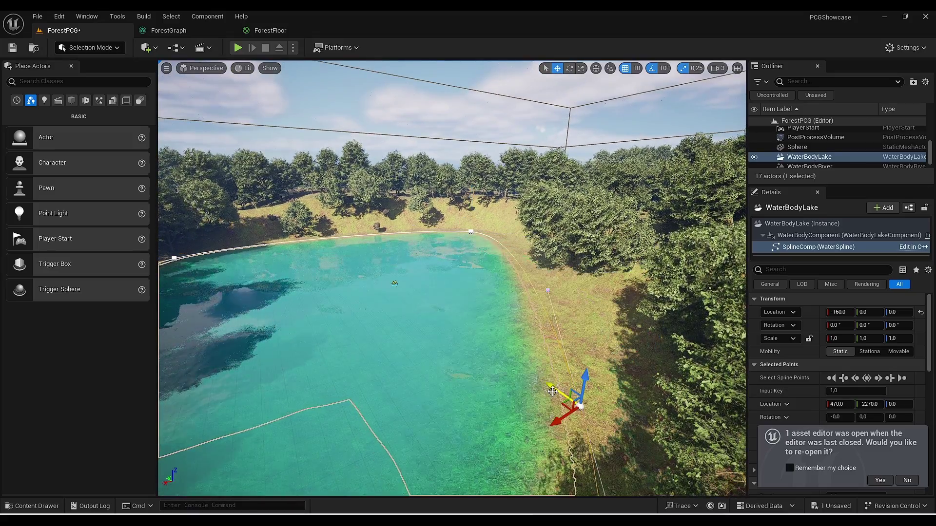
{"action": "right_click_drag", "start_coordinate": [539, 378], "coordinate": [540, 378]}
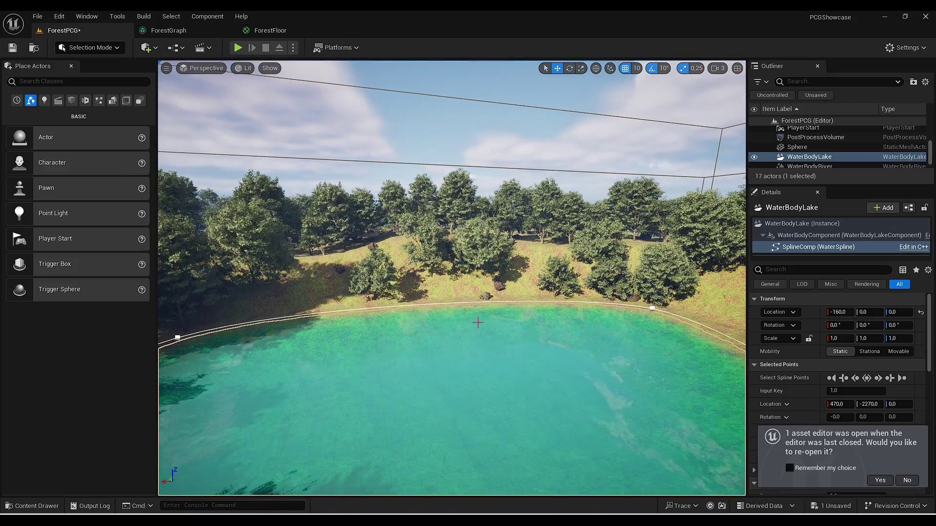
- Inspect the lake's shoreline and the trees and ground around it
{"action": "right_click_drag", "start_coordinate": [513, 296], "coordinate": [493, 368]}
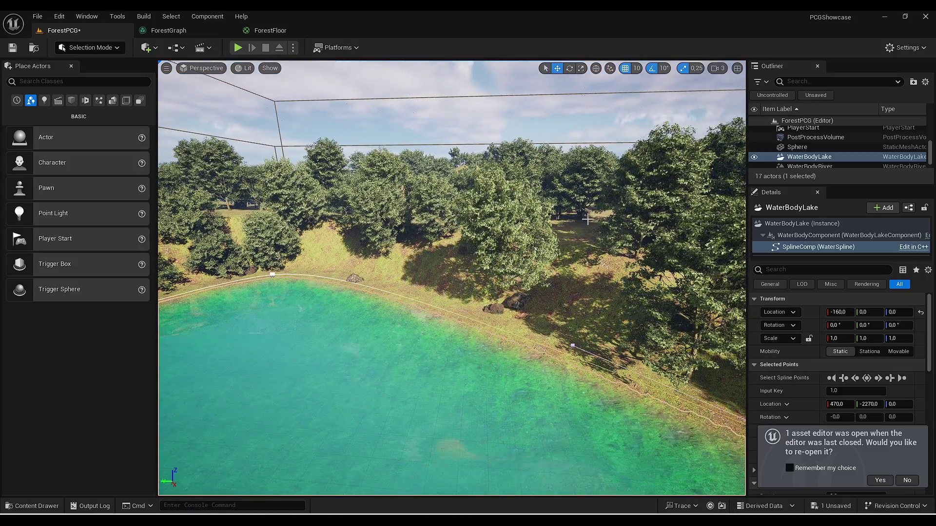
{"action": "right_click_drag", "start_coordinate": [587, 220], "coordinate": [584, 250]}
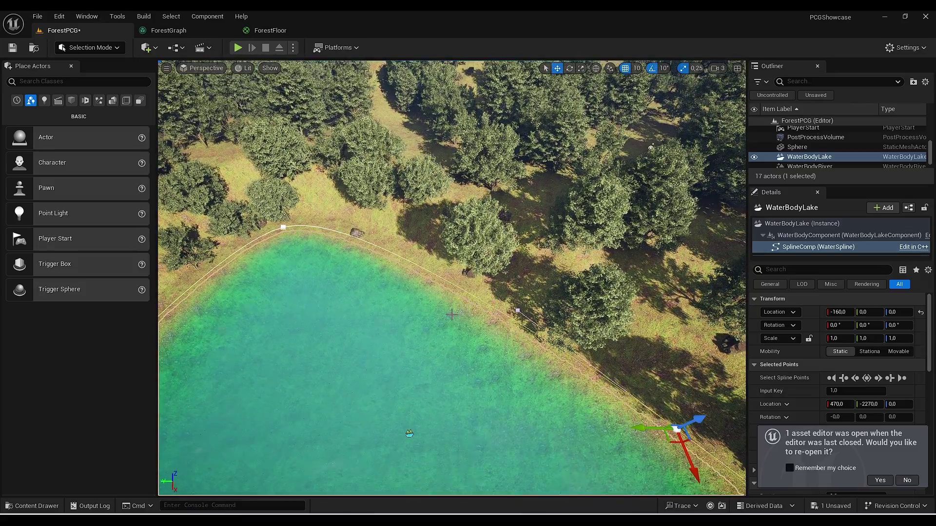
{"action": "right_click_drag", "start_coordinate": [567, 191], "coordinate": [551, 186]}
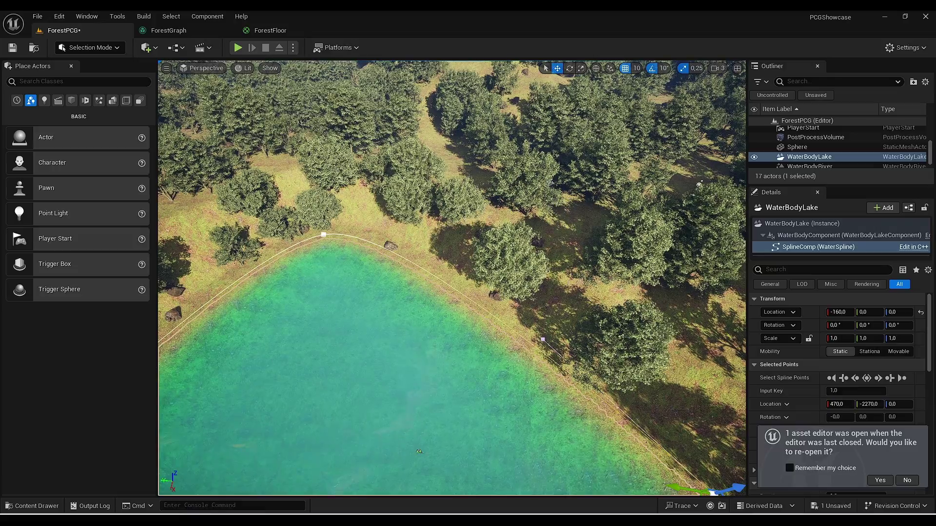
{"action": "mouse_move", "coordinate": [551, 186]}
{"action": "right_mouse_down"}
{"action": "mouse_move", "coordinate": [531, 168]}
{"action": "mouse_move", "coordinate": [561, 171]}
{"action": "right_mouse_up"}
{"action": "right_click_drag", "start_coordinate": [709, 176], "coordinate": [716, 152]}
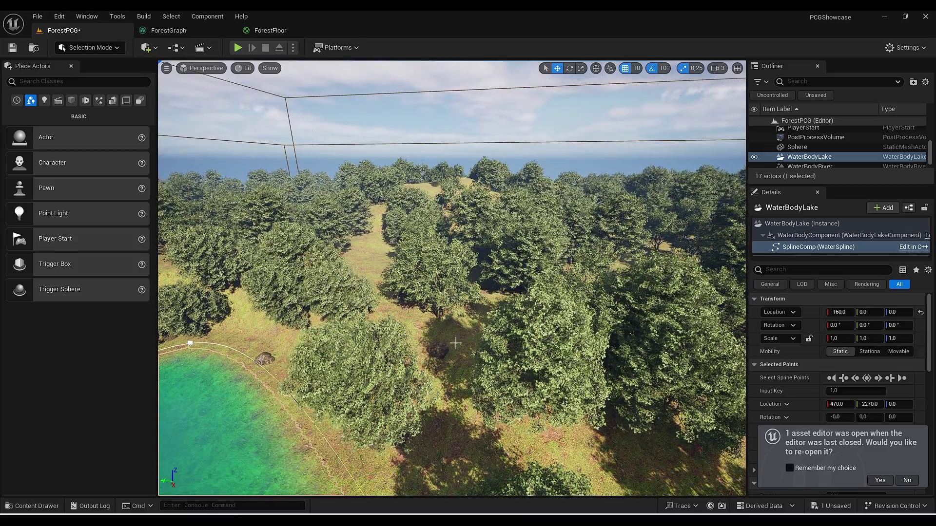
{"action": "right_click_drag", "start_coordinate": [453, 339], "coordinate": [163, 309]}
{"action": "key", "text": "w"}
{"action": "key", "text": "s"}
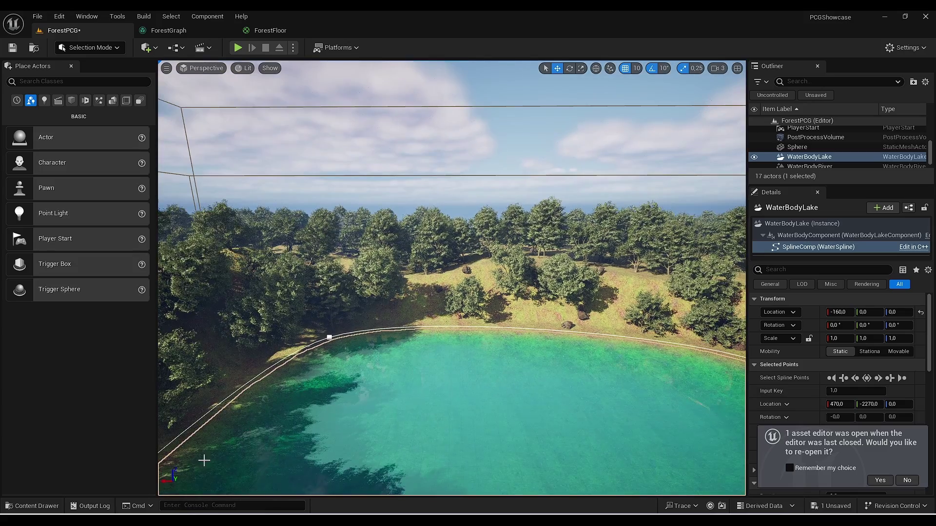
- Open the ForestFloor material from the Content folder and bring its node graph into view
{"action": "left_click", "coordinate": [39, 504]}
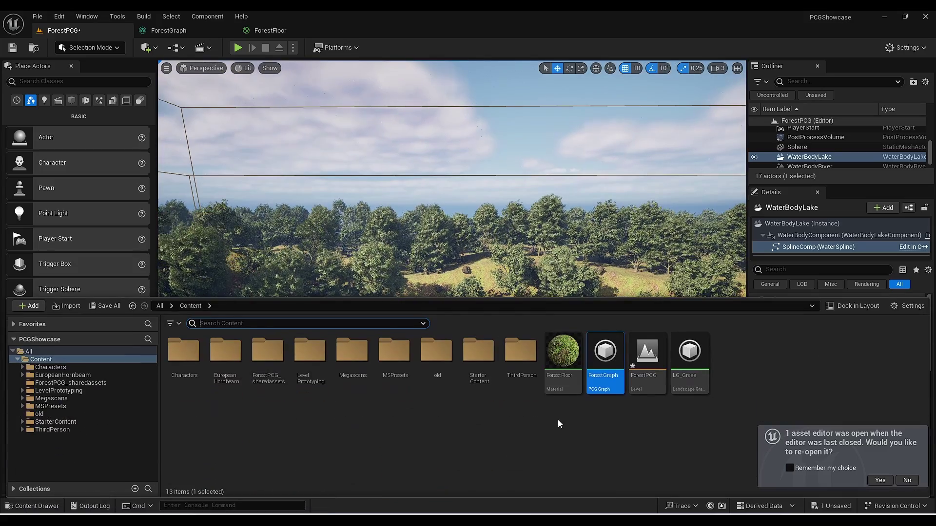
{"action": "double_click", "coordinate": [560, 366]}
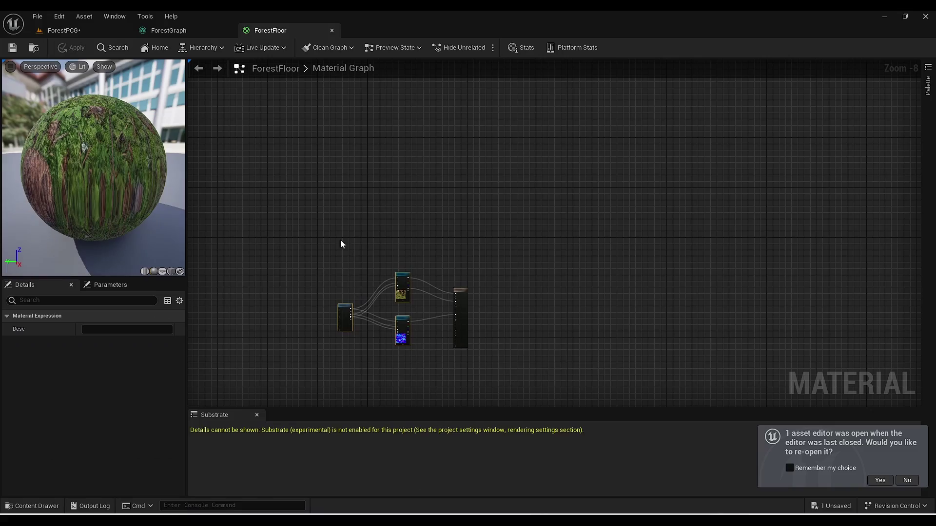
{"action": "scroll", "coordinate": [380, 274], "scroll_direction": "up", "scroll_amount": 2}
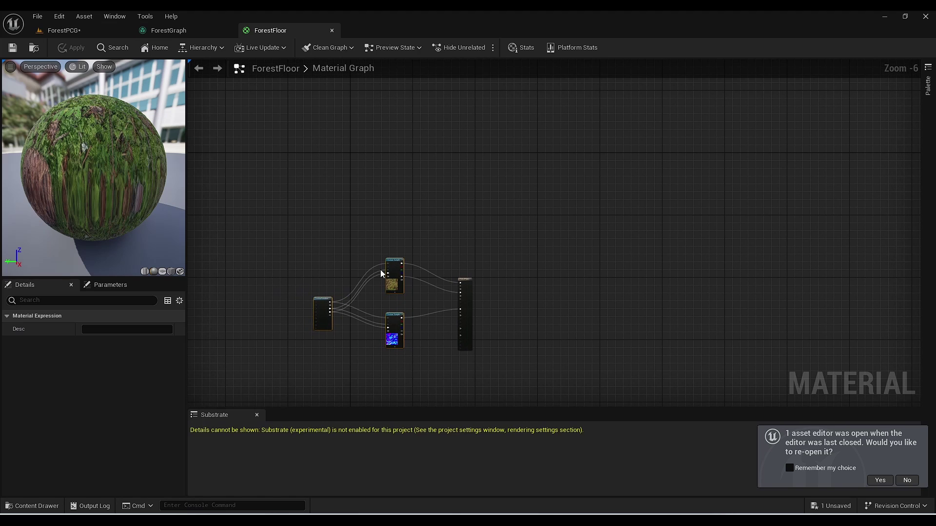
{"action": "right_click_drag", "start_coordinate": [425, 320], "coordinate": [415, 336]}
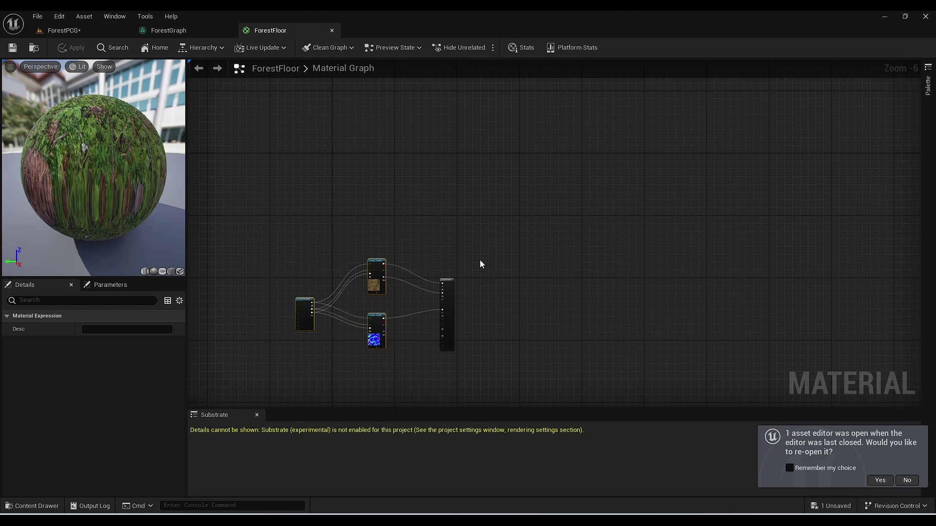
{"action": "right_click_drag", "start_coordinate": [447, 281], "coordinate": [490, 220]}
- Duplicate the Texture Variation node with its two Texture Sample nodes and place the copy below the originals
{"action": "left_click_drag", "start_coordinate": [446, 177], "coordinate": [428, 195]}
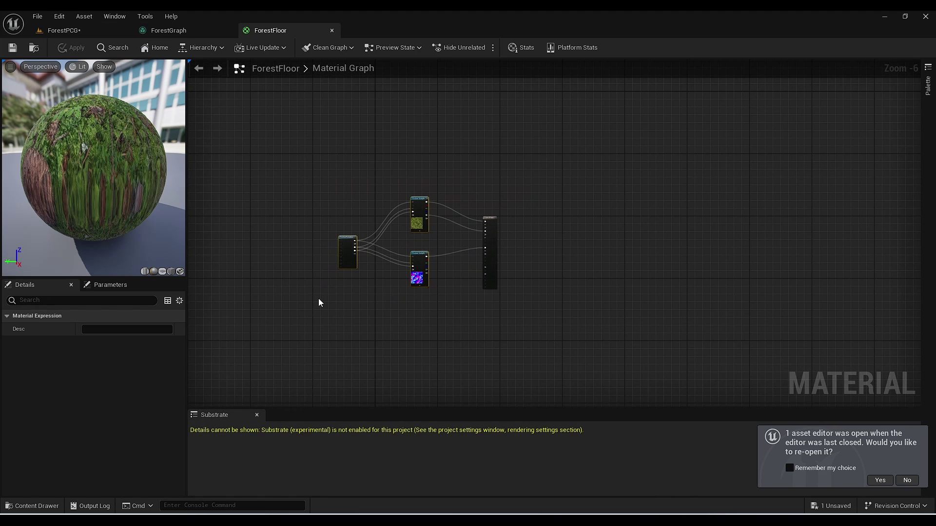
{"action": "key", "text": "ctrl+v"}
{"action": "right_click_drag", "start_coordinate": [350, 306], "coordinate": [324, 230]}
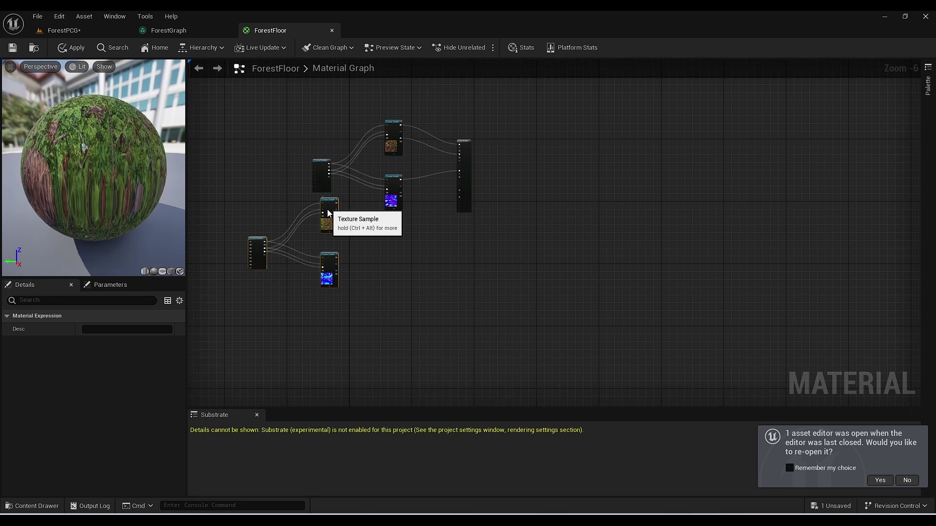
{"action": "left_click_drag", "start_coordinate": [328, 212], "coordinate": [394, 261]}
{"action": "left_click", "coordinate": [350, 236]}
{"action": "right_click_drag", "start_coordinate": [371, 250], "coordinate": [379, 225]}
{"action": "scroll", "coordinate": [394, 248], "scroll_direction": "up", "scroll_amount": 2}
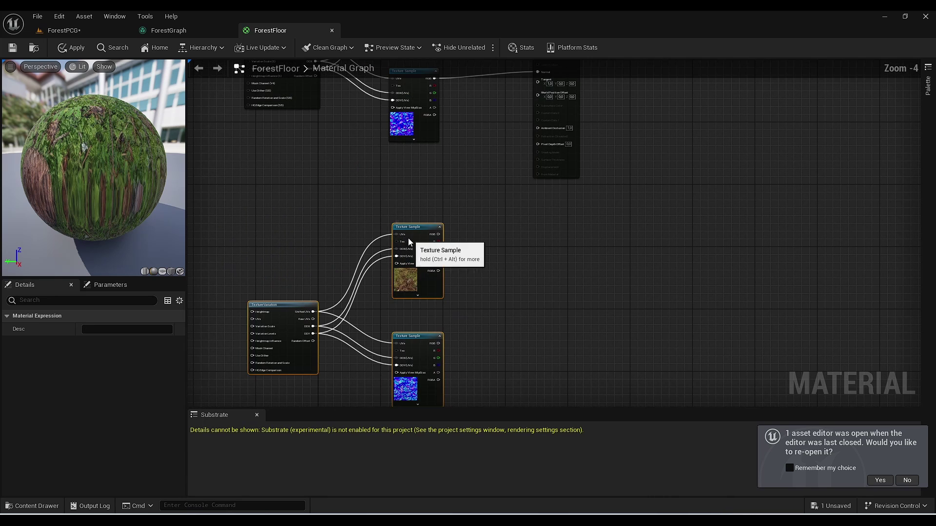
{"action": "left_click", "coordinate": [385, 228]}
- Move the ForestFloor result node further from the texture samples and enable Use Material Attributes on it
{"action": "right_click_drag", "start_coordinate": [471, 220], "coordinate": [431, 353]}
{"action": "right_click_drag", "start_coordinate": [459, 314], "coordinate": [382, 379]}
{"action": "left_click", "coordinate": [446, 202]}
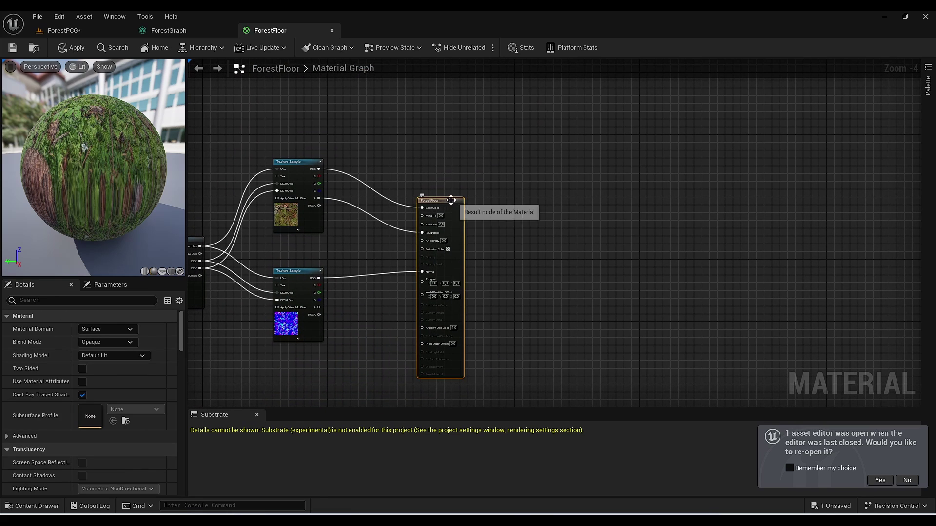
{"action": "left_click_drag", "start_coordinate": [446, 202], "coordinate": [473, 201]}
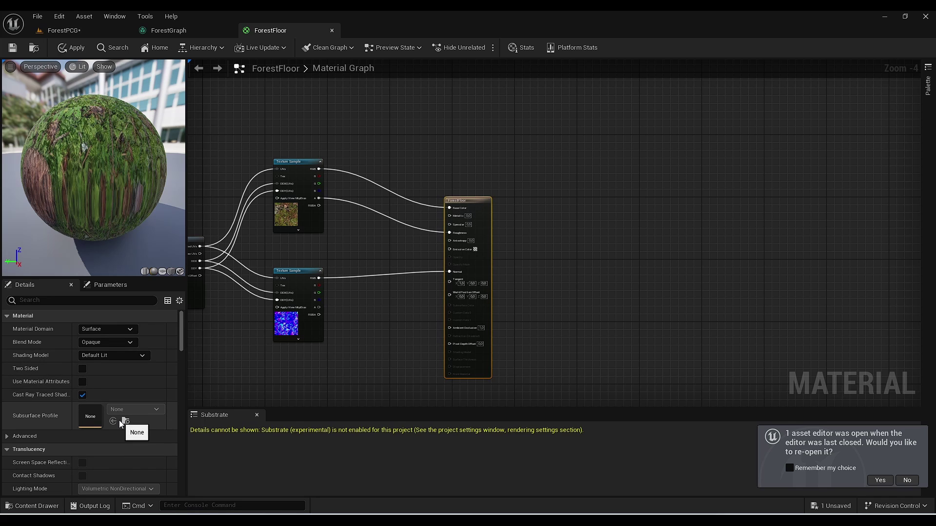
{"action": "left_click", "coordinate": [82, 382]}
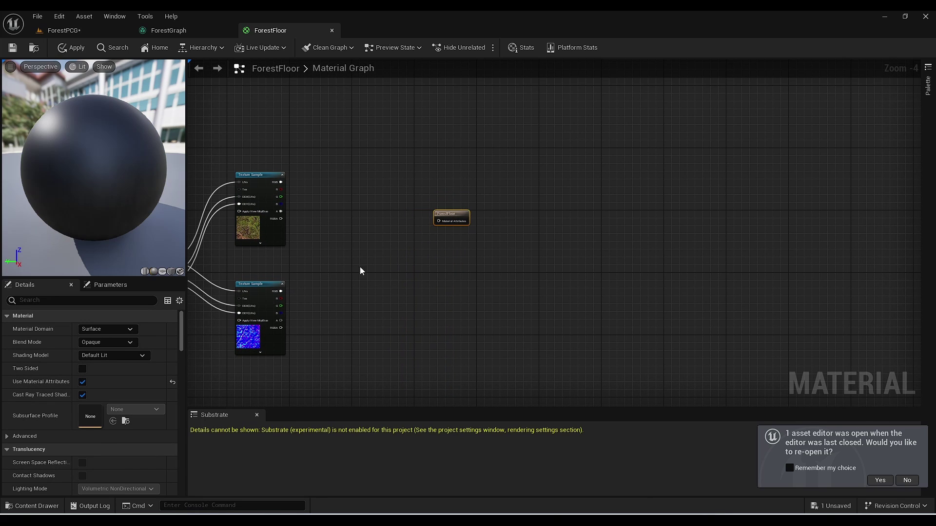
- Open the Rocky_Forest_Floor_wjvpaff folder within Megascans Surfaces in the project content
{"action": "scroll", "coordinate": [358, 214], "scroll_direction": "down", "scroll_amount": 3}
{"action": "scroll", "coordinate": [321, 238], "scroll_direction": "up", "scroll_amount": 3}
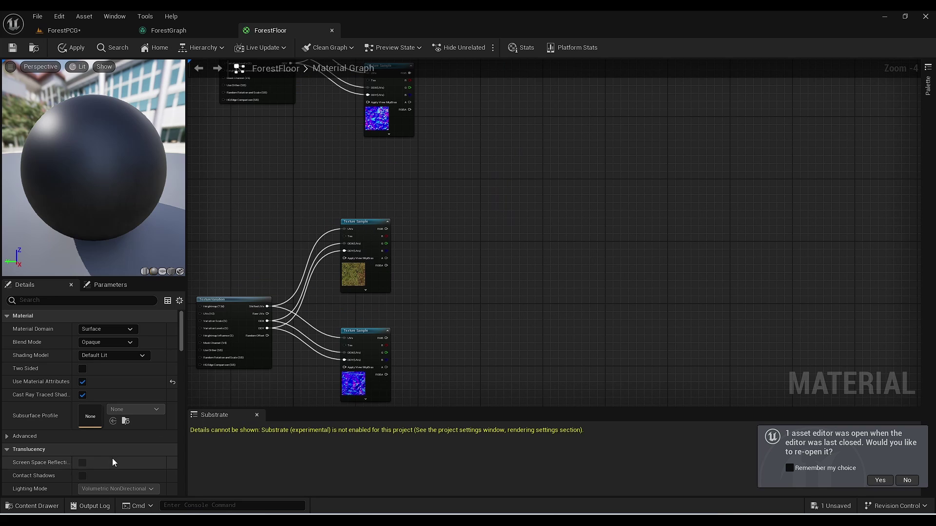
{"action": "left_click", "coordinate": [32, 506]}
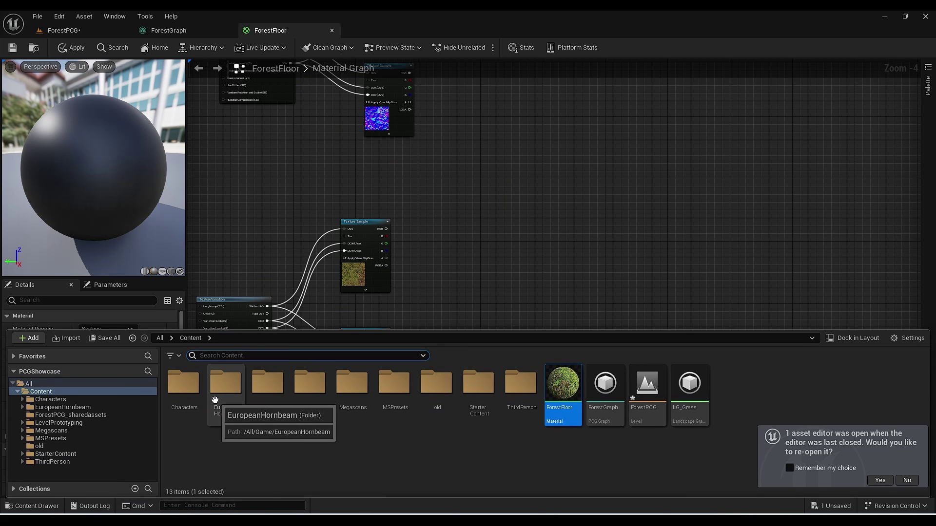
{"action": "double_click", "coordinate": [352, 386]}
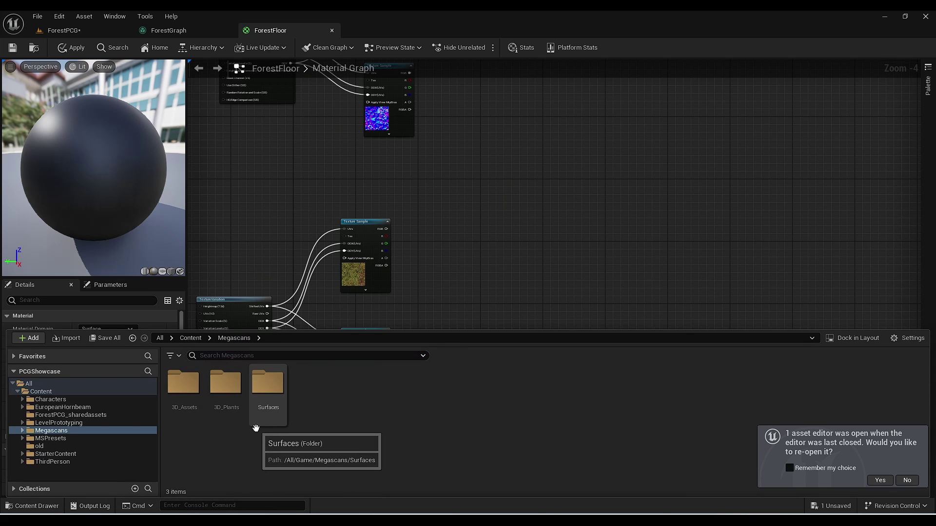
{"action": "double_click", "coordinate": [267, 388]}
{"action": "double_click", "coordinate": [223, 407]}
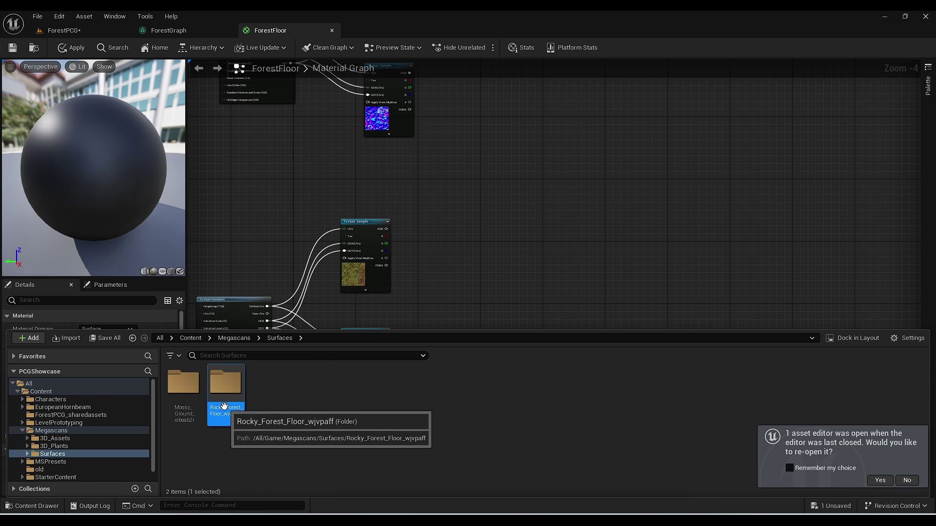
- Add the three Rocky Forest Floor textures to the material graph beside the duplicated texture samples
{"action": "left_click", "coordinate": [224, 409]}
{"action": "left_click", "coordinate": [277, 407], "text": "ctrl"}
{"action": "left_click", "coordinate": [294, 402], "text": "ctrl"}
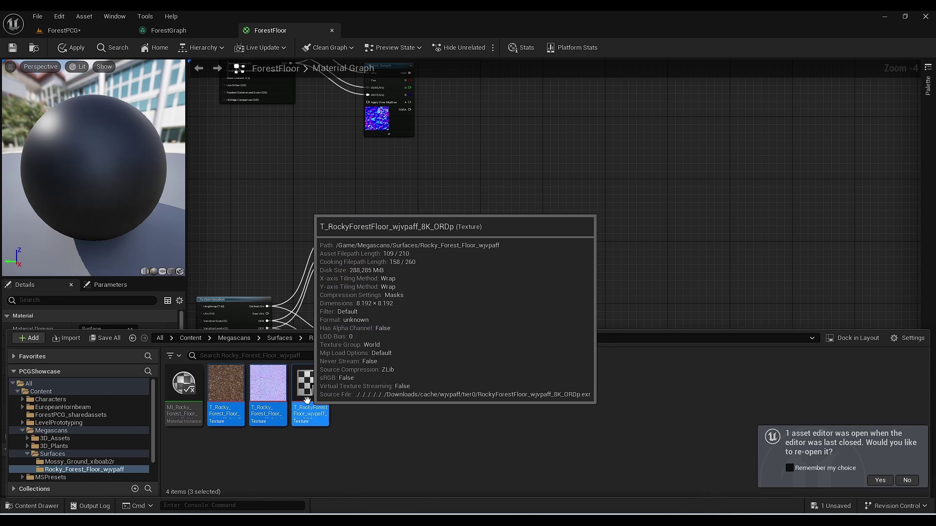
{"action": "left_click_drag", "start_coordinate": [294, 402], "coordinate": [429, 210]}
{"action": "right_click_drag", "start_coordinate": [421, 230], "coordinate": [453, 243]}
{"action": "left_click", "coordinate": [438, 313]}
{"action": "right_click_drag", "start_coordinate": [449, 307], "coordinate": [397, 376]}
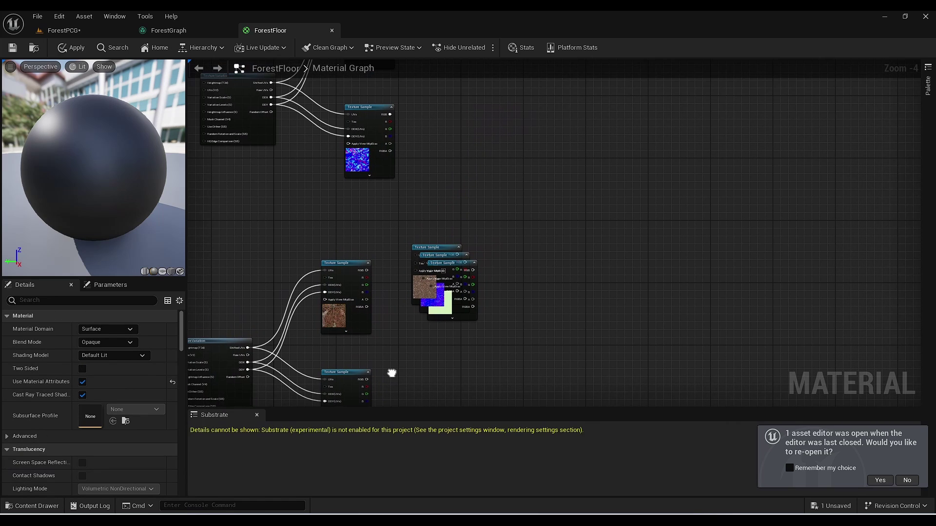
- Delete the Texture Sample node that holds the Rocky Forest Floor ORDp mask texture
{"action": "left_click", "coordinate": [467, 261]}
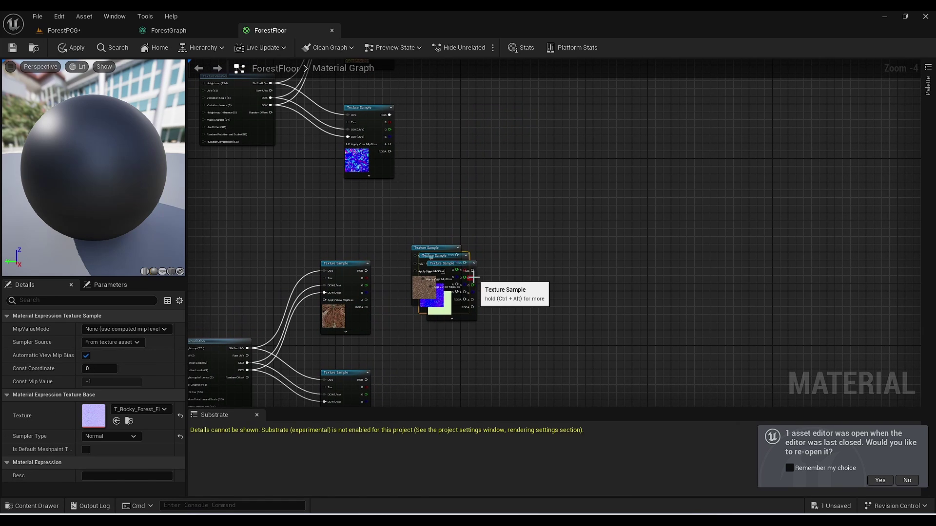
{"action": "left_click", "coordinate": [467, 321]}
{"action": "left_click", "coordinate": [467, 317]}
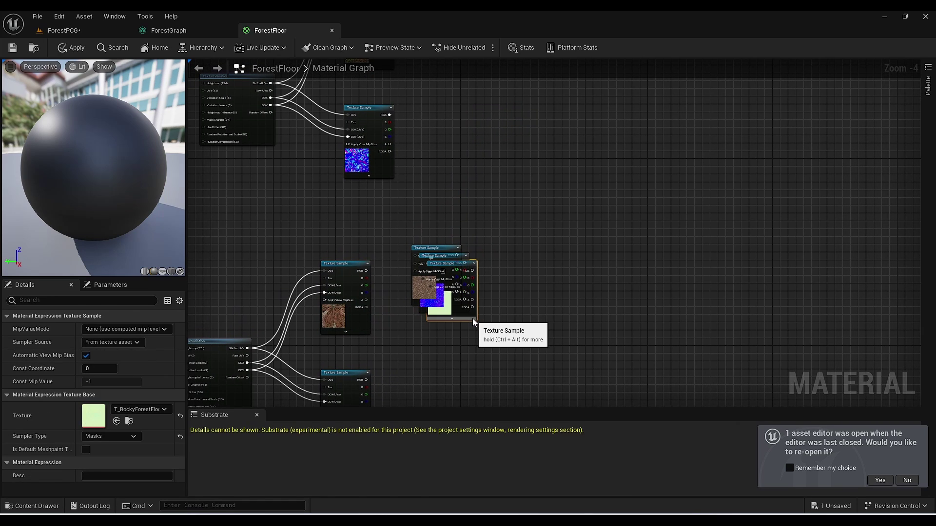
{"action": "key", "text": "Delete"}
- Place the rocky color and normal Texture Sample nodes beside the corresponding duplicated color and normal samples
{"action": "right_click_drag", "start_coordinate": [435, 347], "coordinate": [440, 296]}
{"action": "left_click_drag", "start_coordinate": [444, 198], "coordinate": [433, 345]}
{"action": "right_click_drag", "start_coordinate": [400, 315], "coordinate": [462, 305]}
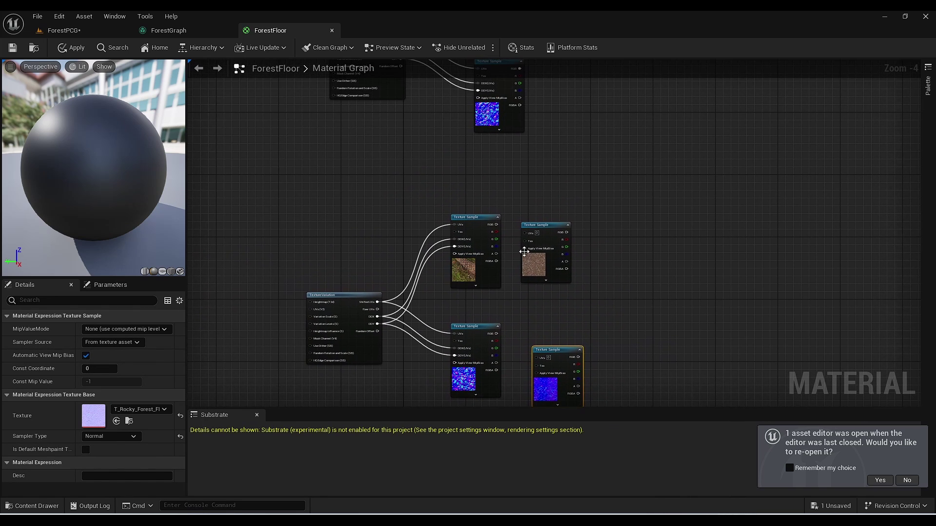
{"action": "left_click_drag", "start_coordinate": [548, 230], "coordinate": [548, 230]}
{"action": "left_click_drag", "start_coordinate": [547, 231], "coordinate": [547, 223]}
{"action": "right_click_drag", "start_coordinate": [564, 286], "coordinate": [529, 221]}
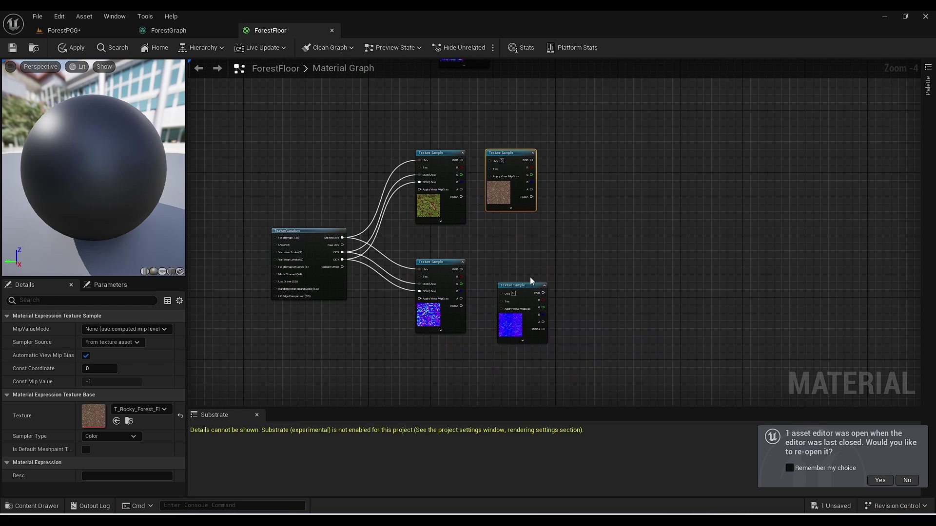
{"action": "left_click_drag", "start_coordinate": [525, 285], "coordinate": [513, 256]}
{"action": "right_click_drag", "start_coordinate": [472, 261], "coordinate": [462, 284]}
{"action": "scroll", "coordinate": [448, 187], "scroll_direction": "up", "scroll_amount": 2}
{"action": "right_click_drag", "start_coordinate": [447, 182], "coordinate": [413, 251]}
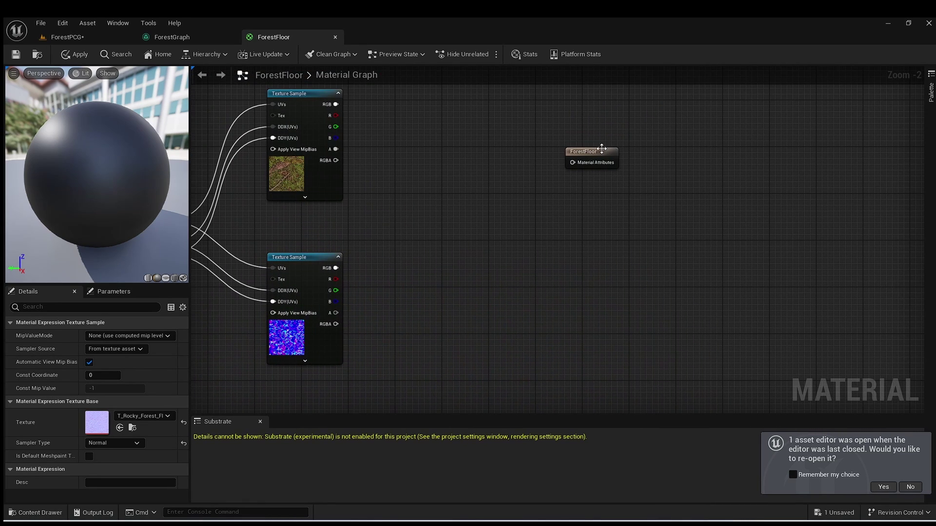
- Add a SetMaterialAttributes node between the forest floor texture samples and the ForestFloor output node
{"action": "left_click_drag", "start_coordinate": [602, 149], "coordinate": [634, 192]}
{"action": "right_click_drag", "start_coordinate": [534, 219], "coordinate": [493, 267]}
{"action": "right_click", "coordinate": [449, 244]}
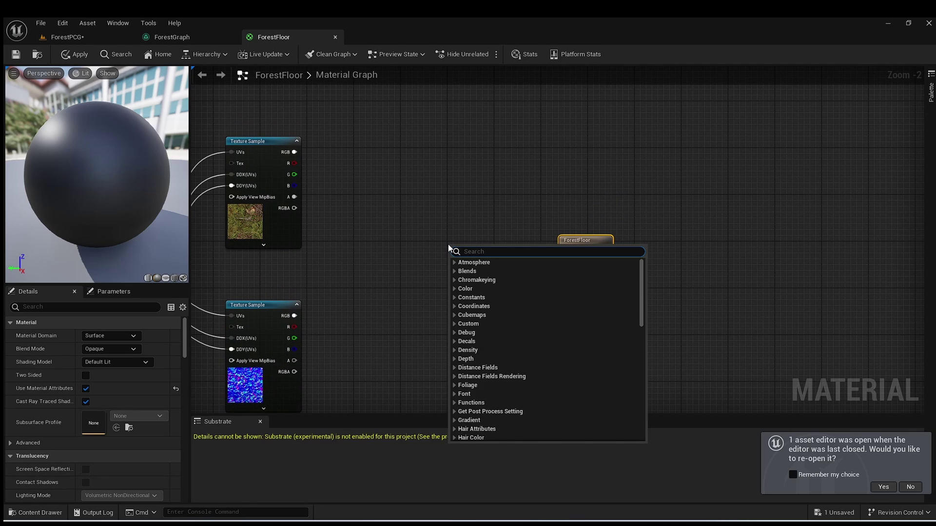
{"action": "type", "text": "set"}
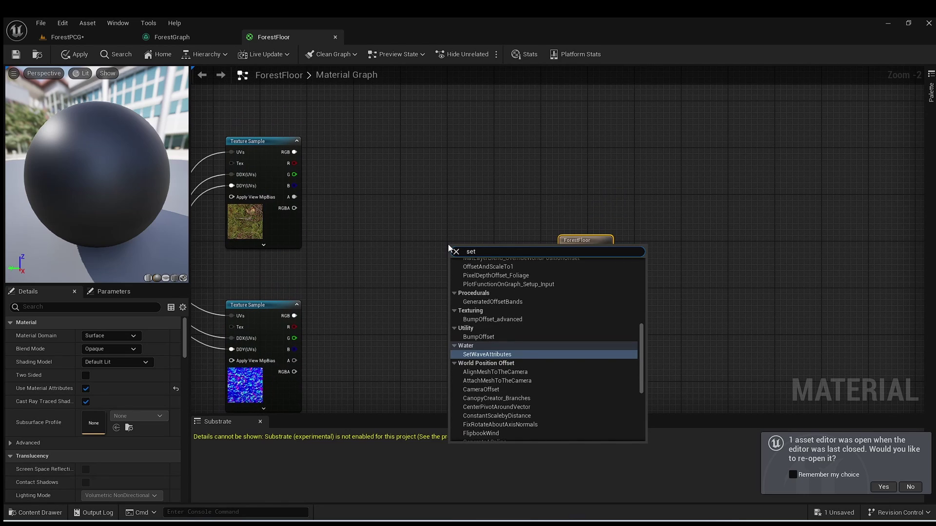
{"action": "type", "text": "mate"}
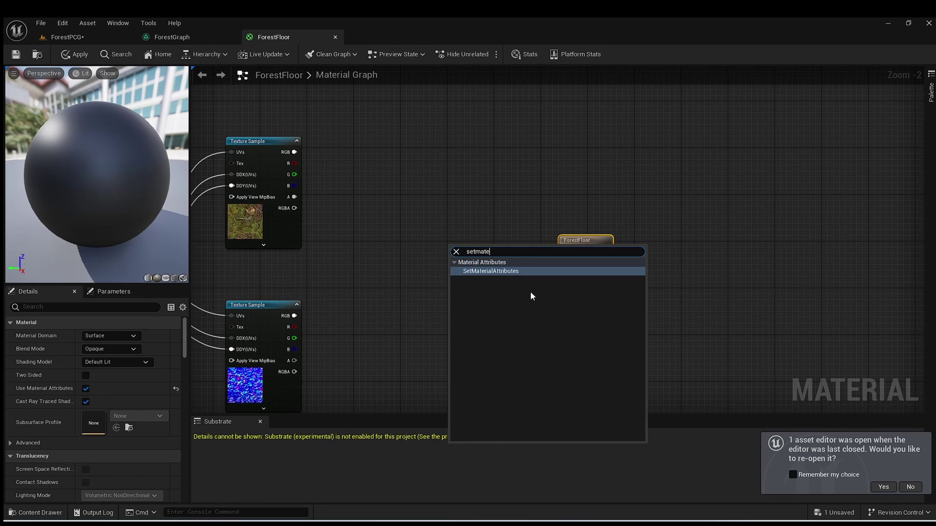
{"action": "left_click", "coordinate": [504, 273]}
{"action": "right_click_drag", "start_coordinate": [457, 279], "coordinate": [388, 219]}
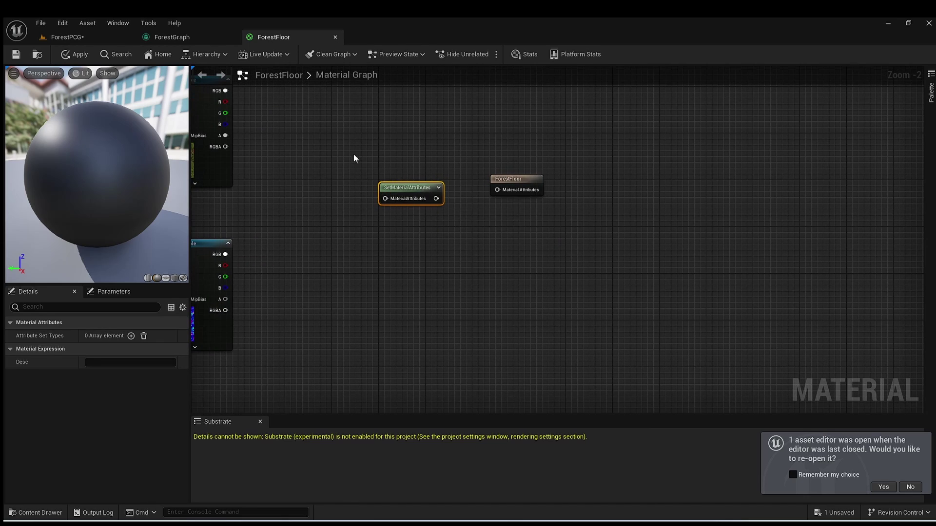
- Give the SetMaterialAttributes node three attribute entries: BaseColor, Roughness and Normal
{"action": "right_click_drag", "start_coordinate": [354, 158], "coordinate": [470, 228]}
{"action": "left_click", "coordinate": [131, 337]}
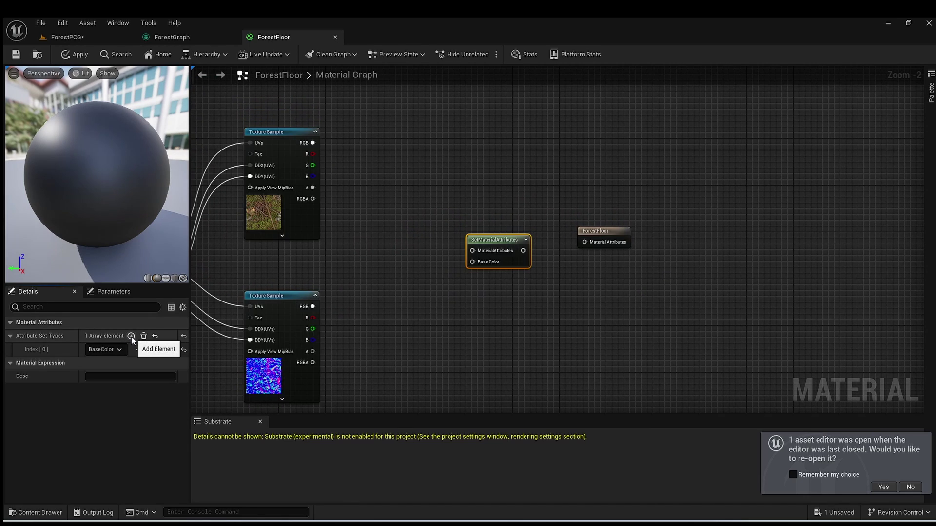
{"action": "left_click", "coordinate": [131, 337]}
{"action": "left_click", "coordinate": [131, 336]}
{"action": "left_click", "coordinate": [100, 361]}
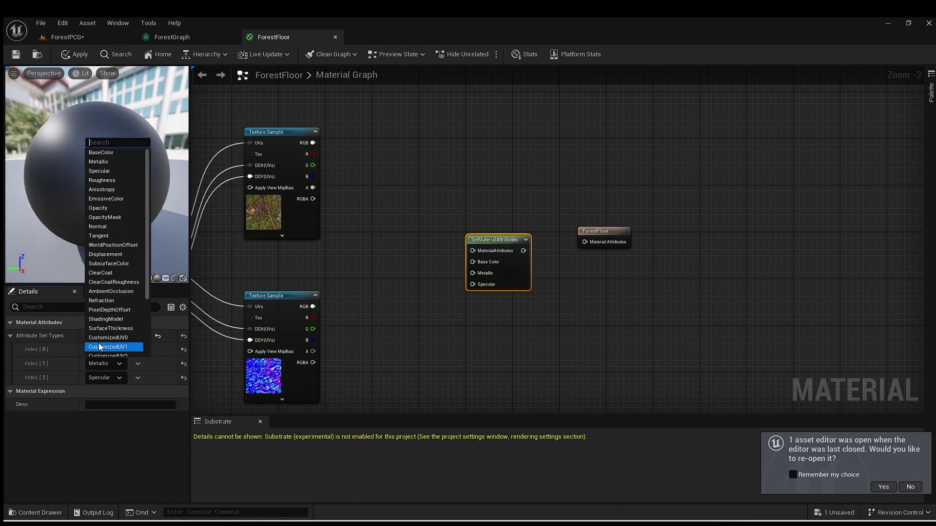
{"action": "left_click", "coordinate": [112, 180]}
{"action": "left_click", "coordinate": [105, 377]}
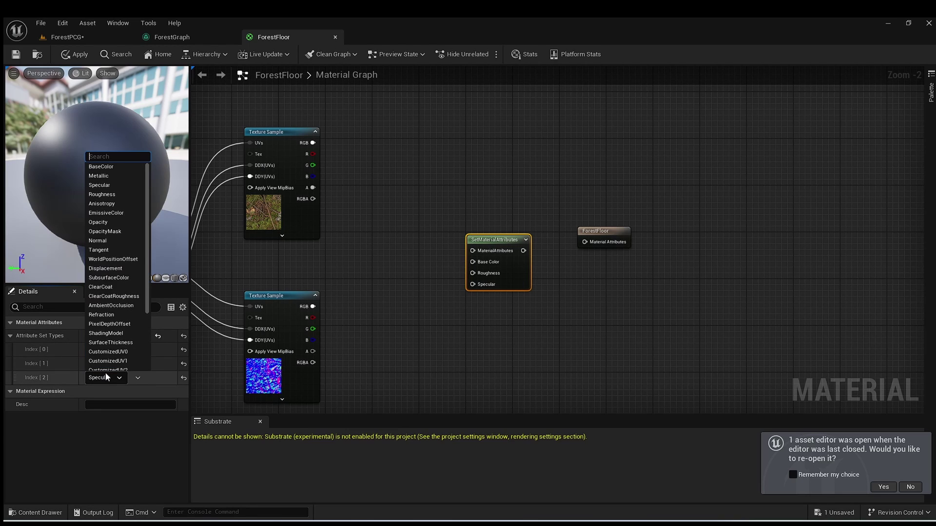
{"action": "left_click", "coordinate": [115, 240]}
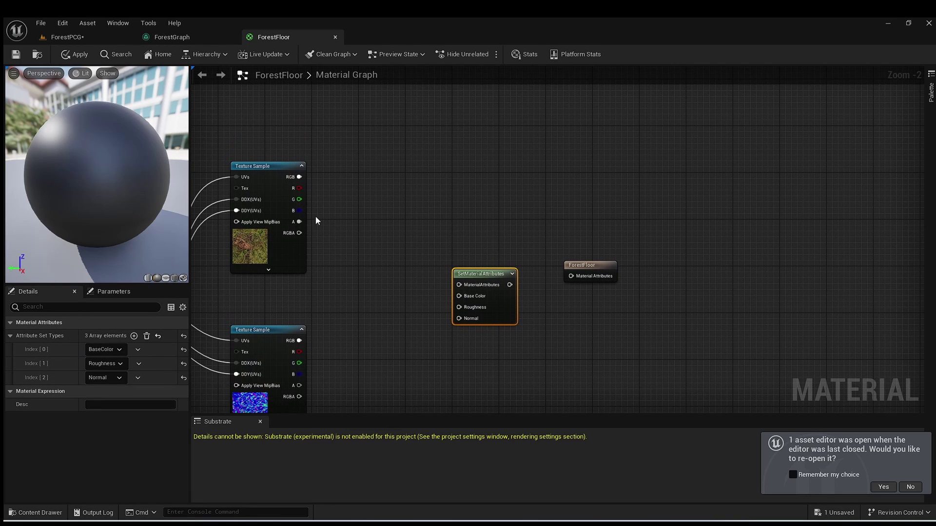
- Connect the forest color sample's RGB to Base Color and alpha to Roughness, and the normal sample's RGB to Normal on SetMaterialAttributes
{"action": "left_click_drag", "start_coordinate": [303, 178], "coordinate": [458, 295]}
{"action": "right_click_drag", "start_coordinate": [399, 300], "coordinate": [407, 235]}
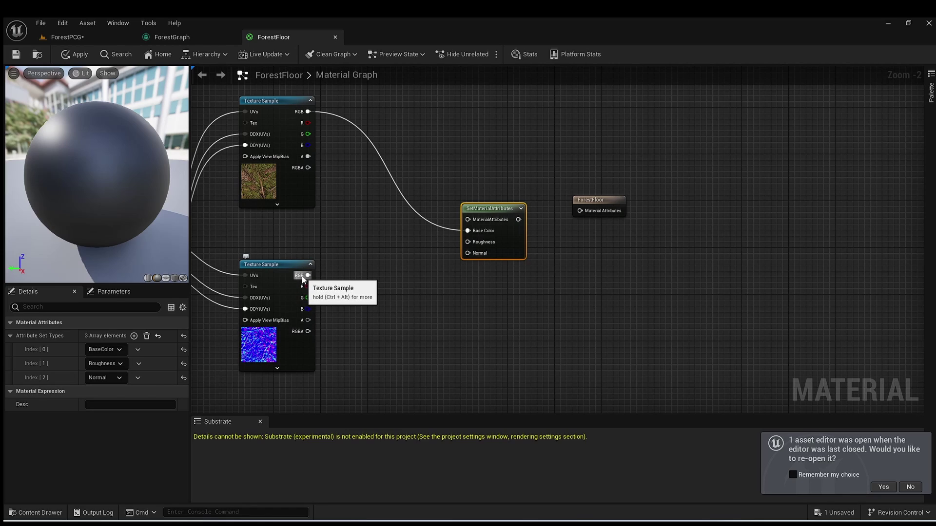
{"action": "left_click_drag", "start_coordinate": [308, 275], "coordinate": [465, 253]}
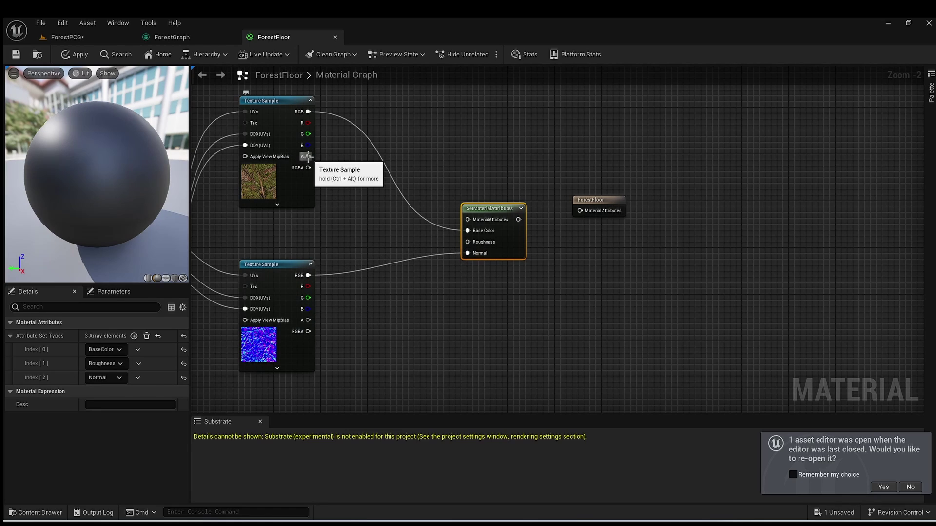
{"action": "left_click_drag", "start_coordinate": [307, 156], "coordinate": [411, 218]}
{"action": "left_click_drag", "start_coordinate": [470, 244], "coordinate": [463, 240]}
{"action": "left_click", "coordinate": [440, 247]}
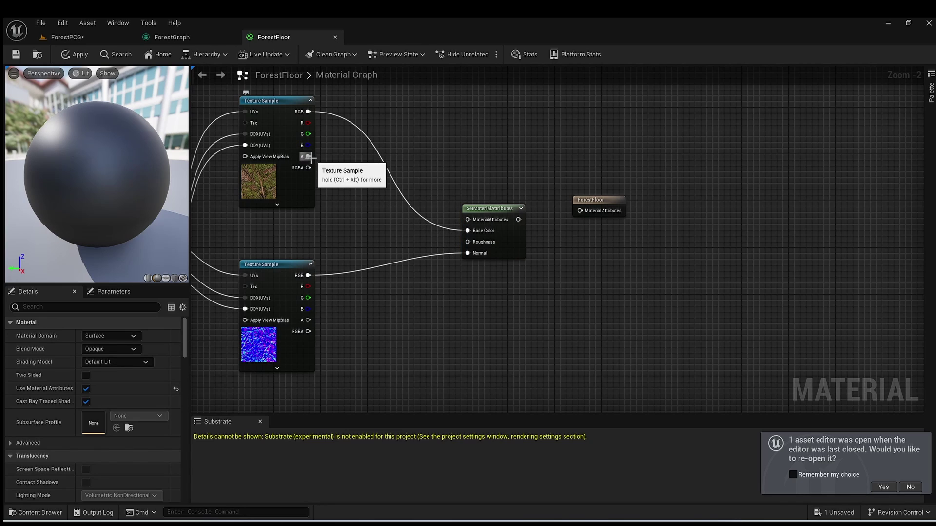
{"action": "left_click_drag", "start_coordinate": [308, 157], "coordinate": [467, 242]}
{"action": "right_click_drag", "start_coordinate": [422, 280], "coordinate": [415, 236]}
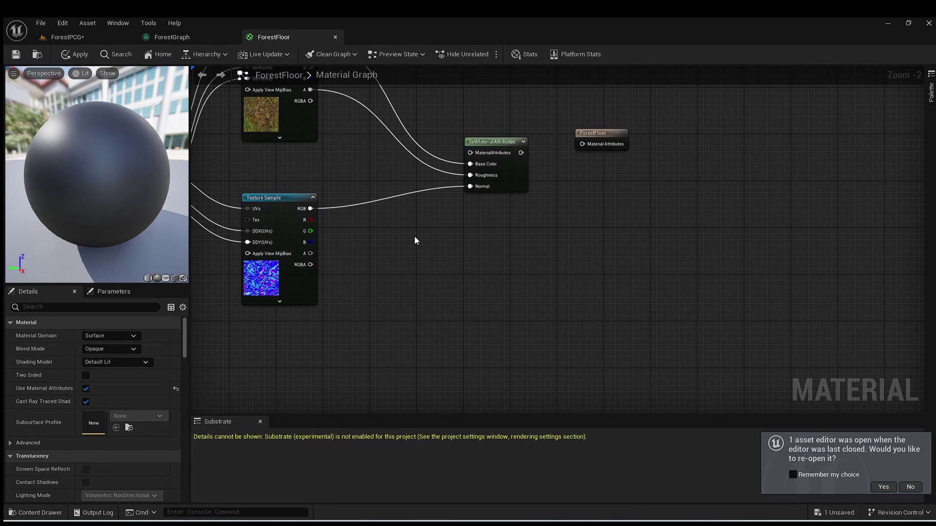
- Delete the two duplicated forest texture samples in the lower group and move the rocky color and normal samples into their place
{"action": "scroll", "coordinate": [383, 285], "scroll_direction": "down", "scroll_amount": 2}
{"action": "right_click_drag", "start_coordinate": [383, 285], "coordinate": [449, 155]}
{"action": "scroll", "coordinate": [449, 155], "scroll_direction": "down", "scroll_amount": 2}
{"action": "scroll", "coordinate": [398, 296], "scroll_direction": "up", "scroll_amount": 2}
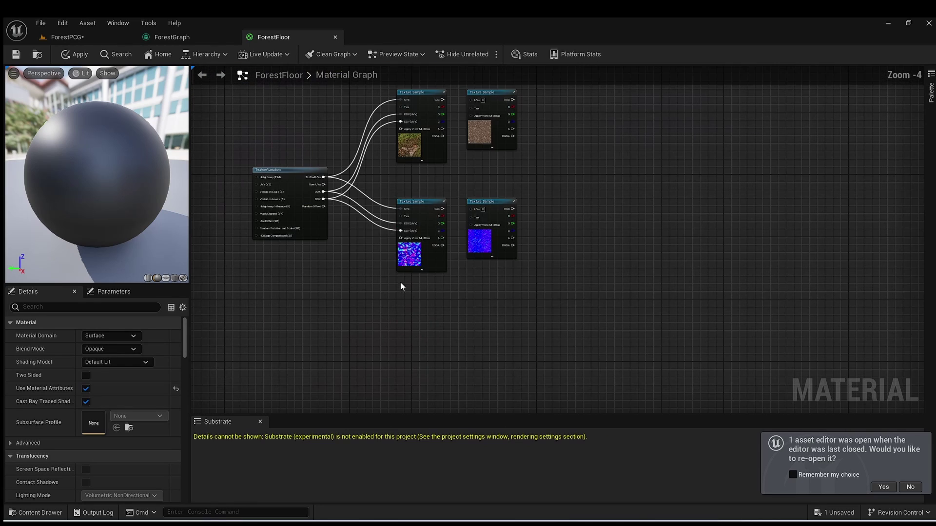
{"action": "right_click_drag", "start_coordinate": [400, 283], "coordinate": [385, 345]}
{"action": "right_click_drag", "start_coordinate": [408, 218], "coordinate": [389, 304]}
{"action": "right_click_drag", "start_coordinate": [398, 238], "coordinate": [419, 196]}
{"action": "left_click", "coordinate": [410, 222]}
{"action": "key", "text": "Delete"}
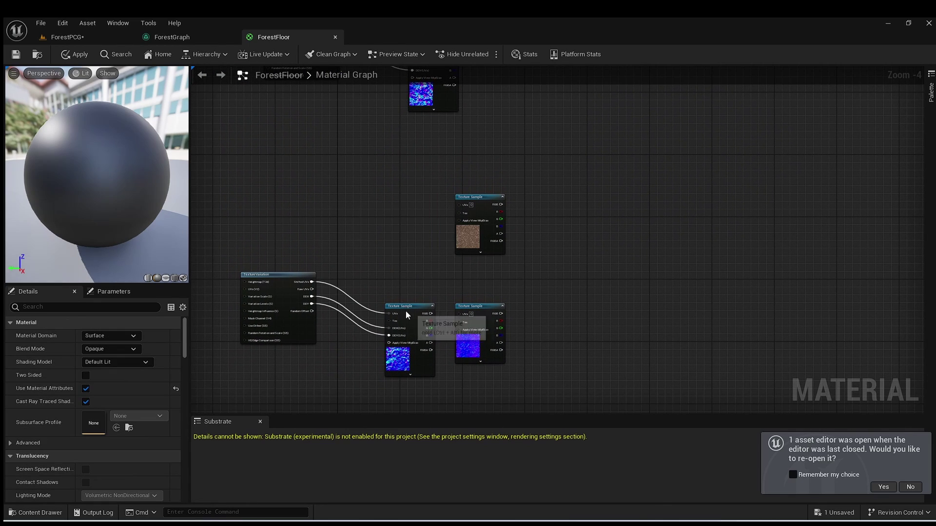
{"action": "left_click", "coordinate": [405, 311]}
{"action": "key", "text": "Delete"}
{"action": "left_click_drag", "start_coordinate": [480, 197], "coordinate": [412, 213]}
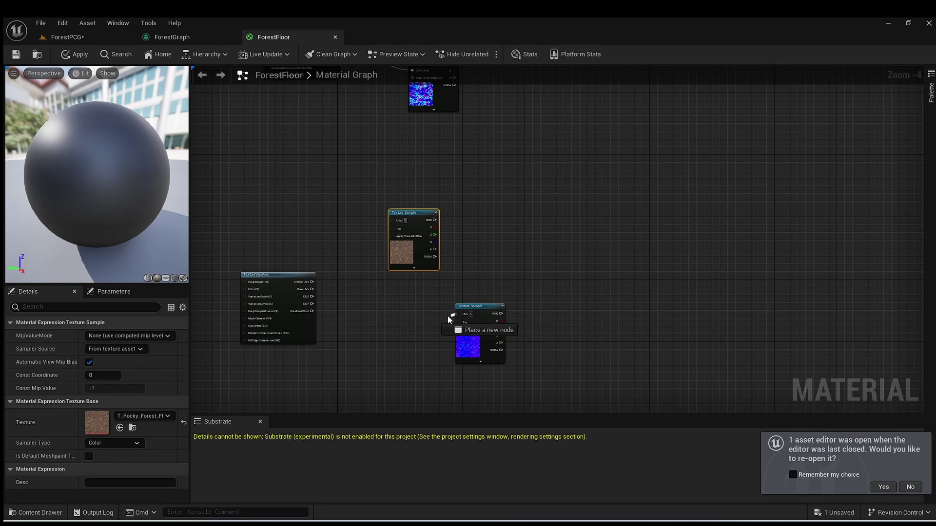
{"action": "left_click_drag", "start_coordinate": [448, 316], "coordinate": [384, 318]}
- Set MipValueMode to Derivative on both the rocky color and rocky normal Texture Sample nodes
{"action": "left_click", "coordinate": [426, 217]}
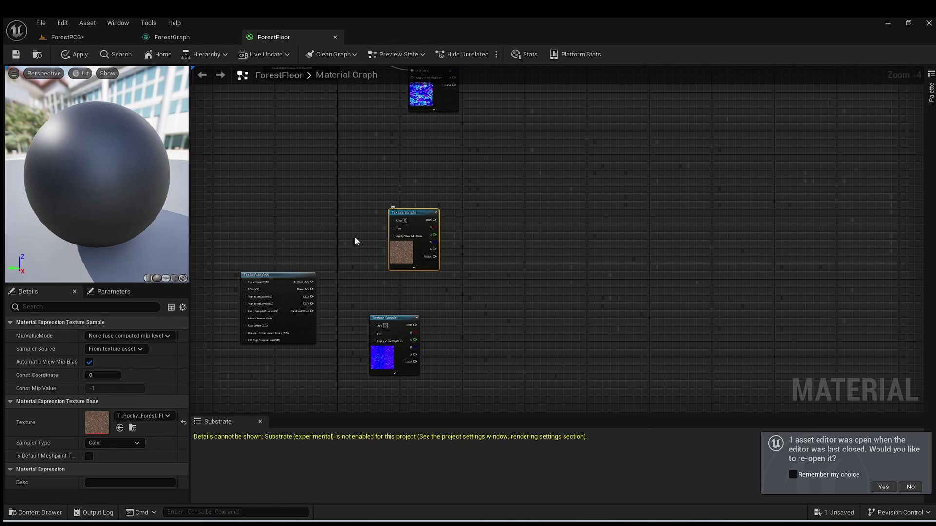
{"action": "left_click", "coordinate": [125, 350]}
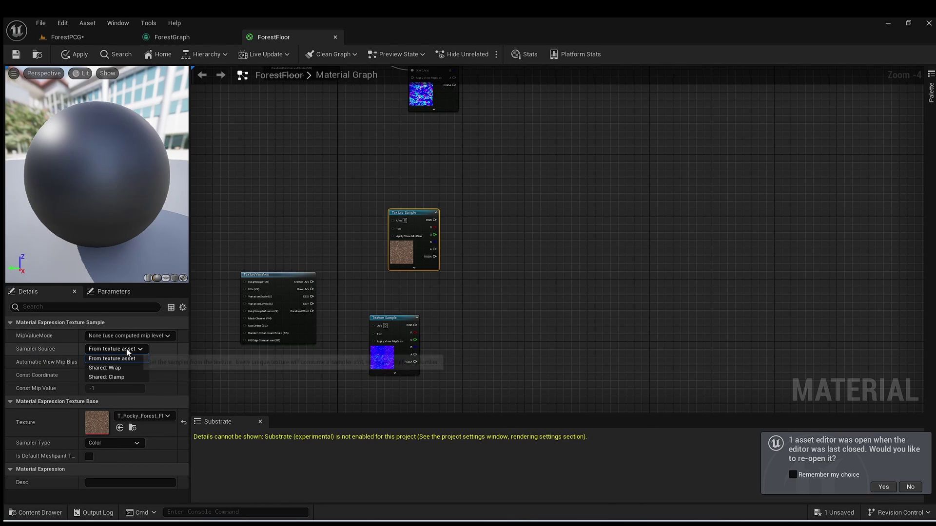
{"action": "left_click", "coordinate": [107, 336]}
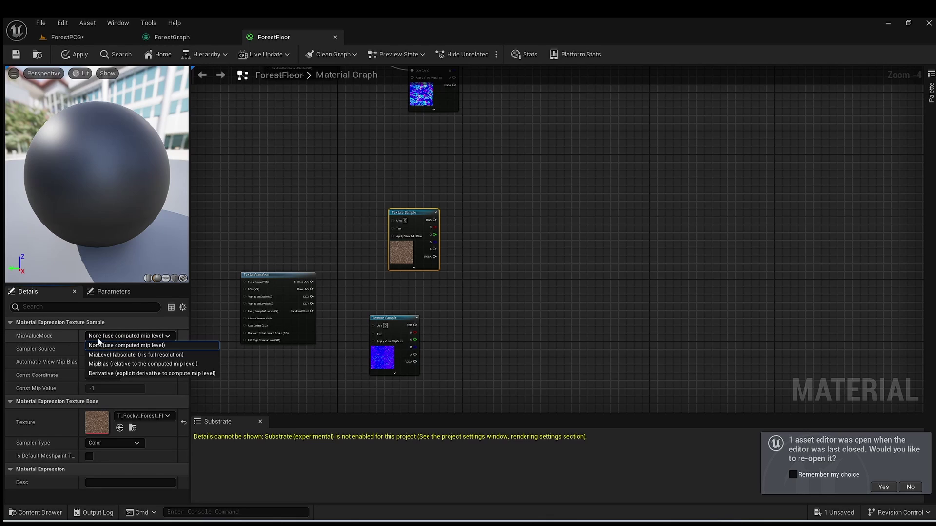
{"action": "left_click", "coordinate": [120, 372]}
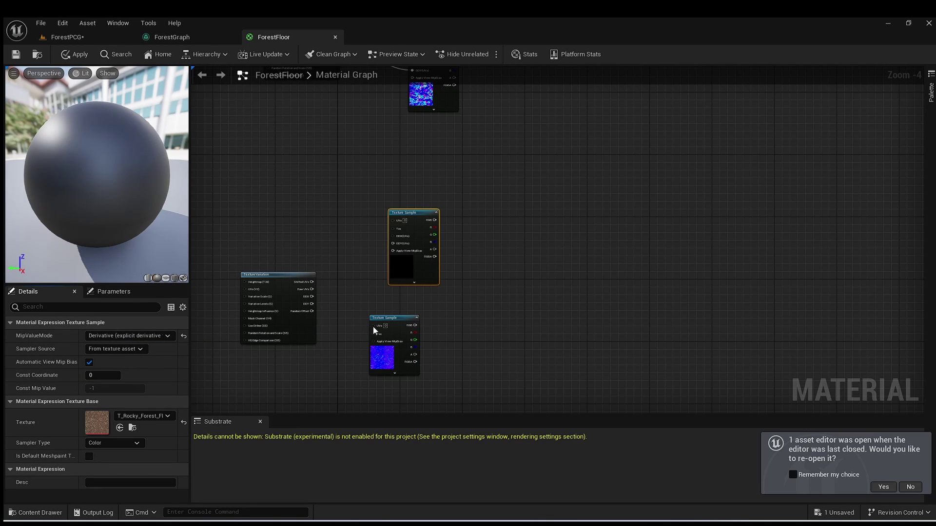
{"action": "left_click", "coordinate": [389, 333]}
{"action": "right_click_drag", "start_coordinate": [389, 333], "coordinate": [384, 250]}
{"action": "left_click", "coordinate": [118, 336]}
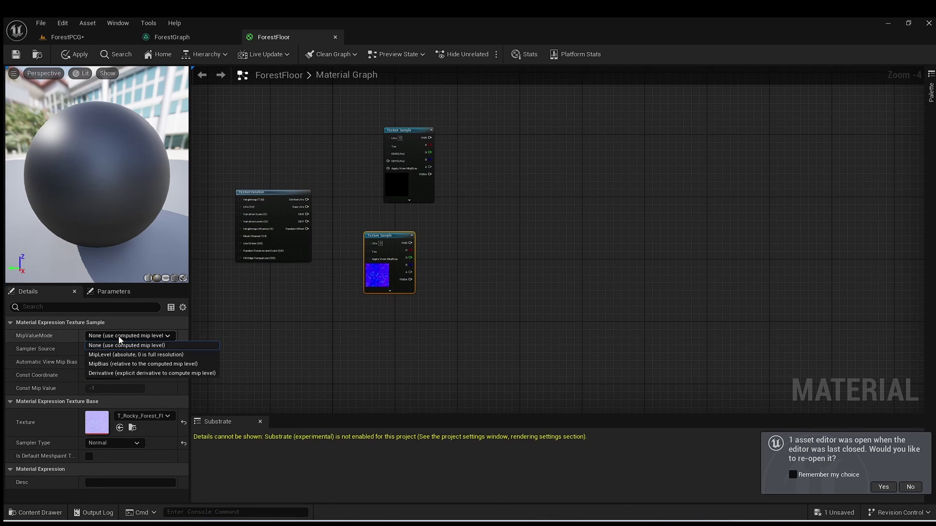
{"action": "left_click", "coordinate": [146, 372]}
- Connect the lower TextureVariation node's Shifted UVs output to the UVs inputs of both rocky texture samples
{"action": "right_click_drag", "start_coordinate": [287, 195], "coordinate": [269, 274]}
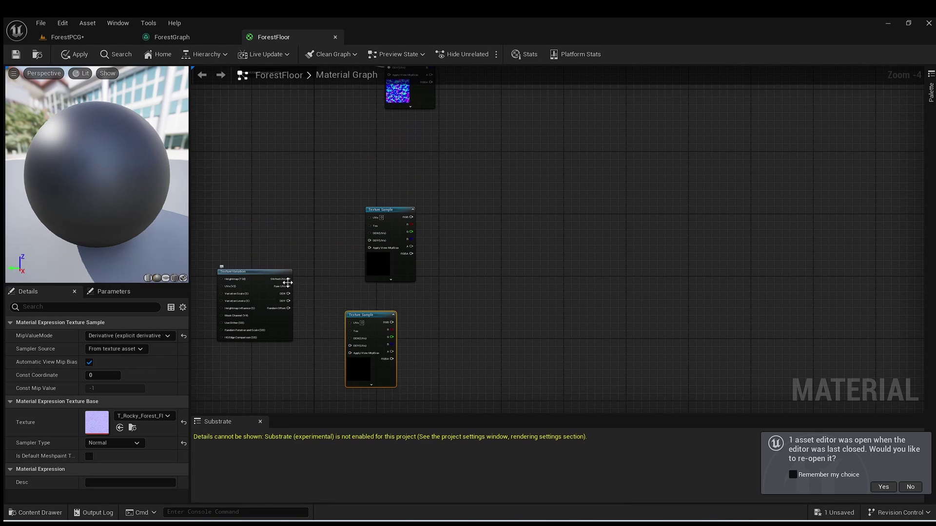
{"action": "left_click_drag", "start_coordinate": [291, 284], "coordinate": [301, 259]}
{"action": "scroll", "coordinate": [307, 253], "scroll_direction": "up", "scroll_amount": 2}
{"action": "right_click_drag", "start_coordinate": [310, 253], "coordinate": [309, 275]}
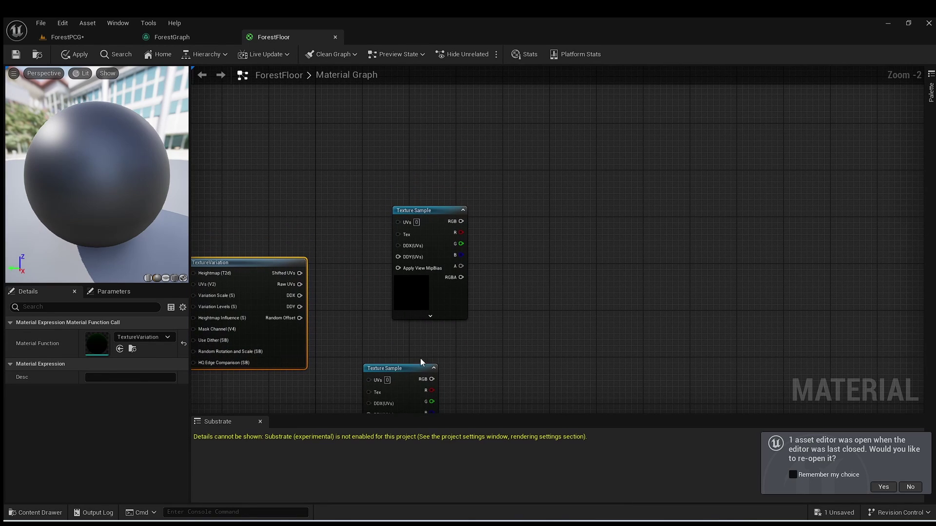
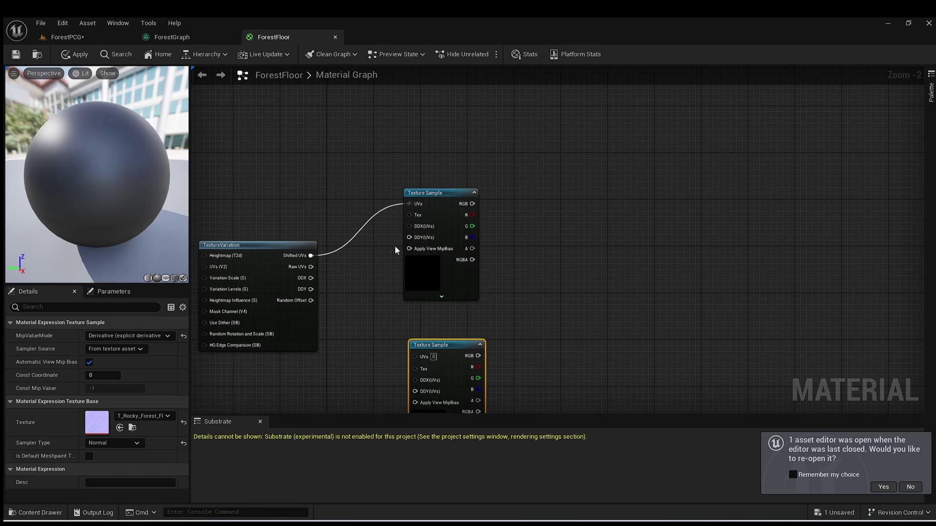
{"action": "right_click_drag", "start_coordinate": [396, 250], "coordinate": [398, 195]}
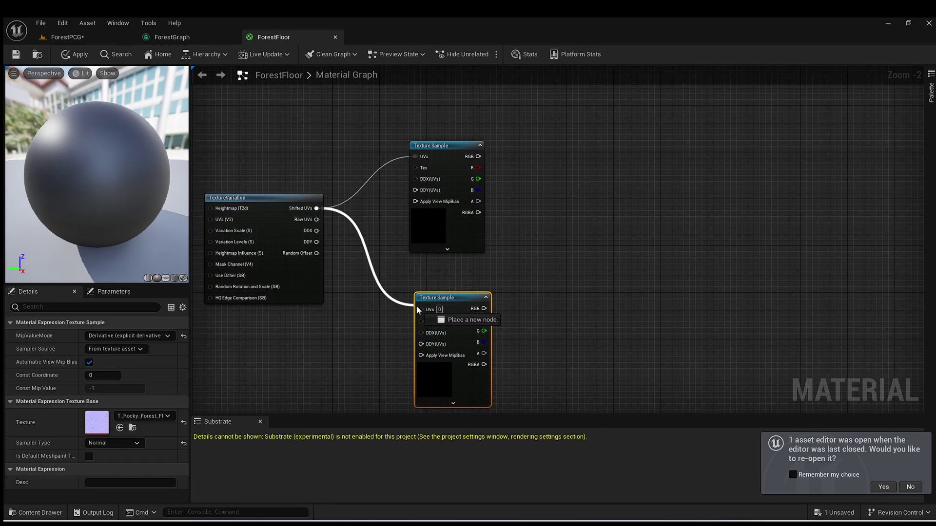
{"action": "right_click_drag", "start_coordinate": [338, 271], "coordinate": [323, 291]}
{"action": "scroll", "coordinate": [328, 264], "scroll_direction": "up", "scroll_amount": 1}
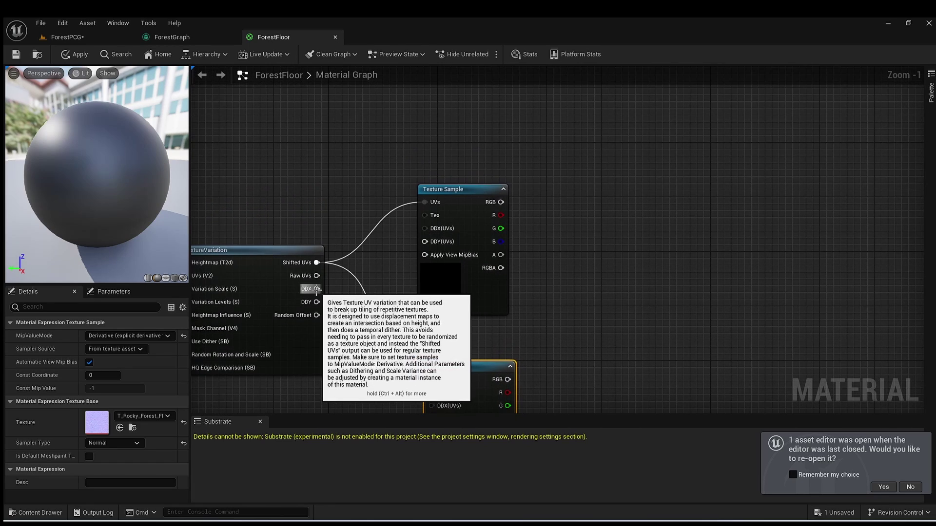
- Connect the lower TextureVariation node's DDX and DDY outputs to the matching DDX(UVs) and DDY(UVs) inputs of both rocky samples
{"action": "left_click_drag", "start_coordinate": [317, 289], "coordinate": [424, 228]}
{"action": "right_click_drag", "start_coordinate": [318, 333], "coordinate": [312, 259]}
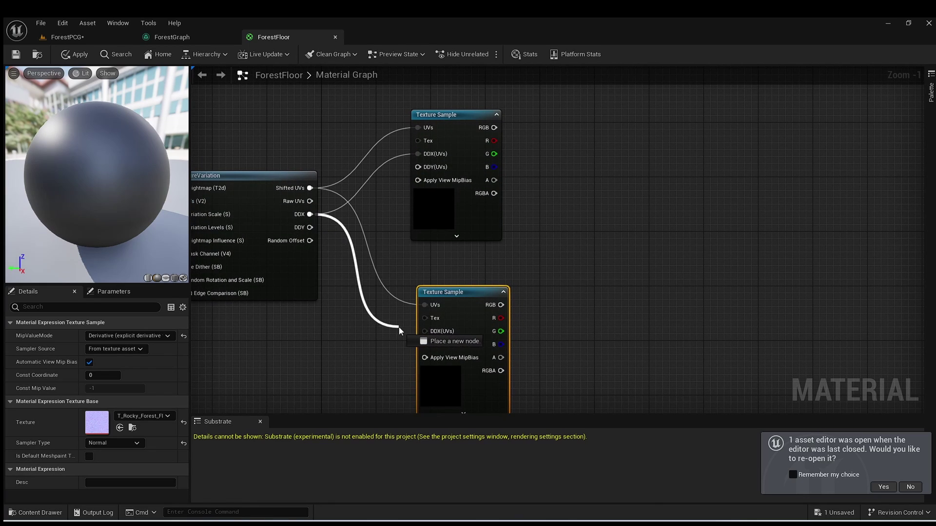
{"action": "right_click_drag", "start_coordinate": [355, 319], "coordinate": [338, 317]}
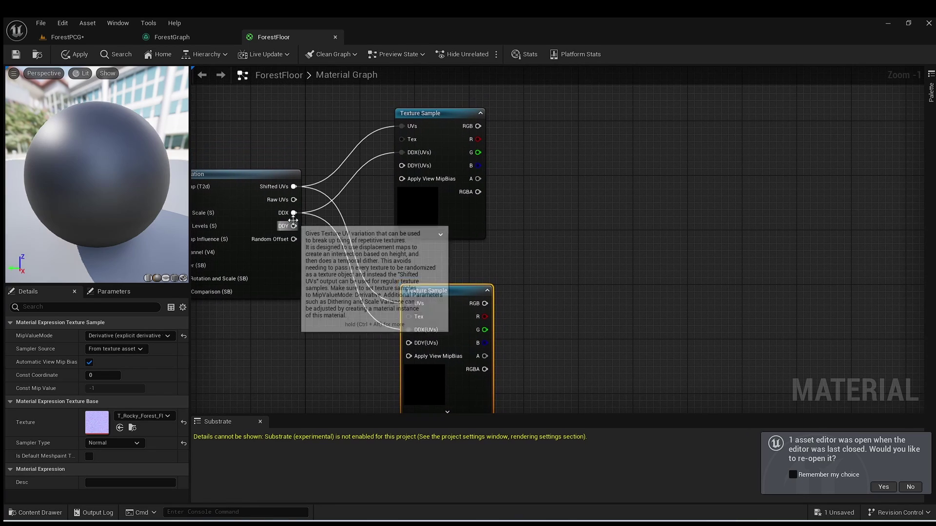
{"action": "left_click_drag", "start_coordinate": [294, 213], "coordinate": [343, 251]}
{"action": "left_click", "coordinate": [324, 235]}
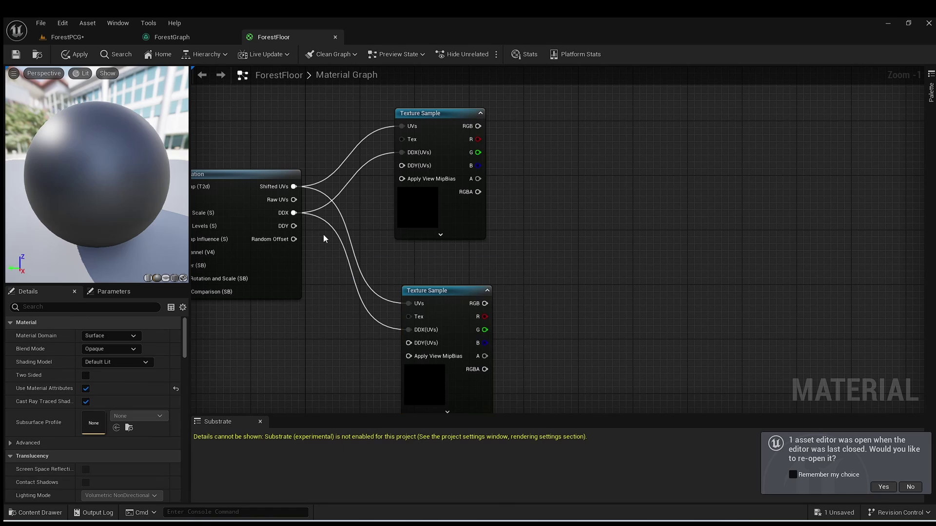
{"action": "left_click_drag", "start_coordinate": [294, 227], "coordinate": [296, 227]}
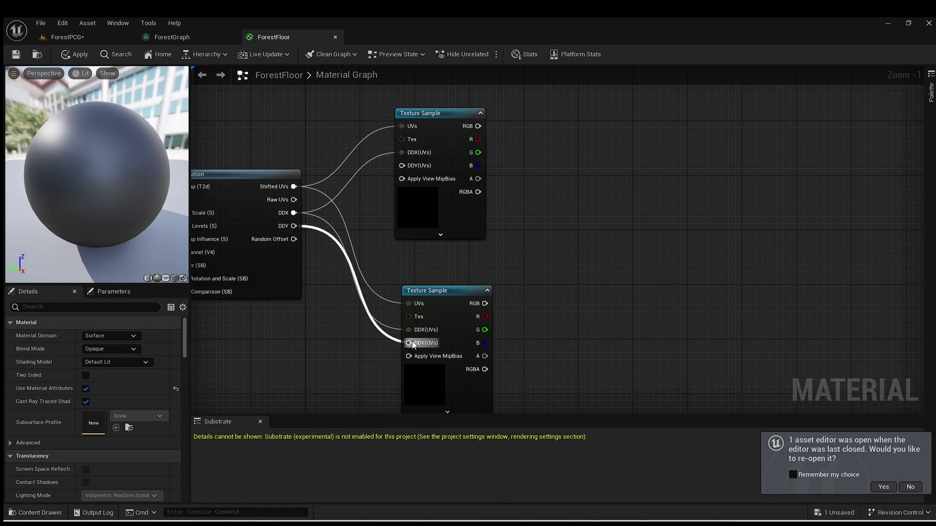
{"action": "left_click_drag", "start_coordinate": [412, 343], "coordinate": [410, 344]}
{"action": "right_click_drag", "start_coordinate": [324, 312], "coordinate": [335, 374]}
{"action": "left_click_drag", "start_coordinate": [309, 288], "coordinate": [413, 227]}
- Duplicate the SetMaterialAttributes node and place the copy beside the rocky texture samples
{"action": "scroll", "coordinate": [360, 265], "scroll_direction": "down", "scroll_amount": 4}
{"action": "left_click", "coordinate": [406, 137]}
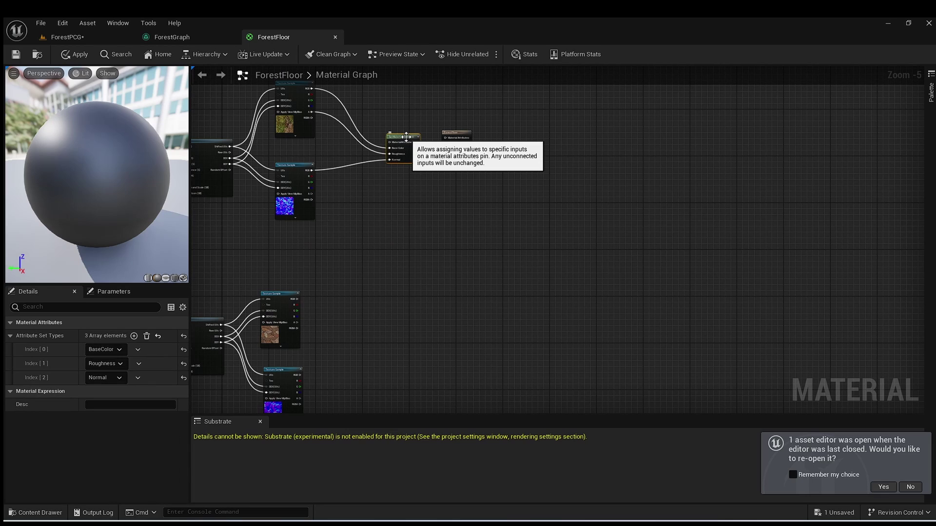
{"action": "left_click_drag", "start_coordinate": [408, 138], "coordinate": [373, 336]}
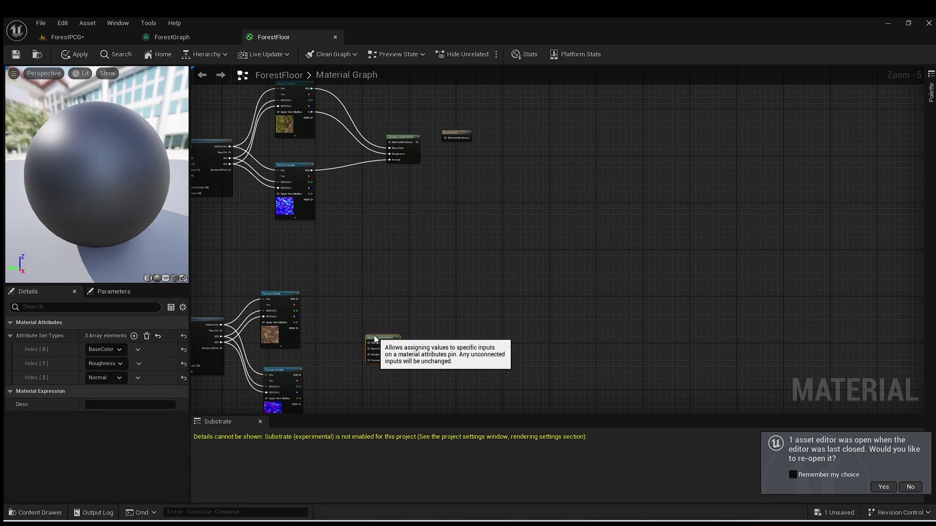
{"action": "scroll", "coordinate": [358, 354], "scroll_direction": "up", "scroll_amount": 2}
- Connect the rocky color sample's RGB to Base Color and alpha to Roughness, and the rocky normal's RGB to Normal on the copied SetMaterialAttributes
{"action": "right_click_drag", "start_coordinate": [353, 347], "coordinate": [405, 277]}
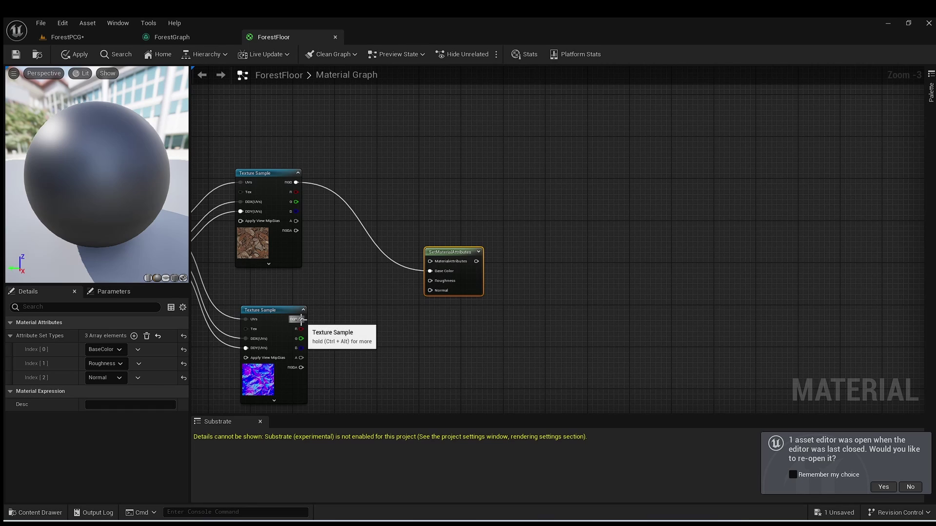
{"action": "left_click_drag", "start_coordinate": [434, 293], "coordinate": [434, 294]}
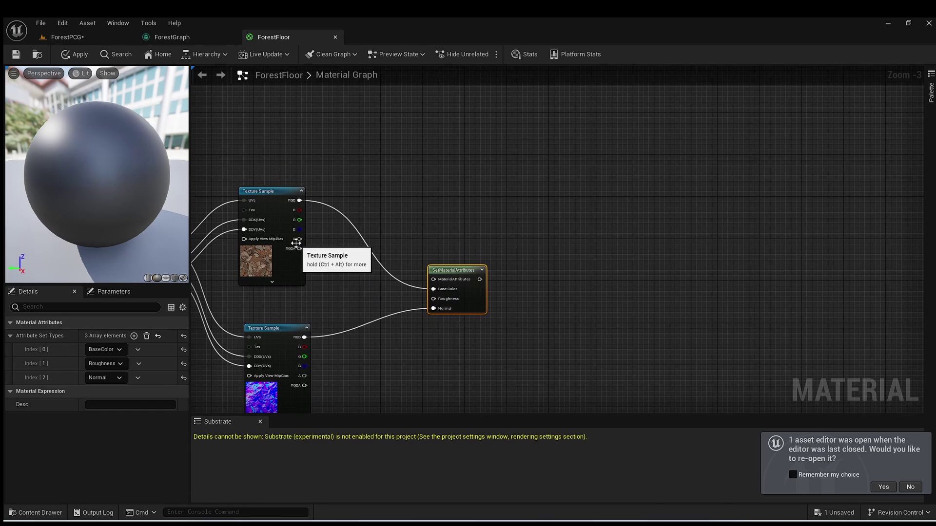
{"action": "left_click_drag", "start_coordinate": [299, 239], "coordinate": [432, 299]}
- Add a Landscape Layer Blend node to the material graph, beyond the outputs of the two SetMaterialAttributes nodes
{"action": "scroll", "coordinate": [364, 290], "scroll_direction": "down", "scroll_amount": 3}
{"action": "right_click_drag", "start_coordinate": [332, 295], "coordinate": [390, 312]}
{"action": "scroll", "coordinate": [449, 217], "scroll_direction": "up", "scroll_amount": 3}
{"action": "right_click_drag", "start_coordinate": [449, 218], "coordinate": [376, 275]}
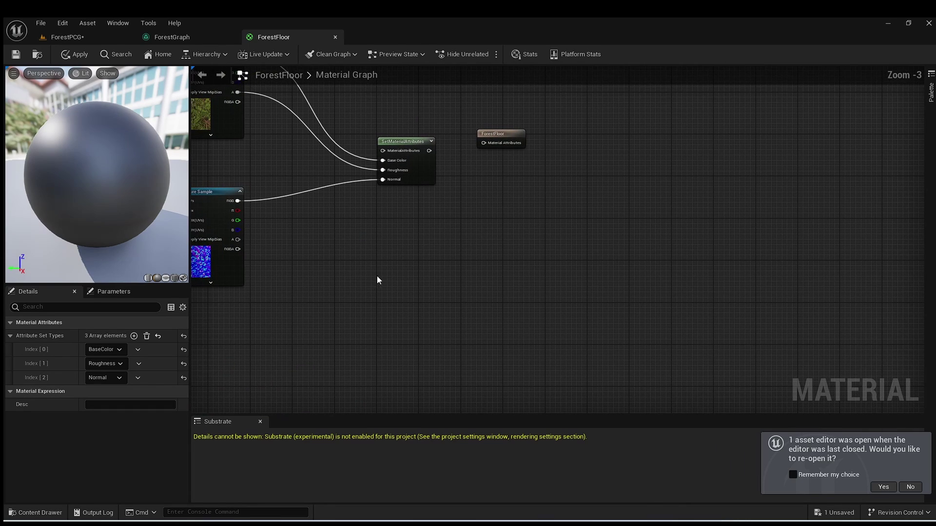
{"action": "right_click", "coordinate": [492, 304]}
{"action": "type", "text": "b"}
{"action": "key", "text": "BackSpace"}
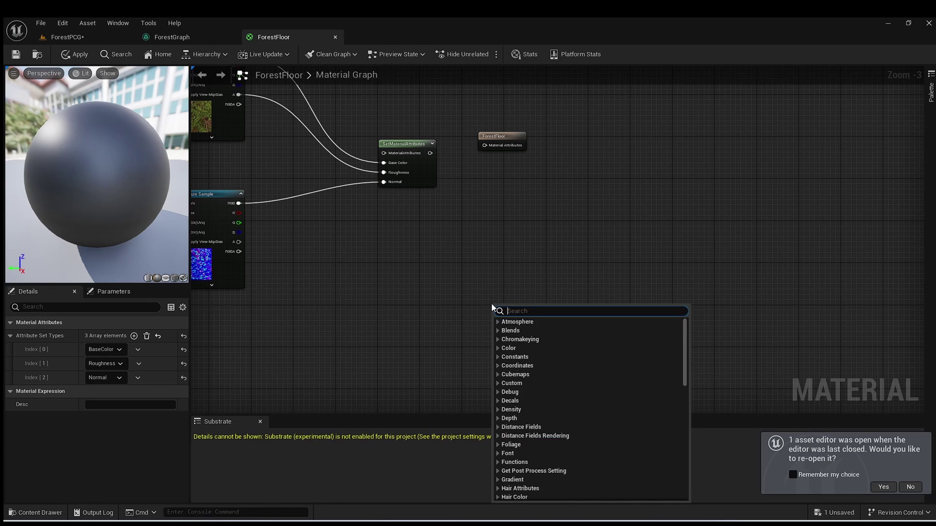
{"action": "type", "text": "land"}
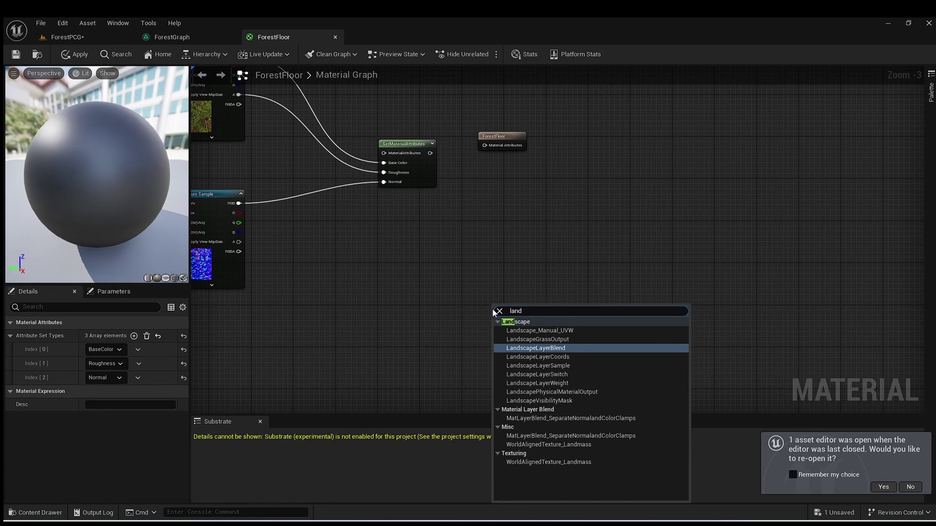
{"action": "left_click", "coordinate": [518, 349]}
{"action": "right_click_drag", "start_coordinate": [499, 349], "coordinate": [506, 217]}
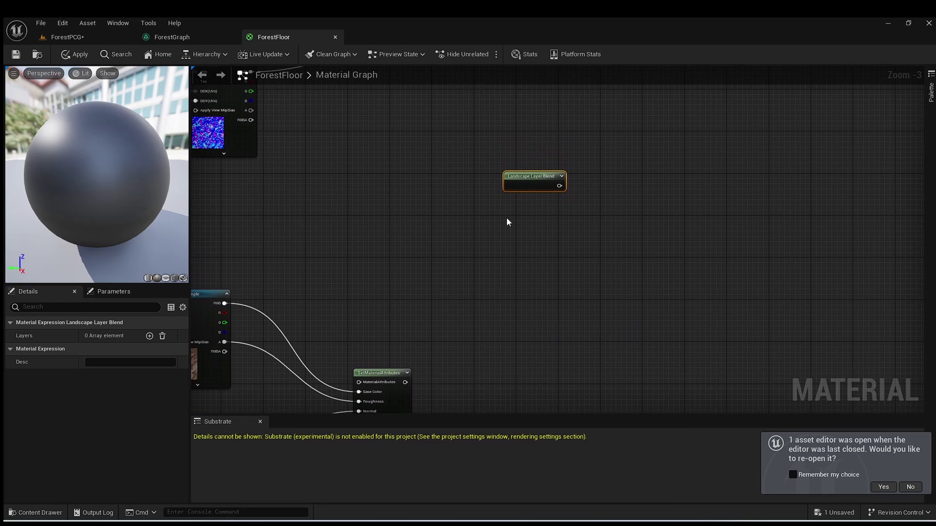
- Reposition the upper and lower SetMaterialAttributes nodes so they line up ahead of the Landscape Layer Blend node
{"action": "scroll", "coordinate": [505, 221], "scroll_direction": "down", "scroll_amount": 2}
{"action": "right_click_drag", "start_coordinate": [455, 263], "coordinate": [442, 287]}
{"action": "left_click_drag", "start_coordinate": [431, 329], "coordinate": [449, 308]}
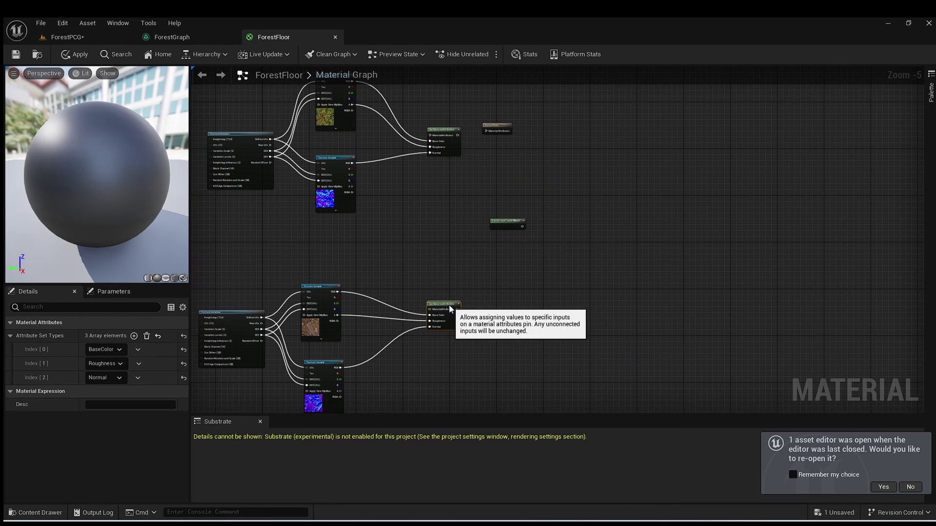
{"action": "right_click_drag", "start_coordinate": [468, 266], "coordinate": [427, 326]}
{"action": "scroll", "coordinate": [424, 221], "scroll_direction": "up", "scroll_amount": 2}
{"action": "left_click_drag", "start_coordinate": [392, 170], "coordinate": [397, 194]}
{"action": "right_click_drag", "start_coordinate": [377, 365], "coordinate": [374, 260]}
{"action": "left_click_drag", "start_coordinate": [376, 374], "coordinate": [386, 346]}
{"action": "scroll", "coordinate": [440, 271], "scroll_direction": "up", "scroll_amount": 1}
- Move the ForestFloor result node beside the output of the Landscape Layer Blend node
{"action": "left_click", "coordinate": [469, 250]}
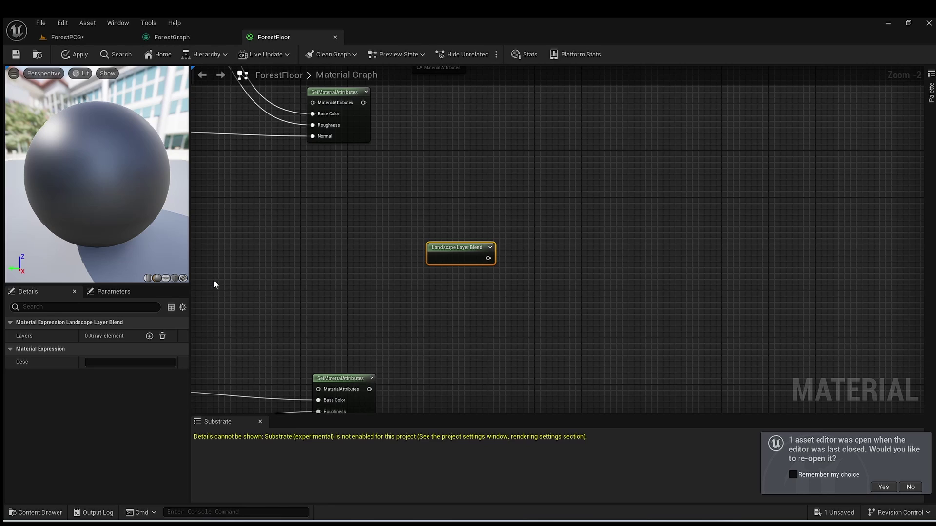
{"action": "right_click_drag", "start_coordinate": [395, 291], "coordinate": [391, 272]}
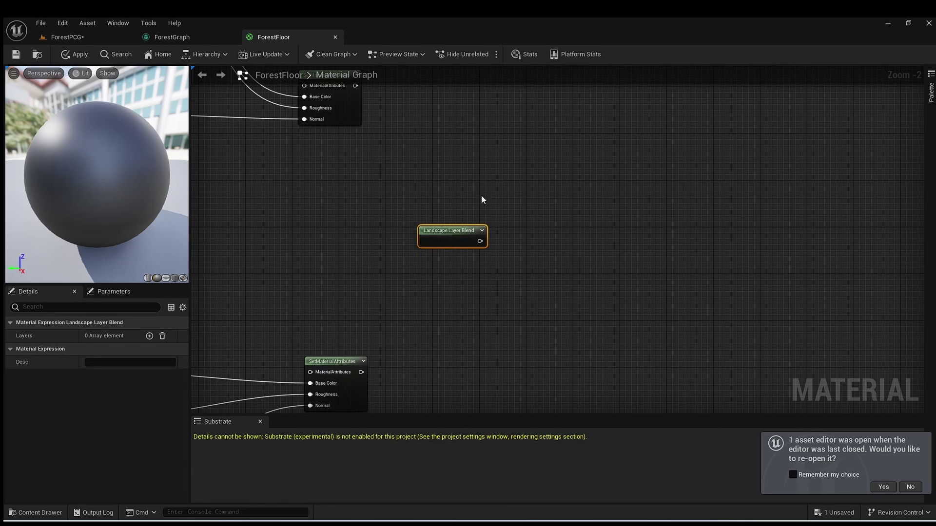
{"action": "right_click_drag", "start_coordinate": [437, 214], "coordinate": [419, 235]}
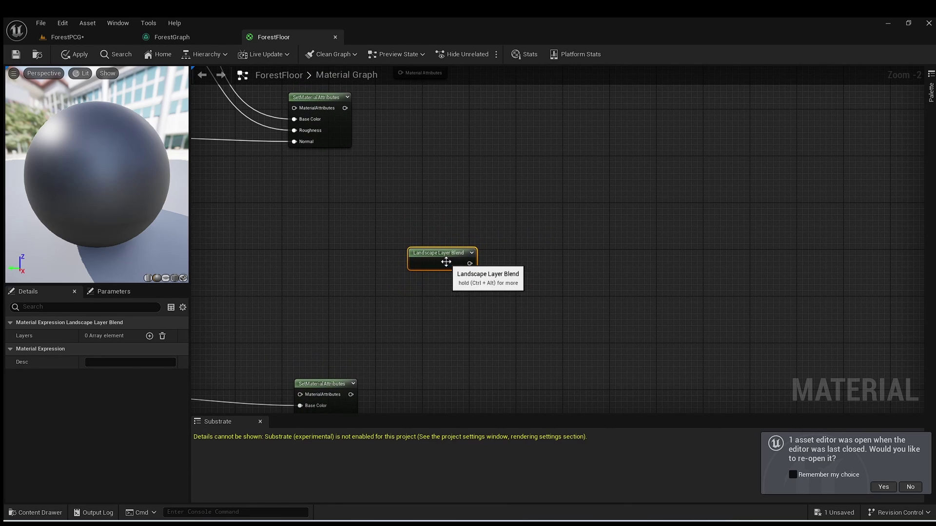
{"action": "scroll", "coordinate": [431, 314], "scroll_direction": "down", "scroll_amount": 2}
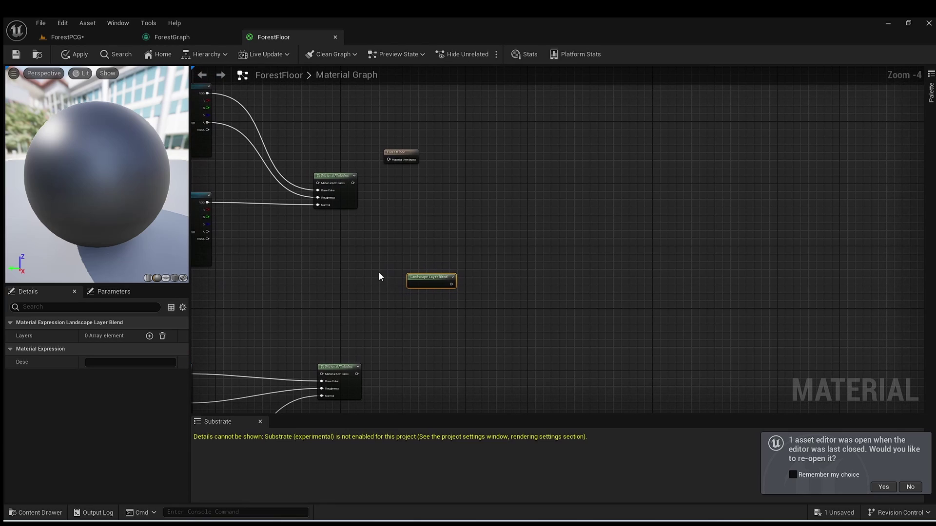
{"action": "left_click", "coordinate": [401, 154]}
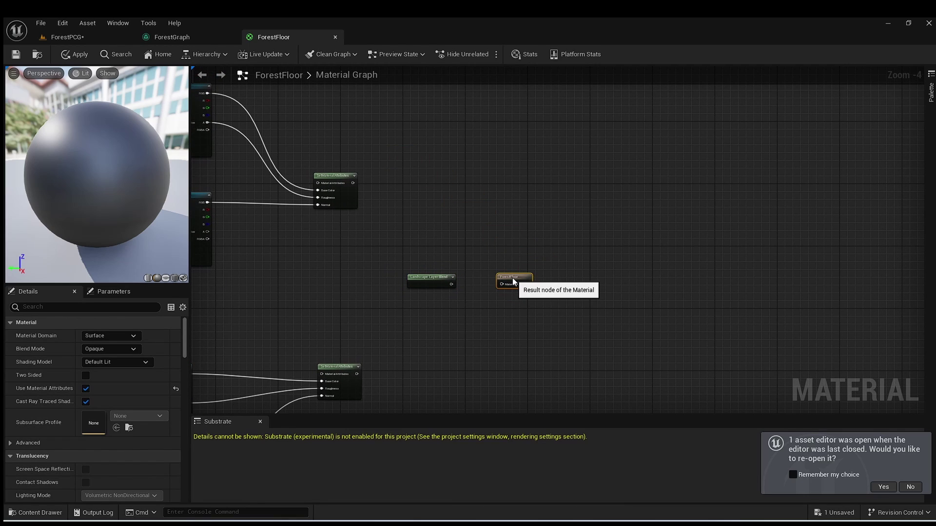
{"action": "right_click_drag", "start_coordinate": [344, 323], "coordinate": [362, 289]}
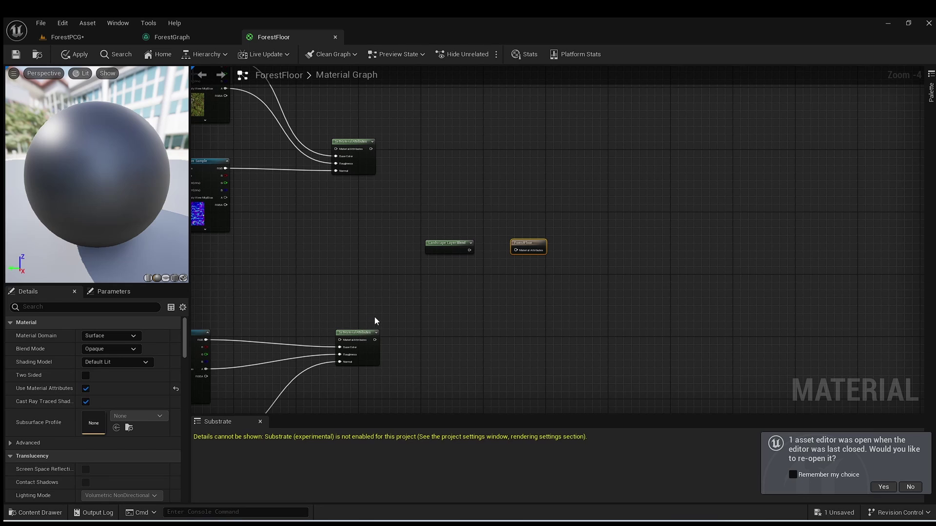
- Add two layers to the Landscape Layer Blend node and name the first one Grass
{"action": "right_click_drag", "start_coordinate": [405, 288], "coordinate": [394, 306]}
{"action": "scroll", "coordinate": [489, 264], "scroll_direction": "up", "scroll_amount": 2}
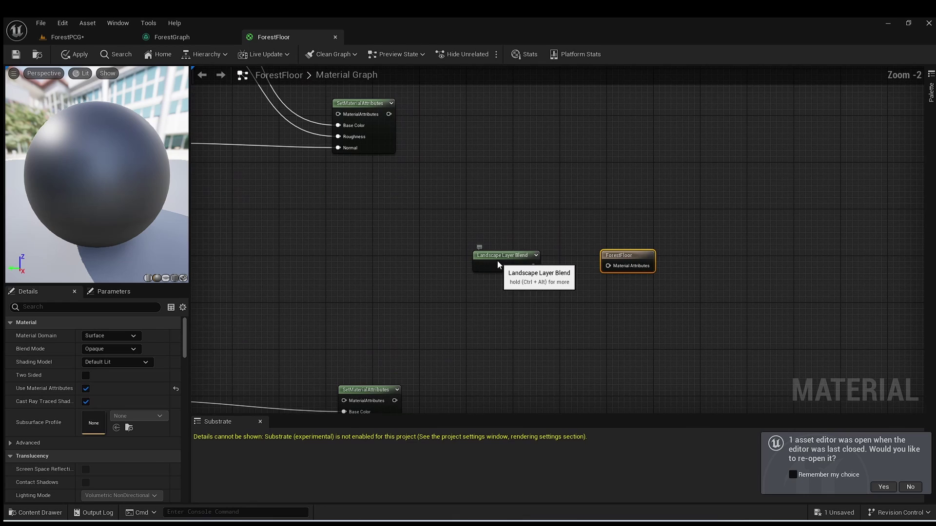
{"action": "left_click", "coordinate": [488, 259]}
{"action": "left_click", "coordinate": [149, 336]}
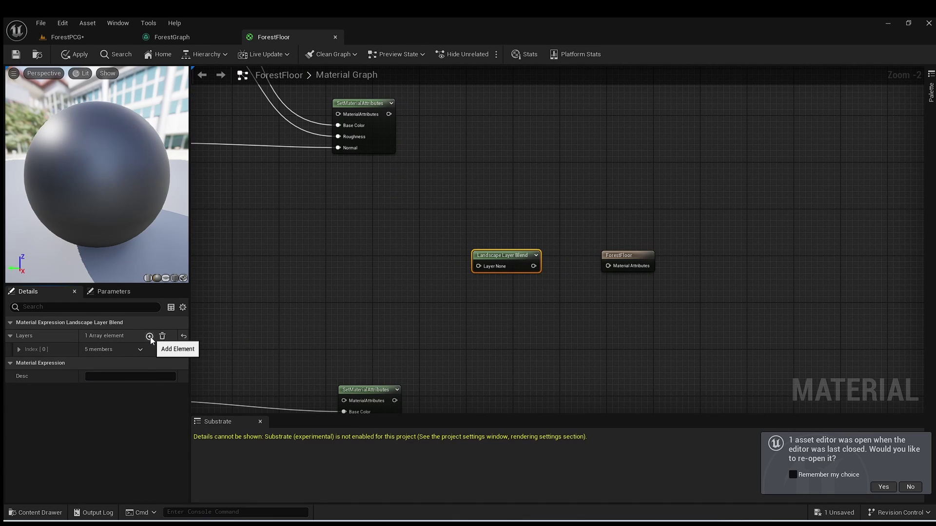
{"action": "left_click", "coordinate": [150, 337]}
{"action": "left_click", "coordinate": [19, 350]}
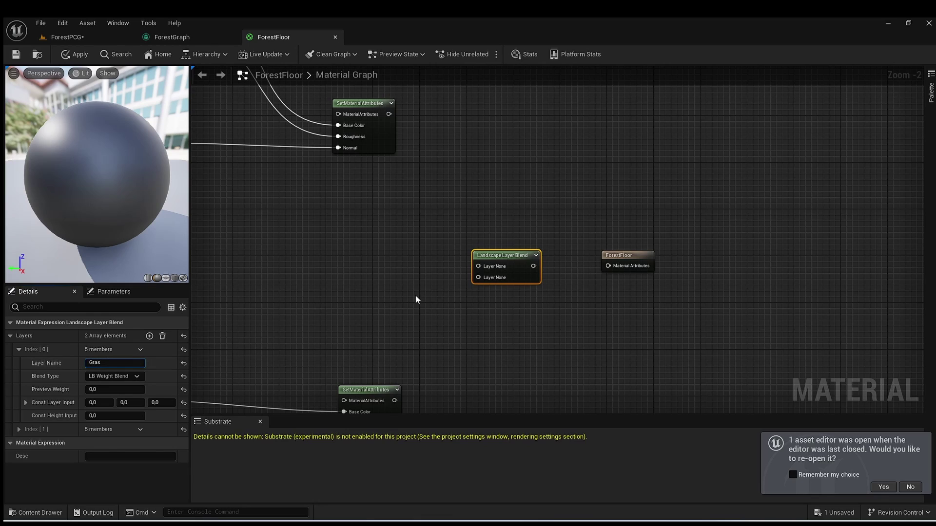
{"action": "left_click", "coordinate": [108, 363]}
{"action": "type", "text": "Grass"}
{"action": "key", "text": "Return"}
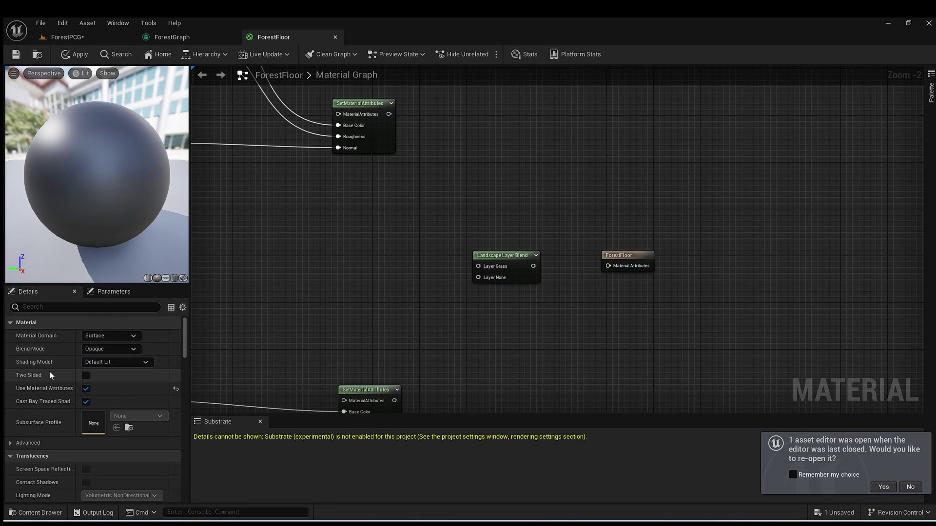
- Name the second layer of the Landscape Layer Blend node Path
{"action": "left_click", "coordinate": [491, 255]}
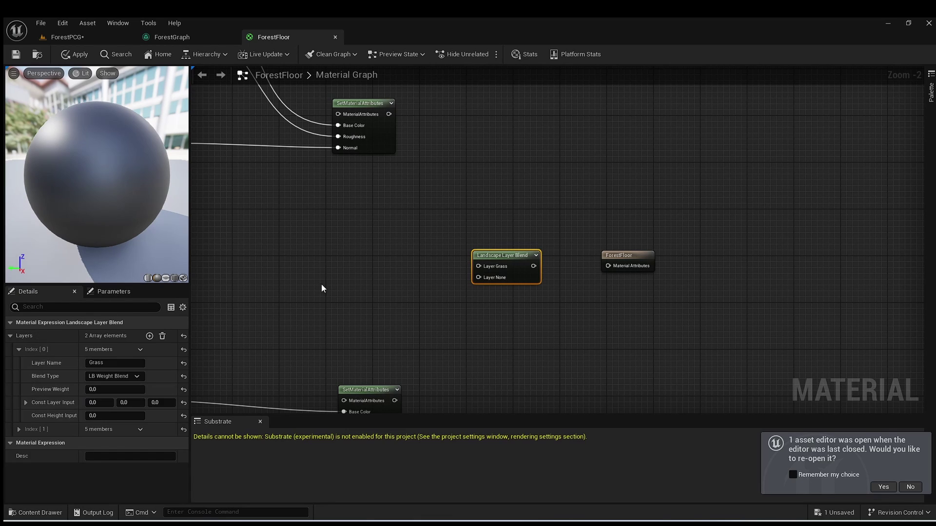
{"action": "left_click", "coordinate": [20, 350]}
{"action": "left_click", "coordinate": [19, 364]}
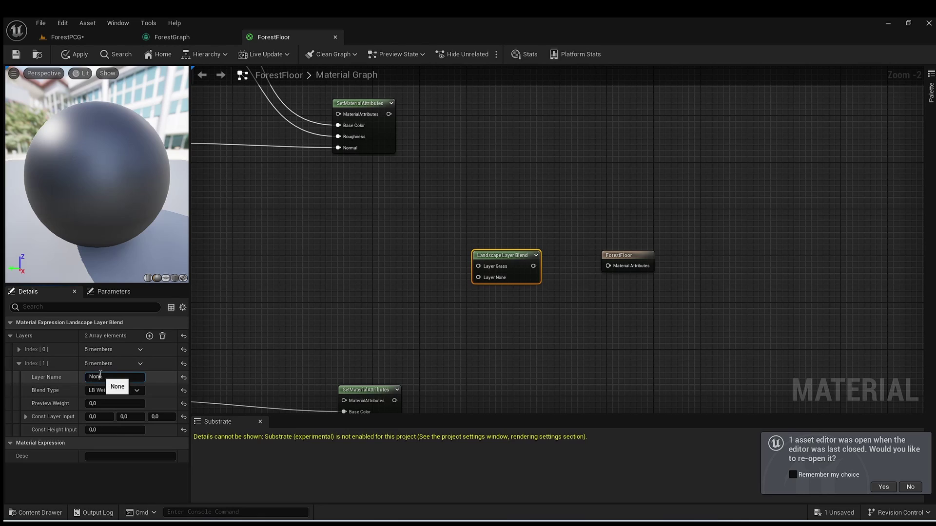
{"action": "left_click", "coordinate": [401, 240]}
- Connect the upper SetMaterialAttributes output to the Layer Grass input of the Landscape Layer Blend
{"action": "right_click_drag", "start_coordinate": [409, 233], "coordinate": [357, 277]}
{"action": "left_click_drag", "start_coordinate": [356, 204], "coordinate": [423, 312]}
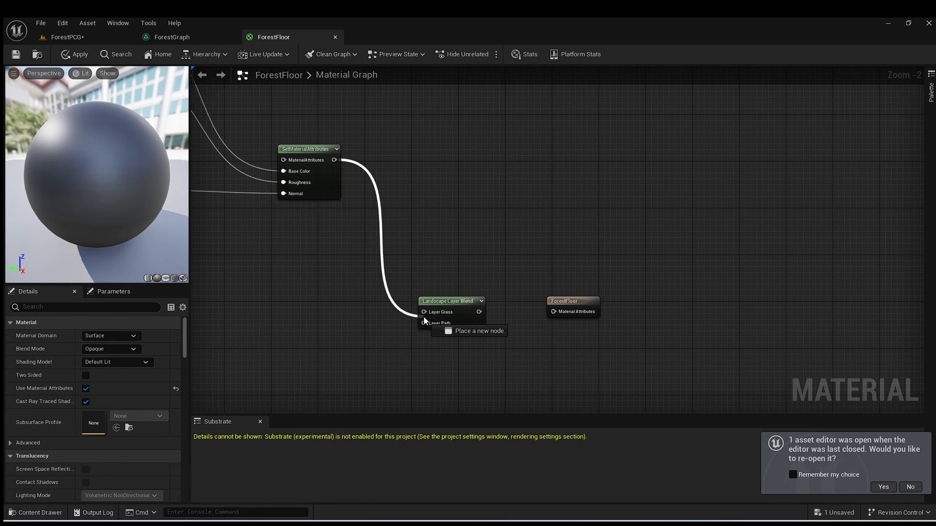
{"action": "scroll", "coordinate": [410, 266], "scroll_direction": "down", "scroll_amount": 2}
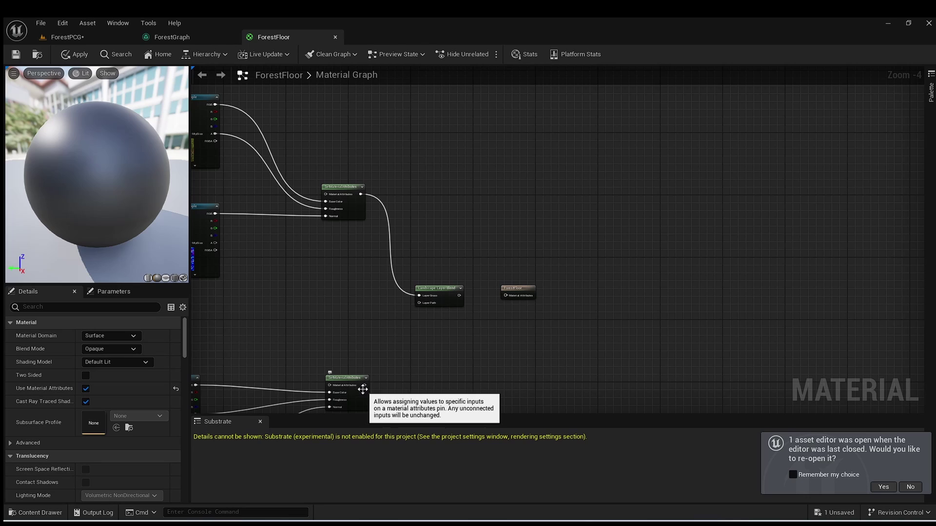
- Connect the lower SetMaterialAttributes to Layer Path and the blend output to the ForestFloor Material Attributes input, and apply the material changes
{"action": "left_click_drag", "start_coordinate": [364, 386], "coordinate": [471, 308]}
{"action": "scroll", "coordinate": [427, 326], "scroll_direction": "up", "scroll_amount": 3}
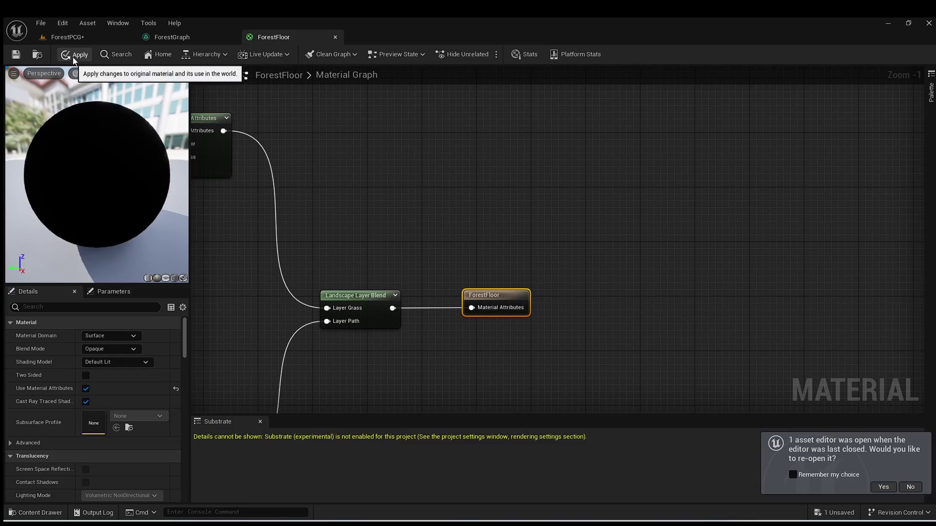
{"action": "scroll", "coordinate": [358, 197], "scroll_direction": "down", "scroll_amount": 3}
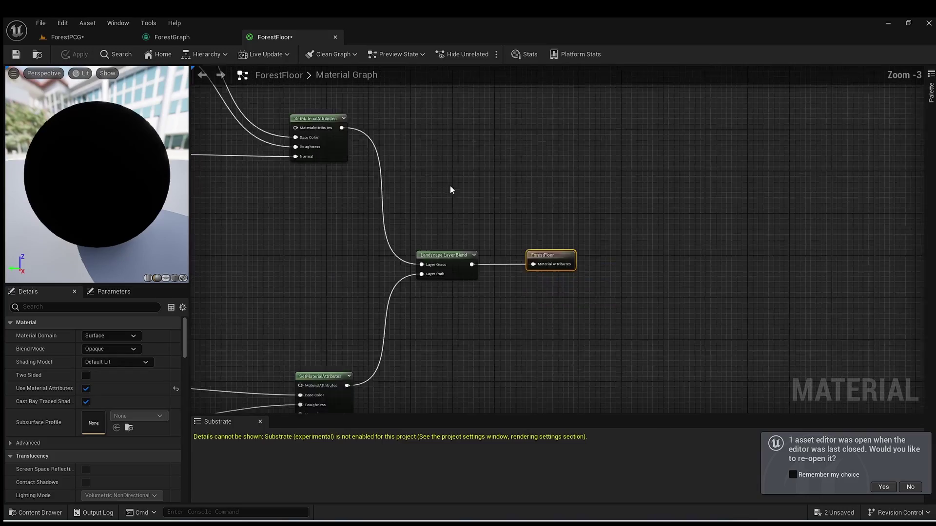
- Return to the ForestPCG level and open the landscape painting tools with the Grass and Path target layers
{"action": "left_click", "coordinate": [94, 40]}
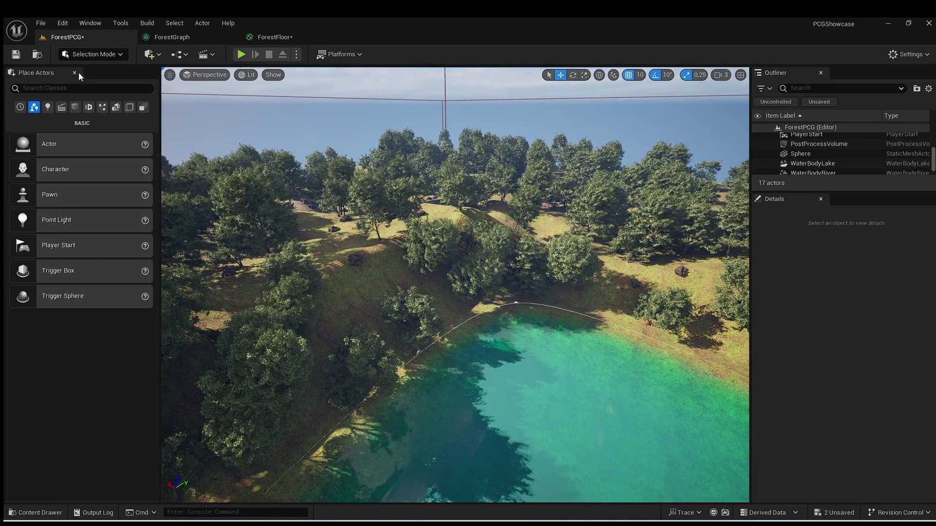
{"action": "left_click", "coordinate": [86, 54]}
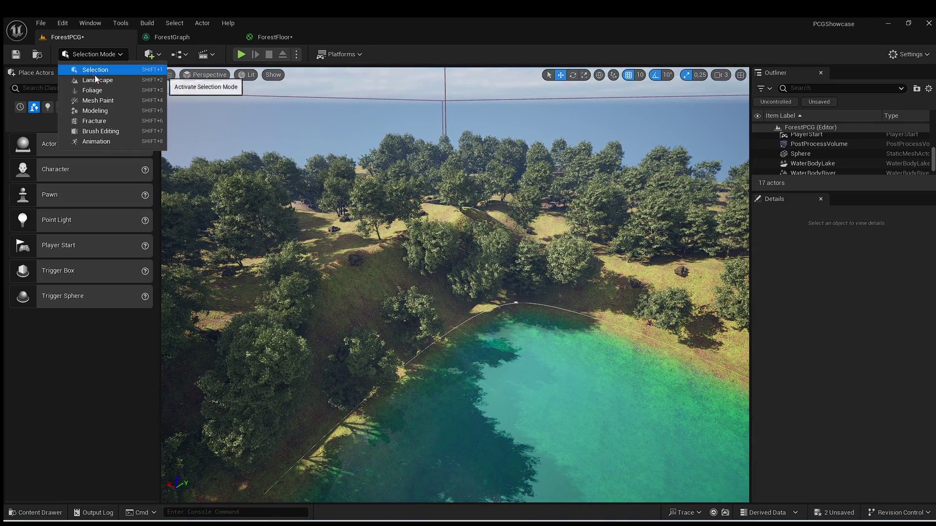
{"action": "left_click", "coordinate": [95, 77]}
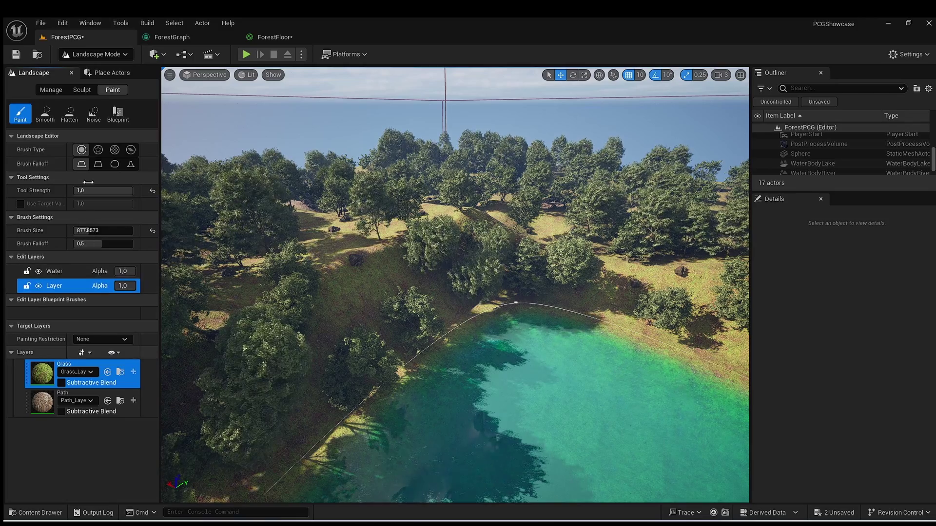
{"action": "left_click", "coordinate": [47, 89]}
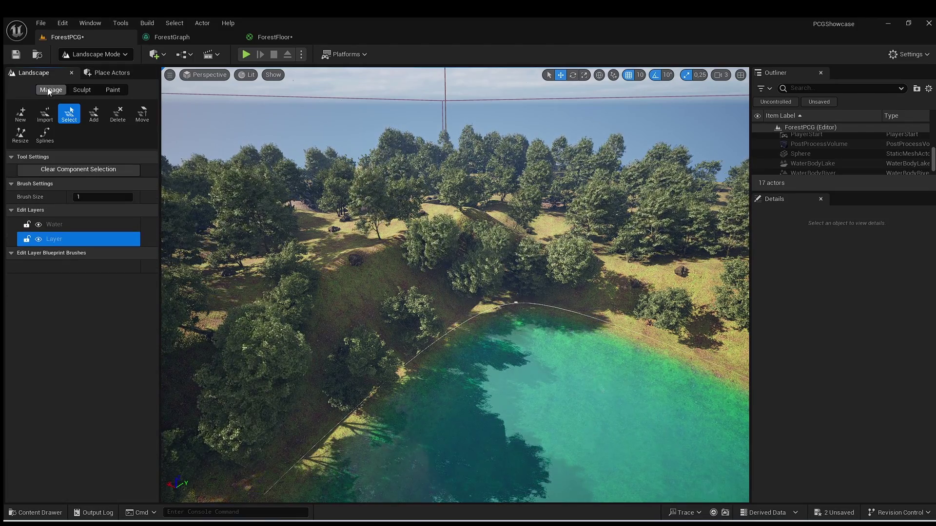
{"action": "left_click", "coordinate": [112, 91]}
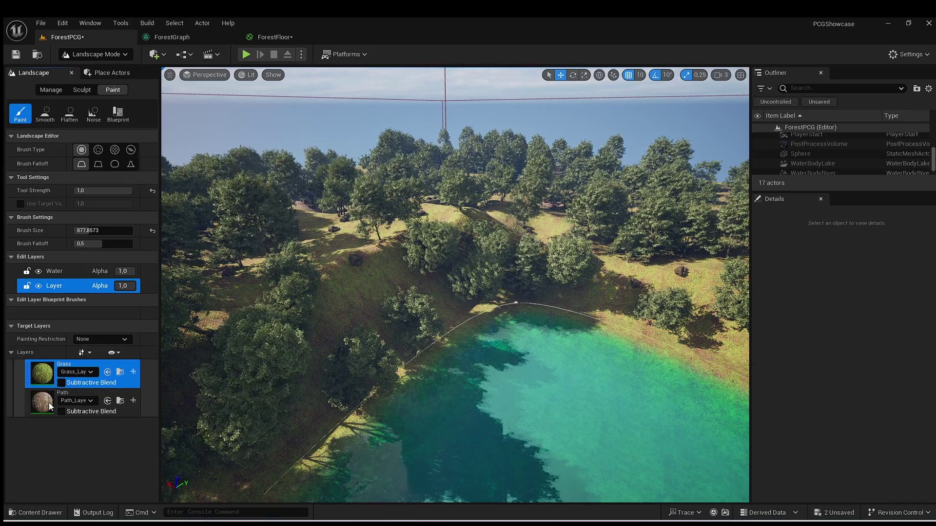
- Review how the Grass and Path layers are wired into the Landscape Layer Blend in the ForestFloor material graph
{"action": "left_click", "coordinate": [260, 38]}
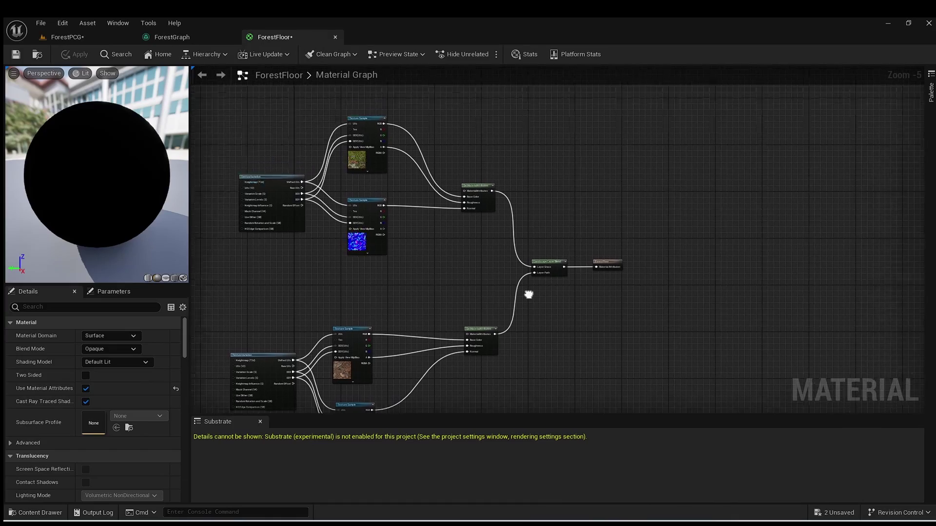
{"action": "scroll", "coordinate": [531, 280], "scroll_direction": "up", "scroll_amount": 3}
{"action": "scroll", "coordinate": [536, 288], "scroll_direction": "down", "scroll_amount": 2}
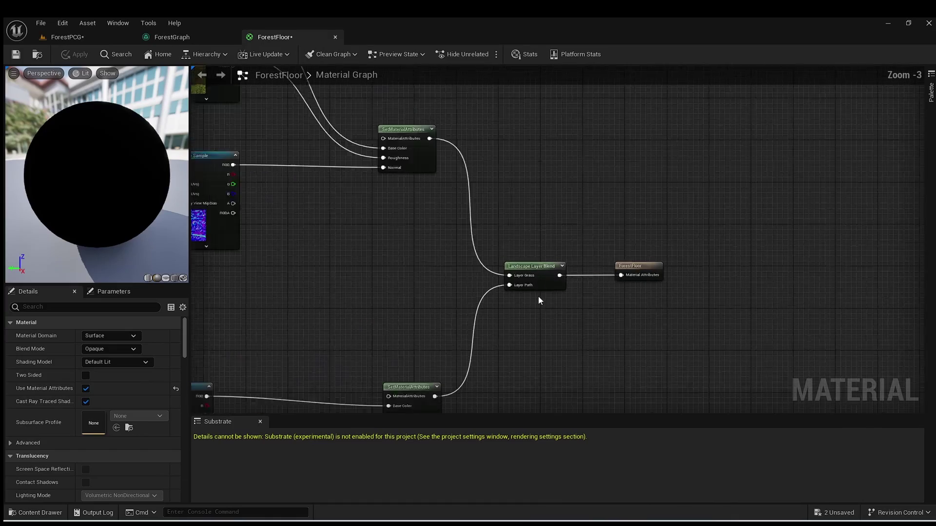
- Paint the Path layer onto the ForestPCG landscape, from the lake shore up the slope and across the hillside between the trees
{"action": "left_click", "coordinate": [69, 39]}
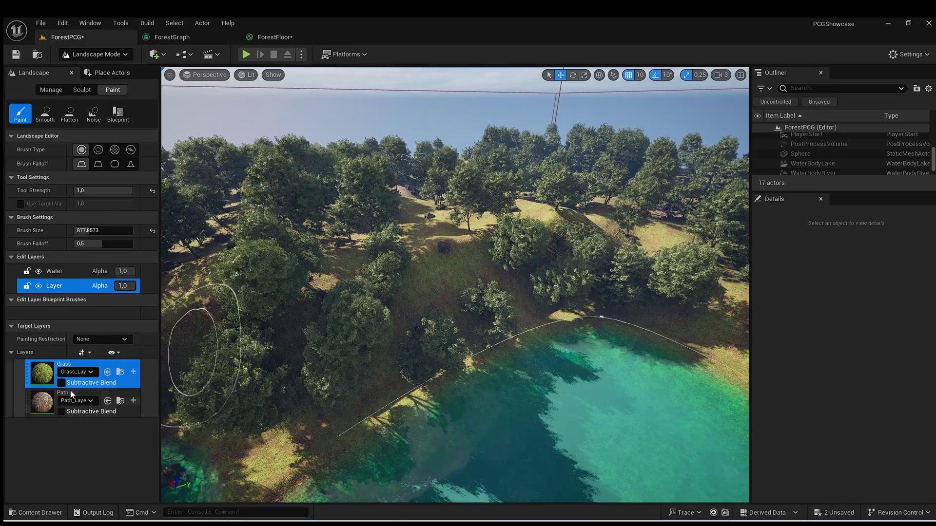
{"action": "left_click", "coordinate": [71, 396]}
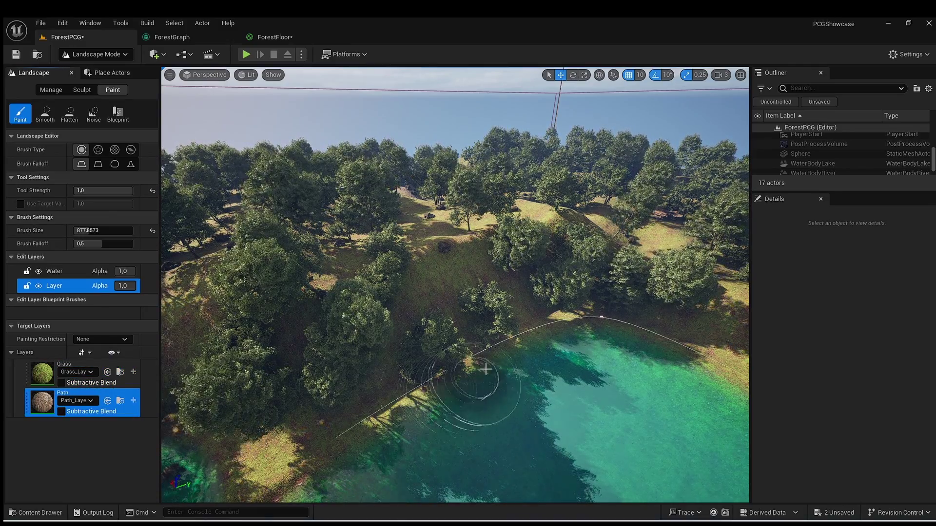
{"action": "mouse_move", "coordinate": [483, 320]}
{"action": "right_mouse_down"}
{"action": "mouse_move", "coordinate": [490, 300]}
{"action": "mouse_move", "coordinate": [449, 344]}
{"action": "right_mouse_up"}
{"action": "key", "text": "w"}
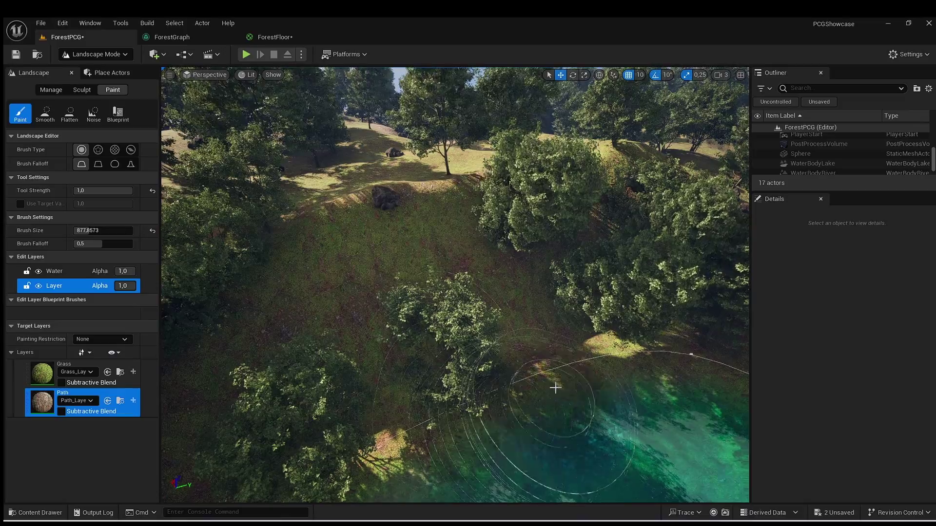
{"action": "mouse_move", "coordinate": [555, 388]}
{"action": "left_mouse_down"}
{"action": "mouse_move", "coordinate": [470, 386]}
{"action": "mouse_move", "coordinate": [387, 199]}
{"action": "left_mouse_up"}
{"action": "mouse_move", "coordinate": [387, 198]}
{"action": "right_mouse_down"}
{"action": "mouse_move", "coordinate": [378, 185]}
{"action": "mouse_move", "coordinate": [386, 173]}
{"action": "mouse_move", "coordinate": [399, 293]}
{"action": "right_mouse_up"}
{"action": "key", "text": "s"}
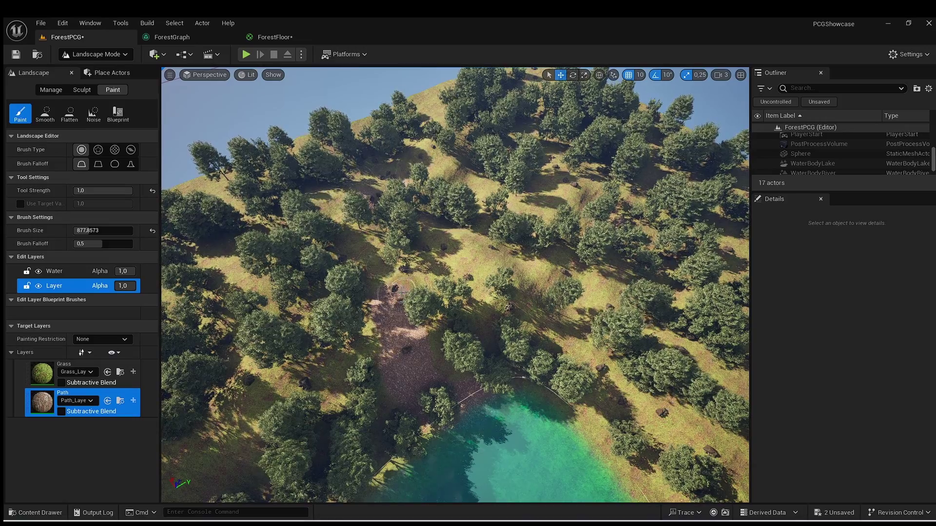
{"action": "mouse_move", "coordinate": [477, 218]}
{"action": "left_mouse_down"}
{"action": "mouse_move", "coordinate": [516, 187]}
{"action": "mouse_move", "coordinate": [560, 210]}
{"action": "mouse_move", "coordinate": [580, 336]}
{"action": "mouse_move", "coordinate": [600, 385]}
{"action": "mouse_move", "coordinate": [653, 429]}
{"action": "mouse_move", "coordinate": [682, 415]}
{"action": "mouse_move", "coordinate": [709, 310]}
{"action": "left_mouse_up"}
{"action": "right_click_drag", "start_coordinate": [709, 310], "coordinate": [708, 265]}
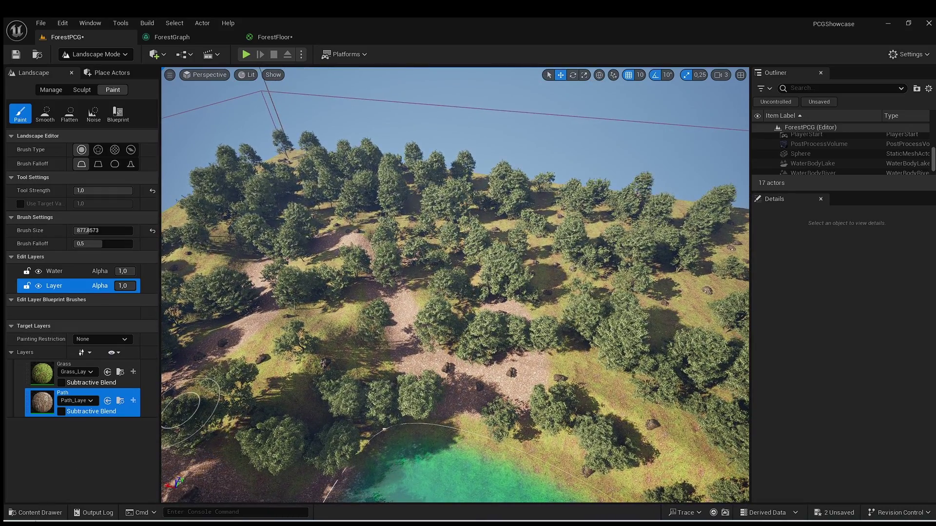
- Open the ForestGraph PCG graph from the Content folder in a floating window over the level and enlarge that window
{"action": "left_click", "coordinate": [30, 512]}
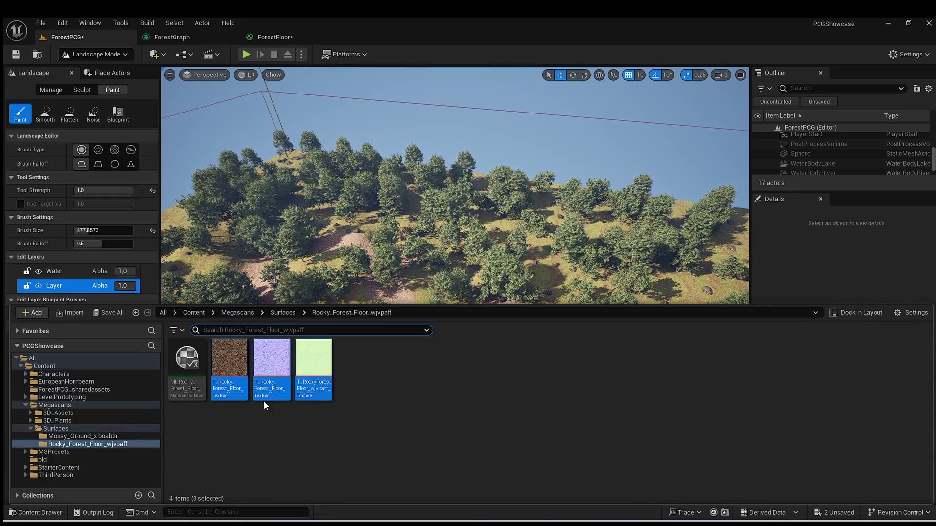
{"action": "left_click", "coordinate": [192, 312]}
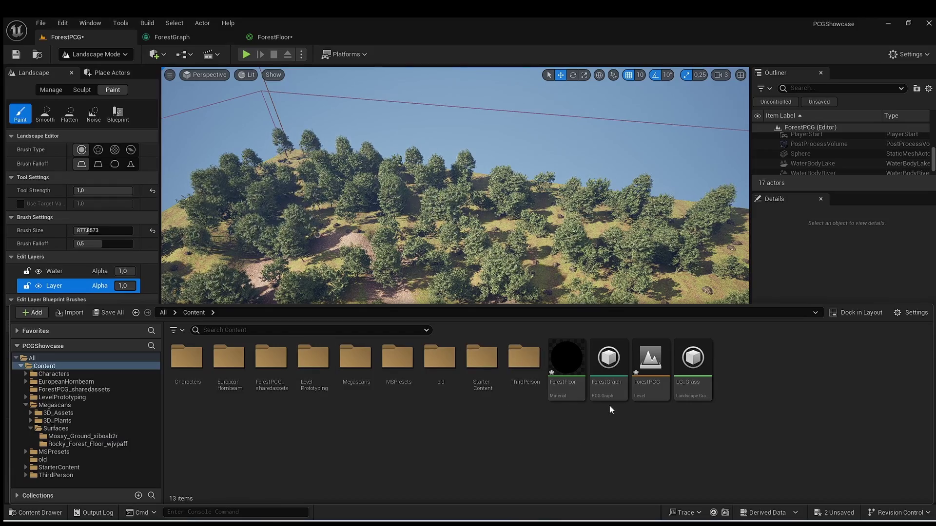
{"action": "double_click", "coordinate": [608, 381]}
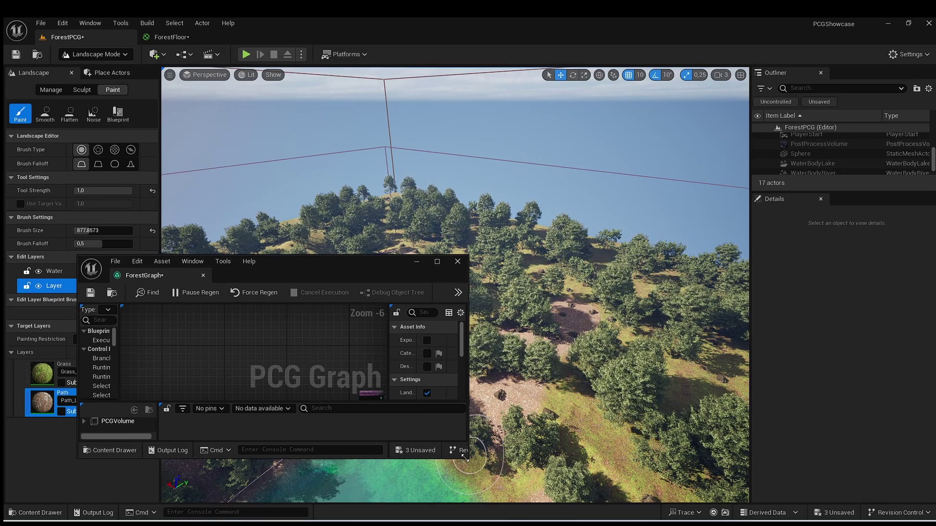
{"action": "left_click_drag", "start_coordinate": [467, 457], "coordinate": [534, 488]}
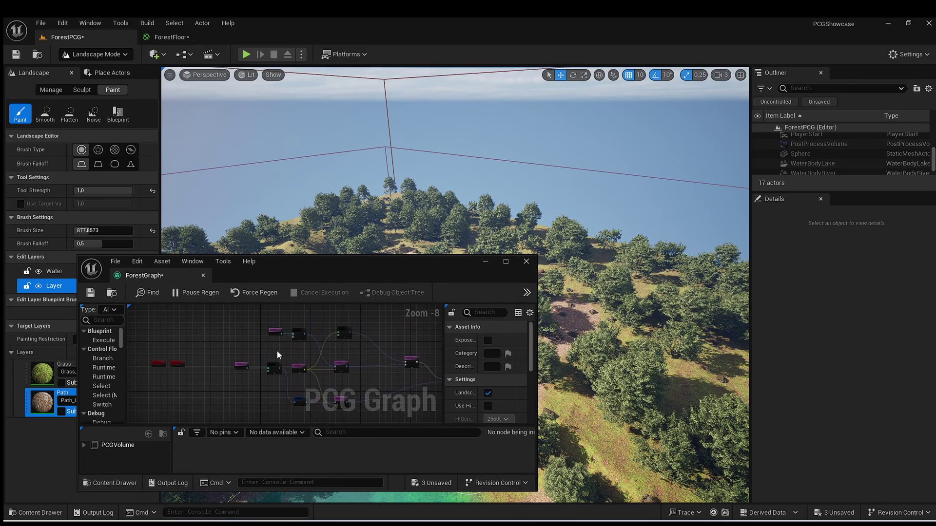
{"action": "scroll", "coordinate": [242, 330], "scroll_direction": "up", "scroll_amount": 2}
{"action": "right_click_drag", "start_coordinate": [215, 358], "coordinate": [186, 351]}
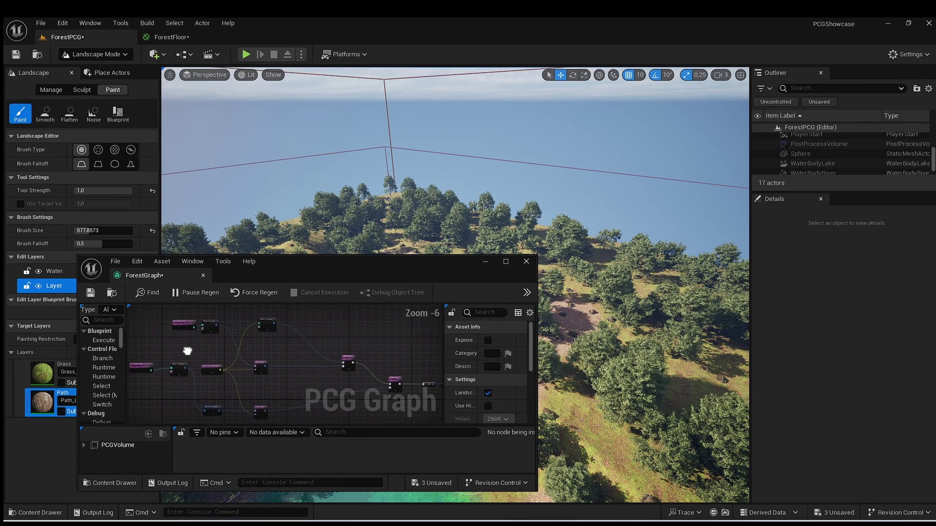
{"action": "right_click_drag", "start_coordinate": [305, 382], "coordinate": [258, 377]}
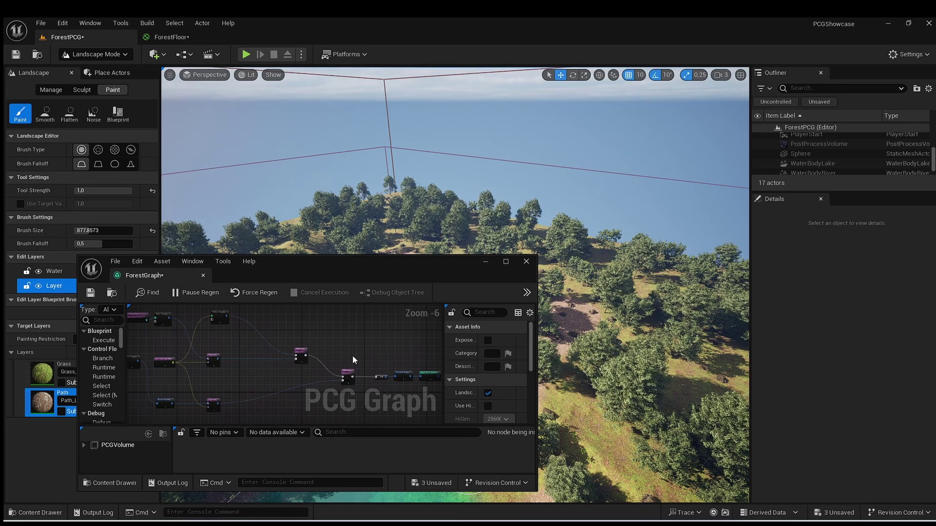
{"action": "right_click_drag", "start_coordinate": [352, 356], "coordinate": [387, 376]}
{"action": "left_click_drag", "start_coordinate": [535, 488], "coordinate": [625, 494]}
- Move the graph window lower on the level view and set the Surface Sampler's Points Per Squared Meter to 0.02
{"action": "right_click_drag", "start_coordinate": [345, 371], "coordinate": [356, 355]}
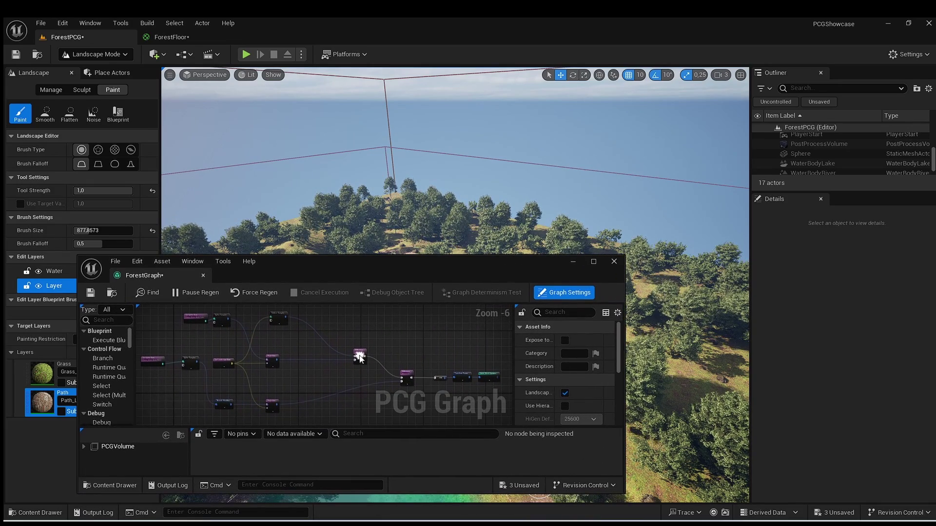
{"action": "scroll", "coordinate": [321, 348], "scroll_direction": "up", "scroll_amount": 2}
{"action": "right_click_drag", "start_coordinate": [288, 345], "coordinate": [173, 328]}
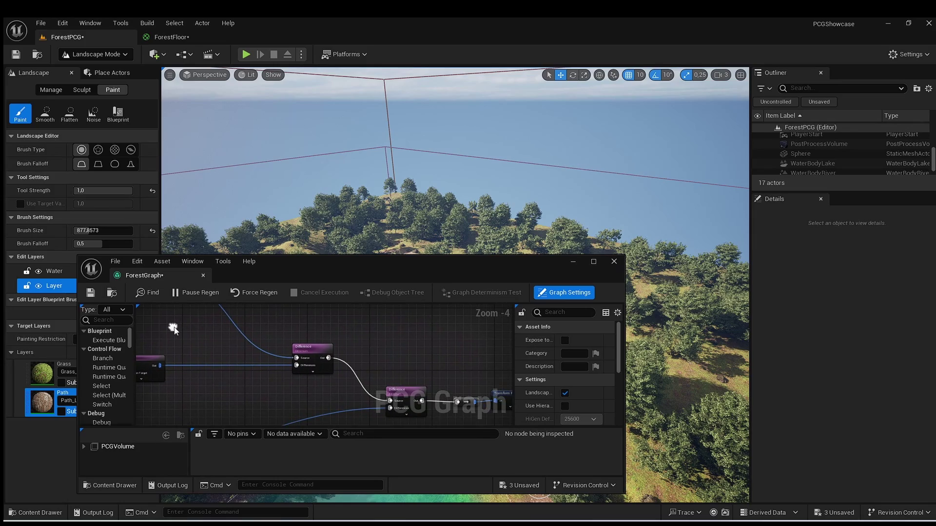
{"action": "left_click_drag", "start_coordinate": [379, 261], "coordinate": [307, 344]}
{"action": "right_click_drag", "start_coordinate": [341, 436], "coordinate": [219, 395]}
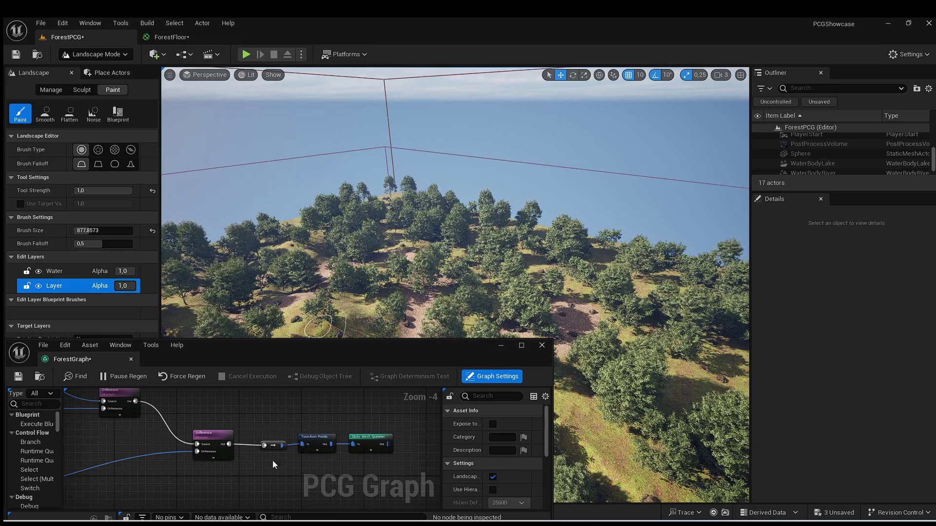
{"action": "right_click_drag", "start_coordinate": [141, 397], "coordinate": [267, 463]}
{"action": "right_click_drag", "start_coordinate": [199, 434], "coordinate": [266, 462]}
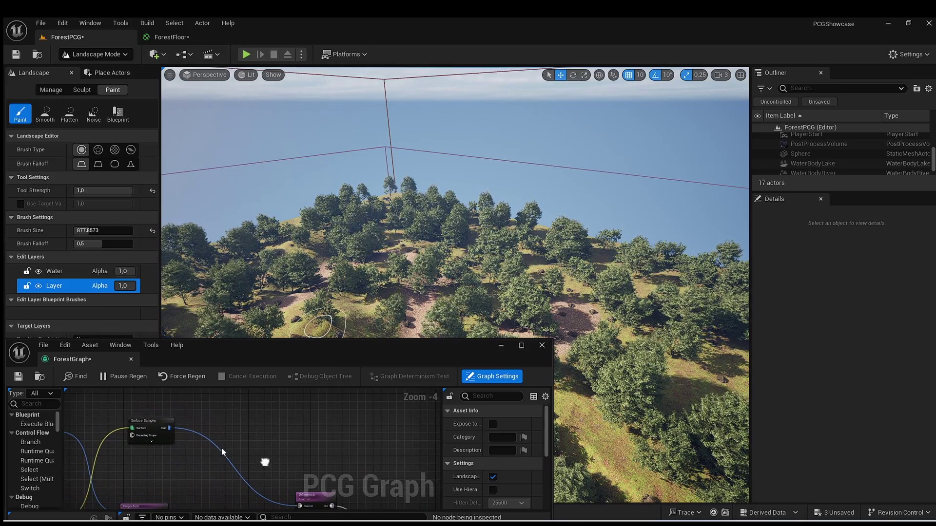
{"action": "left_click", "coordinate": [148, 420]}
{"action": "right_click_drag", "start_coordinate": [321, 470], "coordinate": [354, 476]}
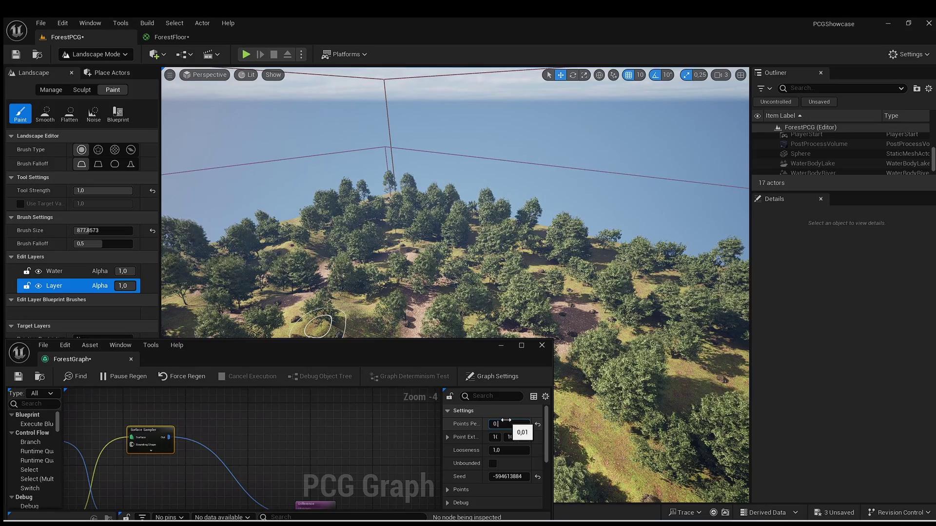
{"action": "left_click_drag", "start_coordinate": [506, 420], "coordinate": [507, 420]}
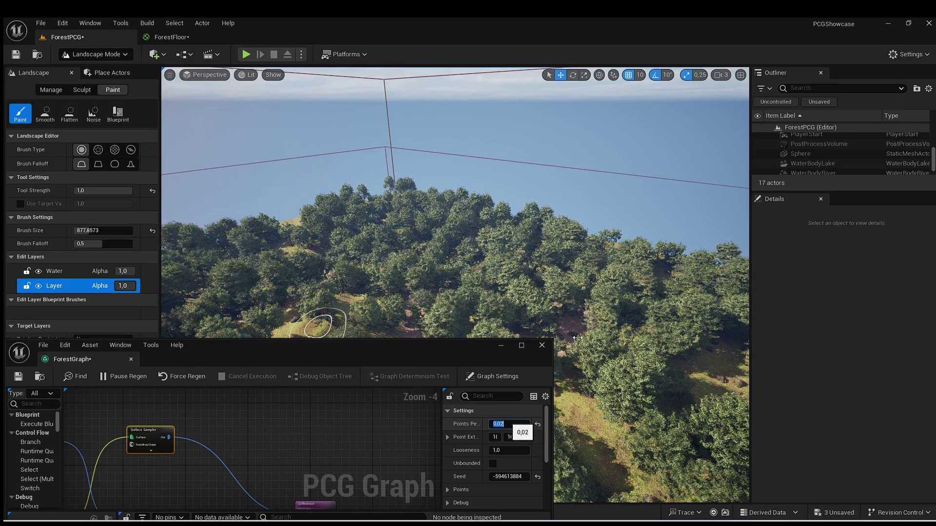
- Inspect how the denser trees cover the painted paths in the ForestPCG level
{"action": "mouse_move", "coordinate": [576, 302]}
{"action": "right_mouse_down"}
{"action": "mouse_move", "coordinate": [575, 405]}
{"action": "mouse_move", "coordinate": [576, 312]}
{"action": "mouse_move", "coordinate": [575, 366]}
{"action": "mouse_move", "coordinate": [575, 341]}
{"action": "mouse_move", "coordinate": [605, 349]}
{"action": "mouse_move", "coordinate": [604, 377]}
{"action": "right_mouse_up"}
{"action": "key", "text": "w"}
{"action": "key", "text": "e"}
{"action": "right_click_drag", "start_coordinate": [461, 322], "coordinate": [461, 295]}
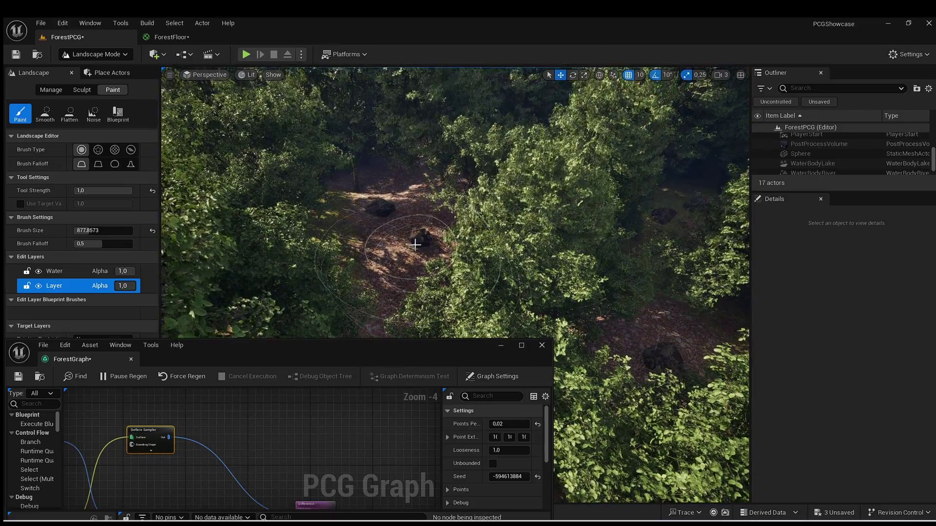
{"action": "mouse_move", "coordinate": [415, 244]}
{"action": "right_mouse_down"}
{"action": "mouse_move", "coordinate": [415, 271]}
{"action": "mouse_move", "coordinate": [416, 197]}
{"action": "mouse_move", "coordinate": [396, 195]}
{"action": "mouse_move", "coordinate": [386, 205]}
{"action": "mouse_move", "coordinate": [390, 248]}
{"action": "right_mouse_up"}
{"action": "left_click_drag", "start_coordinate": [450, 255], "coordinate": [433, 286]}
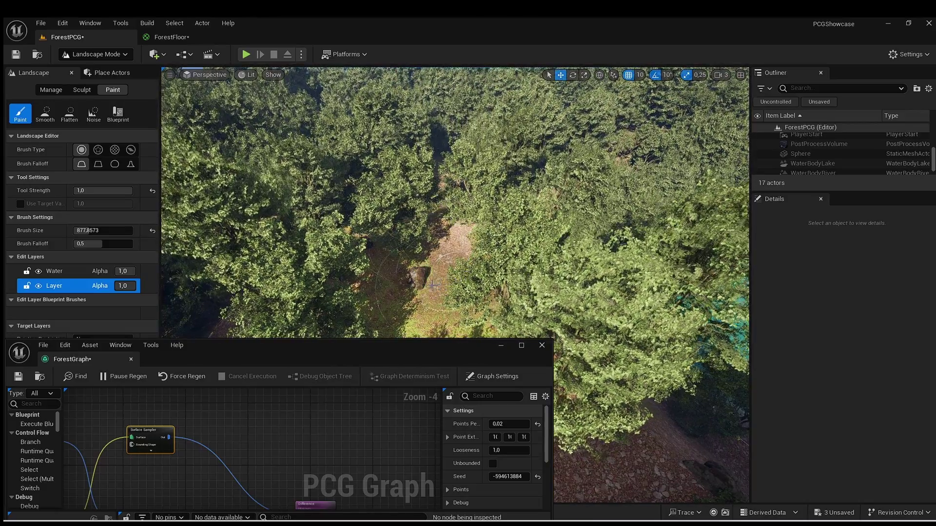
- Maximize the ForestGraph window and disconnect the Transform Points output from the Static Mesh Spawner
{"action": "left_click_drag", "start_coordinate": [341, 353], "coordinate": [377, 258]}
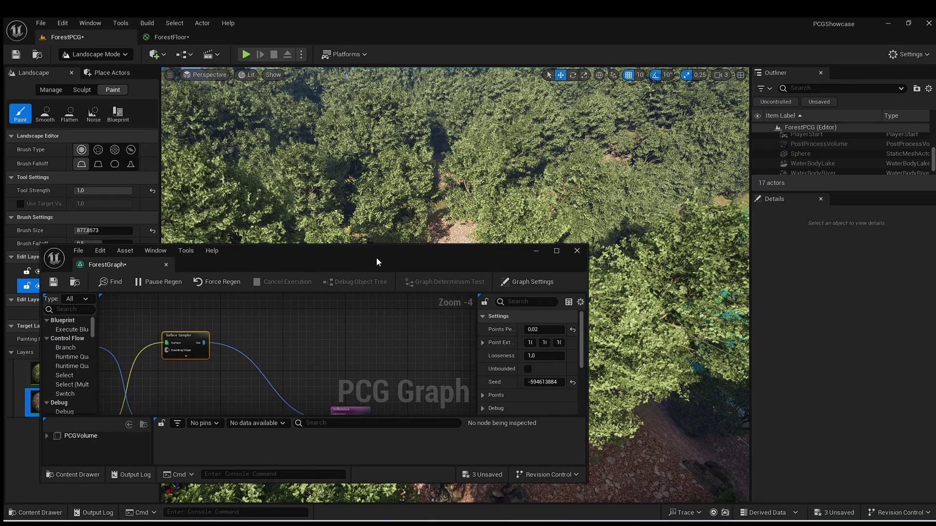
{"action": "double_click", "coordinate": [377, 256]}
{"action": "scroll", "coordinate": [390, 320], "scroll_direction": "down", "scroll_amount": 4}
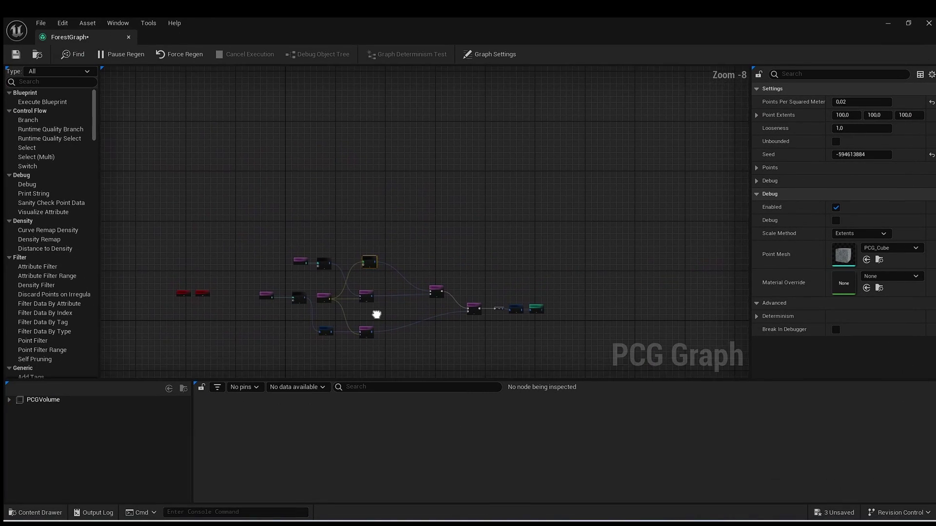
{"action": "scroll", "coordinate": [360, 309], "scroll_direction": "up", "scroll_amount": 3}
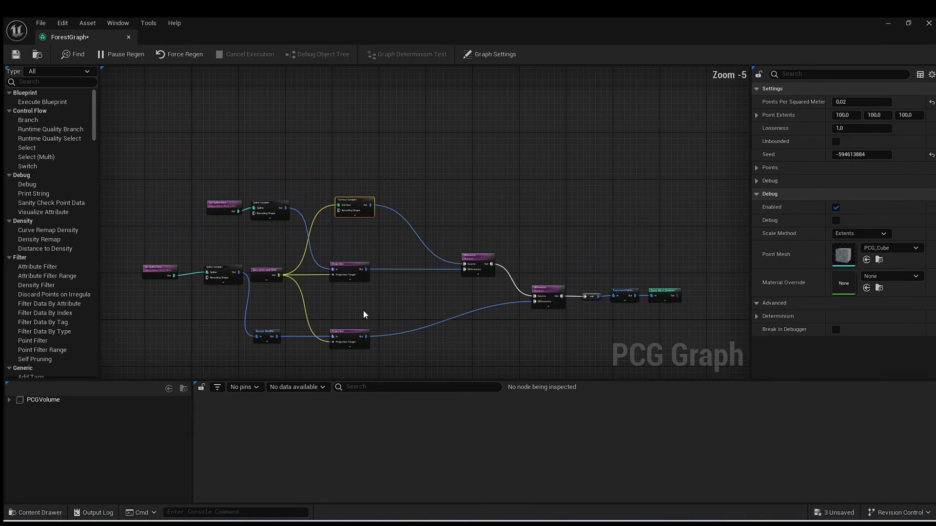
{"action": "right_click_drag", "start_coordinate": [363, 312], "coordinate": [409, 338]}
{"action": "scroll", "coordinate": [326, 304], "scroll_direction": "up", "scroll_amount": 1}
{"action": "scroll", "coordinate": [383, 315], "scroll_direction": "down", "scroll_amount": 1}
{"action": "scroll", "coordinate": [364, 275], "scroll_direction": "up", "scroll_amount": 1}
{"action": "right_click_drag", "start_coordinate": [368, 240], "coordinate": [316, 298]}
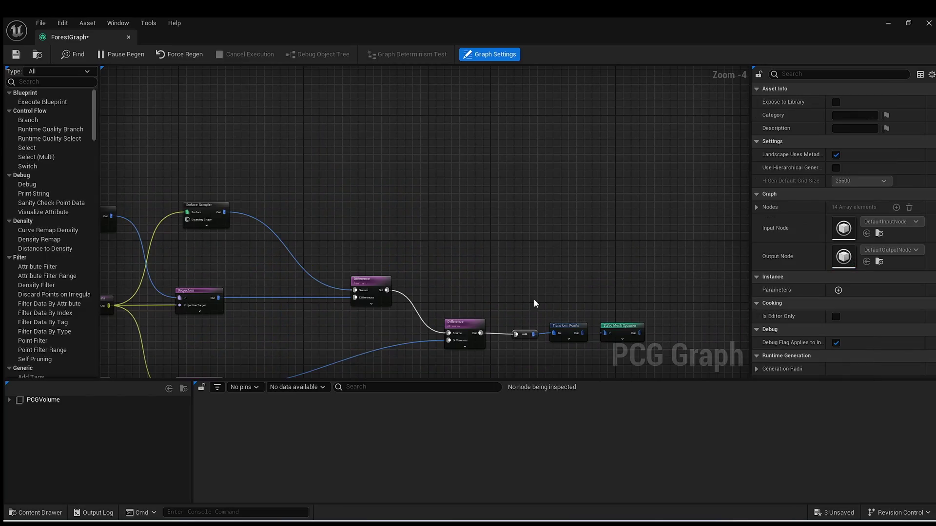
- Float the ForestGraph window over the level again and turn on debug display for the Transform Points node
{"action": "left_click_drag", "start_coordinate": [99, 35], "coordinate": [288, 292]}
{"action": "scroll", "coordinate": [254, 365], "scroll_direction": "down", "scroll_amount": 8}
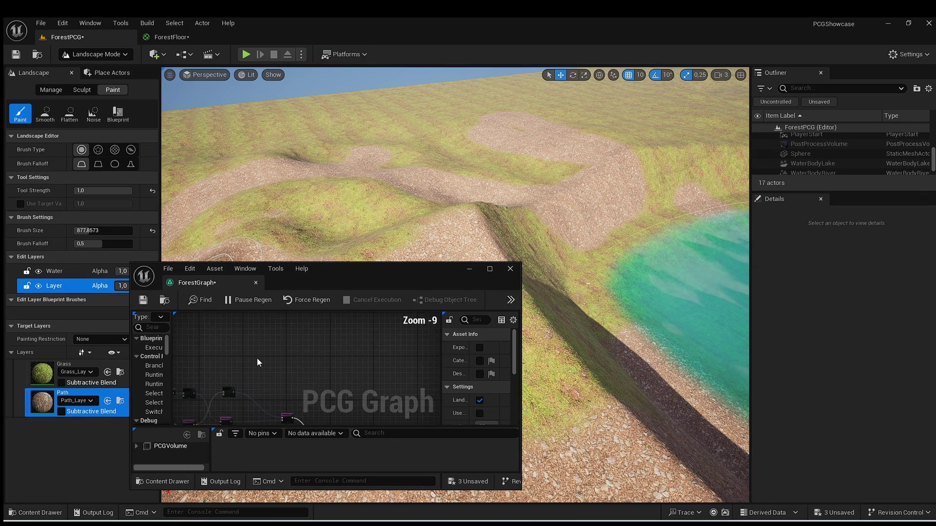
{"action": "scroll", "coordinate": [273, 368], "scroll_direction": "up", "scroll_amount": 6}
{"action": "scroll", "coordinate": [264, 370], "scroll_direction": "up", "scroll_amount": 2}
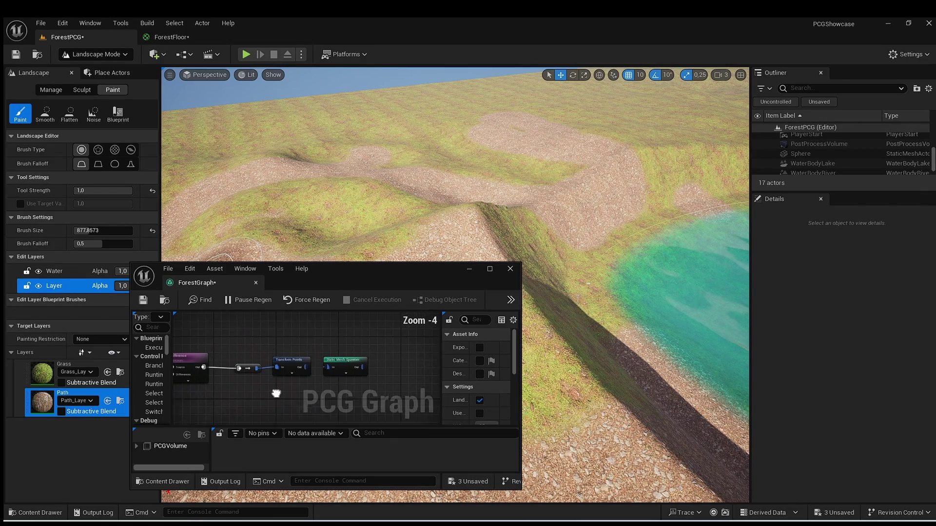
{"action": "key", "text": "d"}
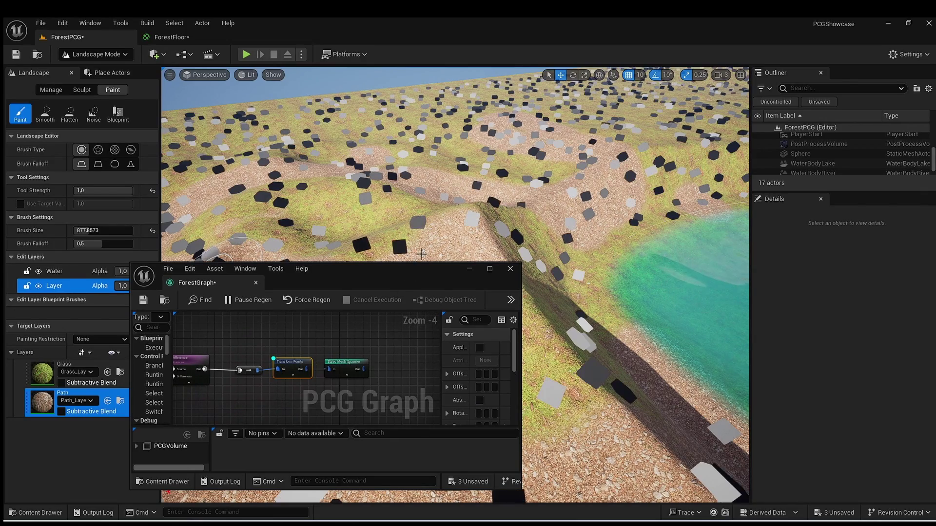
- Examine the debug points scattered over the grass and painted paths around the lake
{"action": "mouse_move", "coordinate": [585, 219]}
{"action": "right_mouse_down"}
{"action": "mouse_move", "coordinate": [658, 219]}
{"action": "mouse_move", "coordinate": [668, 205]}
{"action": "mouse_move", "coordinate": [541, 193]}
{"action": "mouse_move", "coordinate": [537, 214]}
{"action": "mouse_move", "coordinate": [566, 219]}
{"action": "mouse_move", "coordinate": [511, 200]}
{"action": "mouse_move", "coordinate": [536, 200]}
{"action": "mouse_move", "coordinate": [541, 180]}
{"action": "mouse_move", "coordinate": [555, 205]}
{"action": "right_mouse_up"}
{"action": "mouse_move", "coordinate": [414, 205]}
{"action": "right_mouse_down"}
{"action": "mouse_move", "coordinate": [366, 177]}
{"action": "mouse_move", "coordinate": [414, 204]}
{"action": "mouse_move", "coordinate": [351, 156]}
{"action": "mouse_move", "coordinate": [395, 163]}
{"action": "mouse_move", "coordinate": [392, 195]}
{"action": "mouse_move", "coordinate": [341, 158]}
{"action": "right_mouse_up"}
{"action": "right_click_drag", "start_coordinate": [439, 229], "coordinate": [391, 202]}
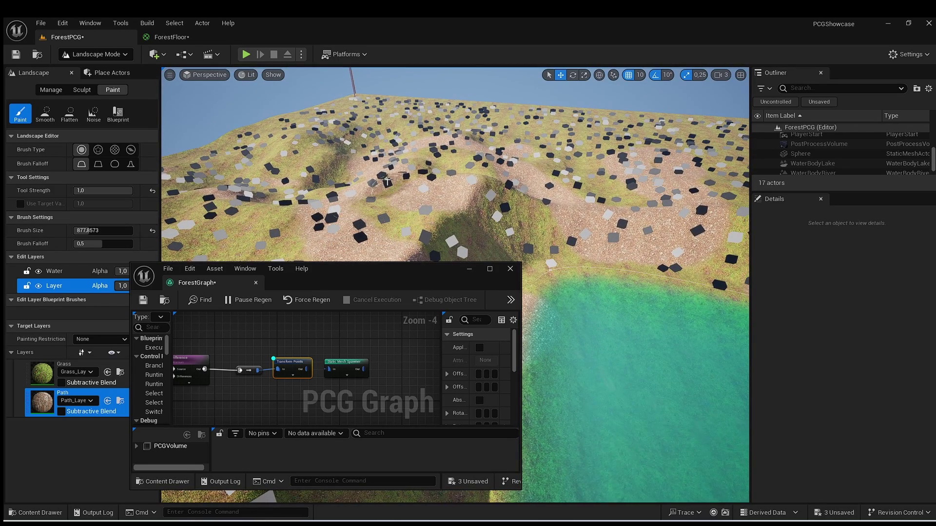
{"action": "right_click_drag", "start_coordinate": [424, 160], "coordinate": [456, 149]}
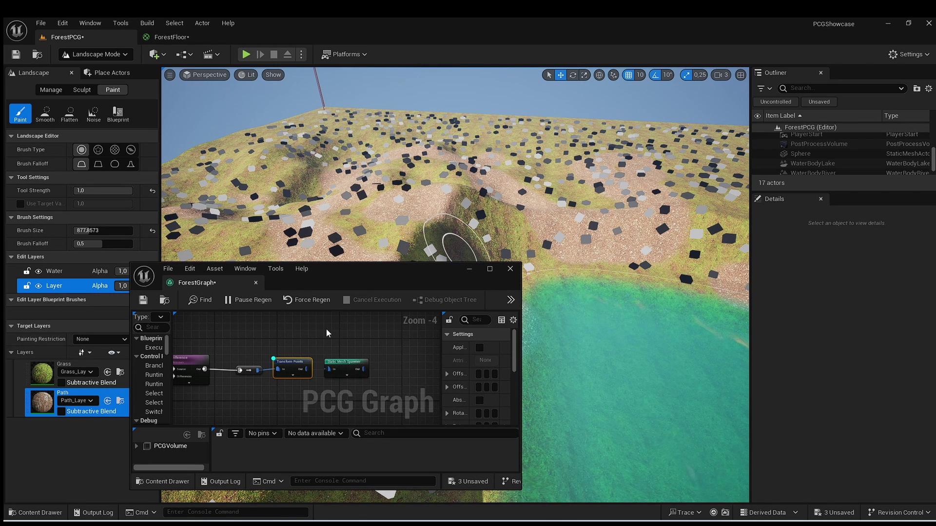
{"action": "scroll", "coordinate": [326, 332], "scroll_direction": "down", "scroll_amount": 1}
{"action": "right_click_drag", "start_coordinate": [326, 333], "coordinate": [366, 358]}
{"action": "right_click_drag", "start_coordinate": [459, 214], "coordinate": [468, 244]}
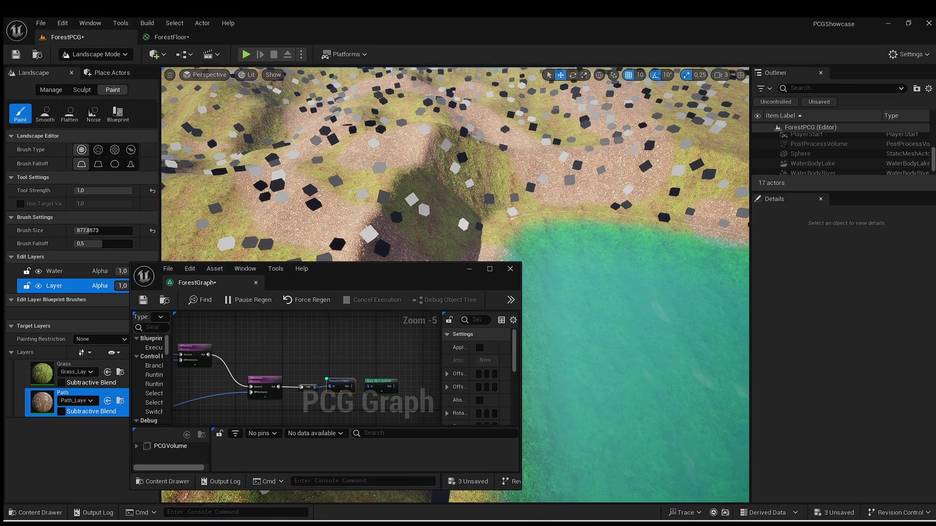
{"action": "right_click_drag", "start_coordinate": [370, 141], "coordinate": [356, 144]}
{"action": "right_click_drag", "start_coordinate": [385, 208], "coordinate": [331, 205]}
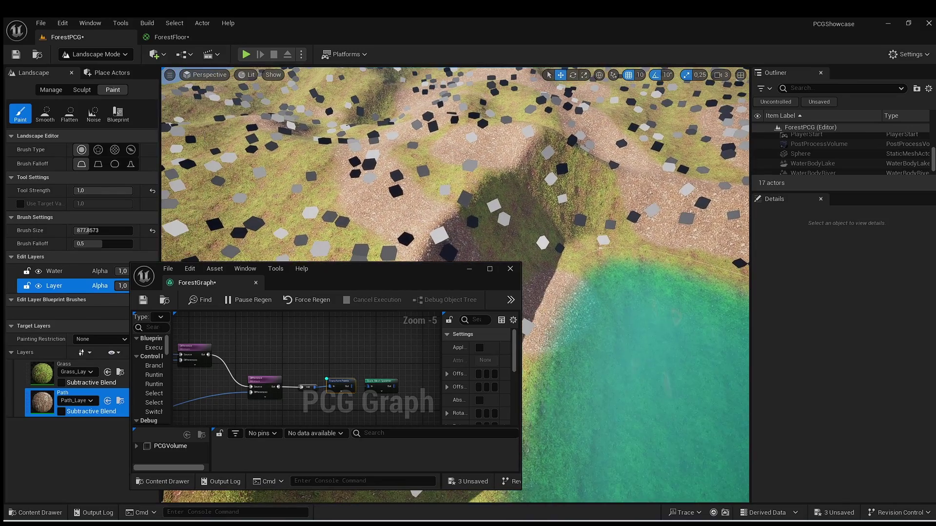
{"action": "right_click_drag", "start_coordinate": [374, 166], "coordinate": [381, 150]}
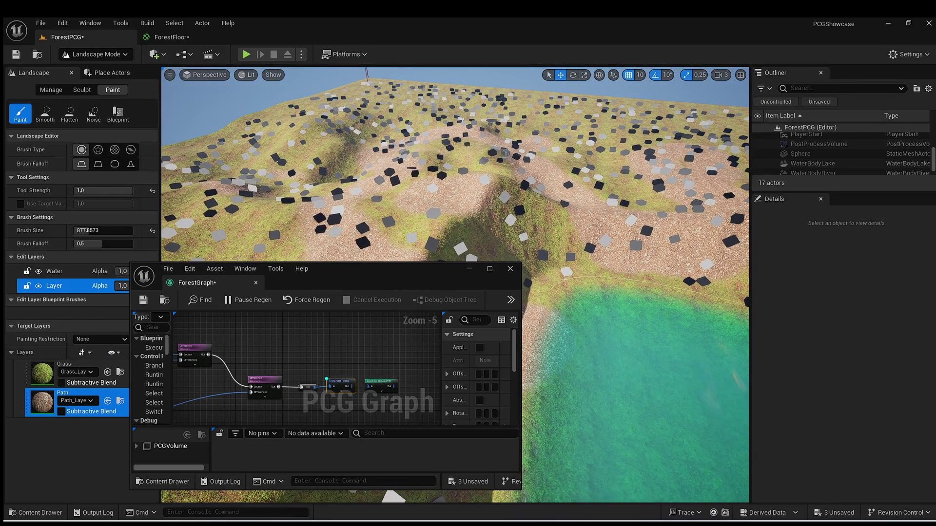
{"action": "mouse_move", "coordinate": [511, 196]}
{"action": "right_mouse_down"}
{"action": "mouse_move", "coordinate": [571, 196]}
{"action": "mouse_move", "coordinate": [524, 193]}
{"action": "right_mouse_up"}
- Add an Attribute Filter node fed by the Surface Sampler's Out pin
{"action": "scroll", "coordinate": [280, 377], "scroll_direction": "up", "scroll_amount": 2}
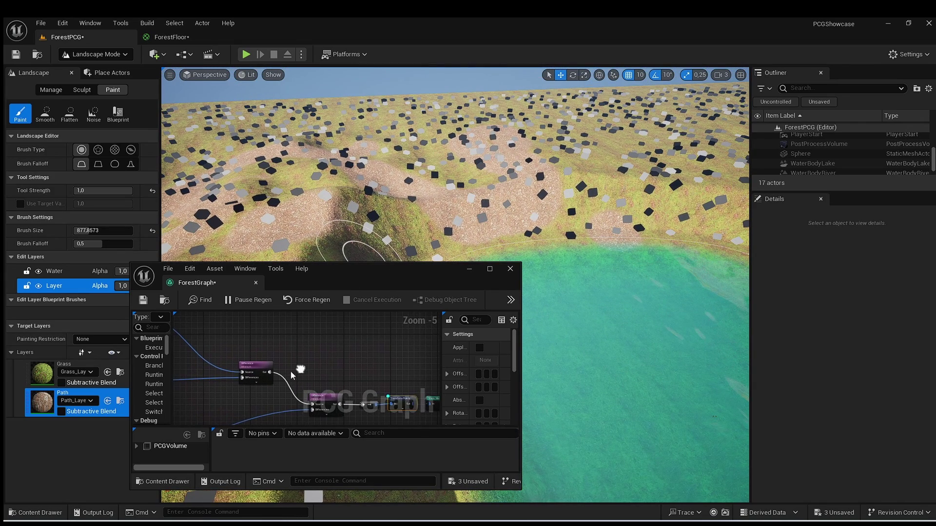
{"action": "right_click_drag", "start_coordinate": [285, 371], "coordinate": [390, 409]}
{"action": "scroll", "coordinate": [252, 349], "scroll_direction": "down", "scroll_amount": 3}
{"action": "right_click_drag", "start_coordinate": [236, 355], "coordinate": [271, 391]}
{"action": "scroll", "coordinate": [271, 390], "scroll_direction": "up", "scroll_amount": 4}
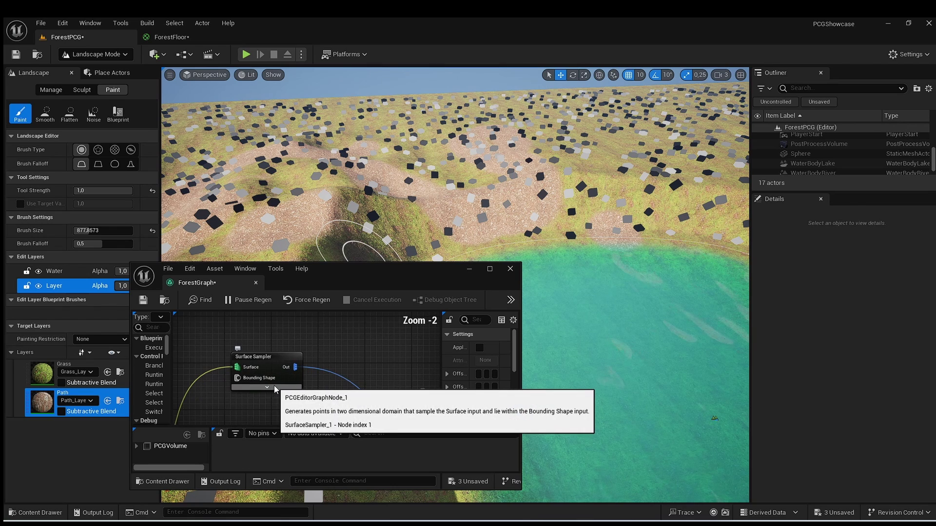
{"action": "left_click_drag", "start_coordinate": [260, 359], "coordinate": [340, 347]}
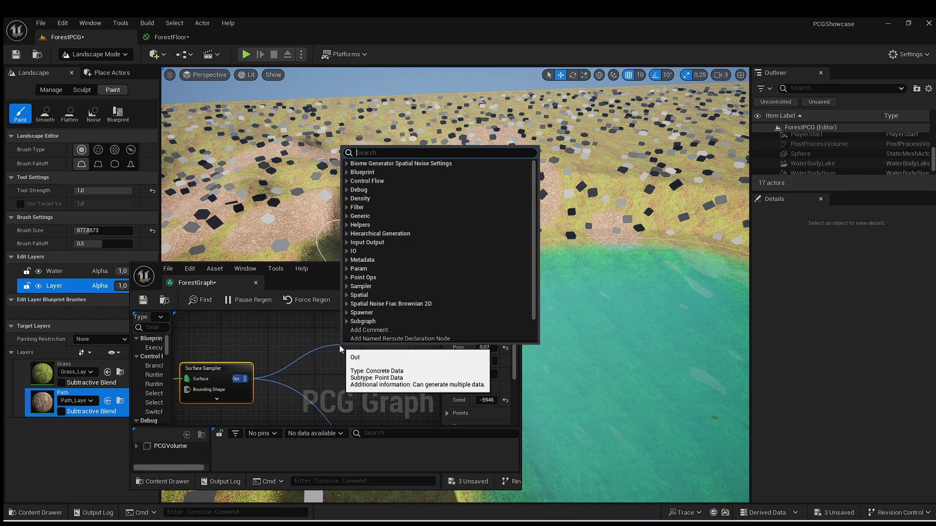
{"action": "type", "text": "filter"}
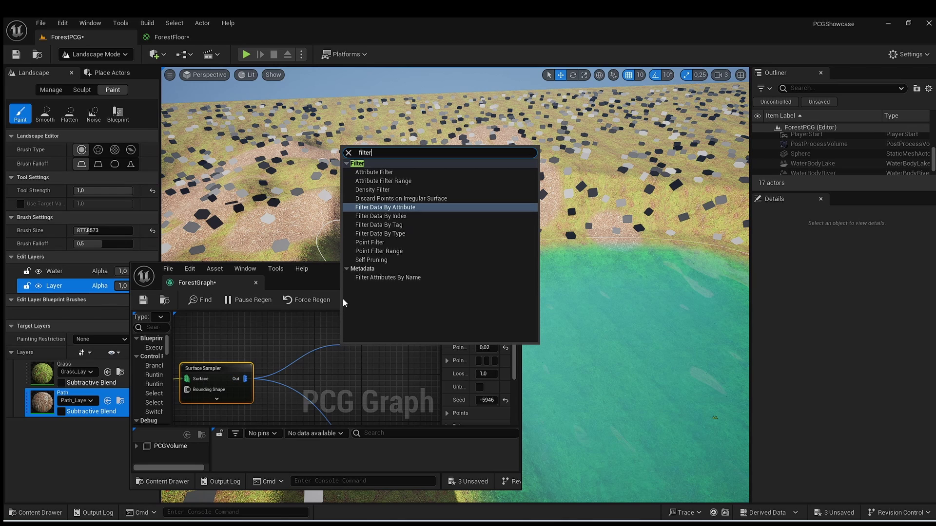
{"action": "left_click", "coordinate": [373, 172]}
{"action": "right_click_drag", "start_coordinate": [361, 353], "coordinate": [293, 340]}
{"action": "scroll", "coordinate": [290, 388], "scroll_direction": "up", "scroll_amount": 1}
{"action": "mouse_move", "coordinate": [291, 388]}
{"action": "right_mouse_down"}
{"action": "mouse_move", "coordinate": [311, 396]}
{"action": "mouse_move", "coordinate": [303, 393]}
{"action": "right_mouse_up"}
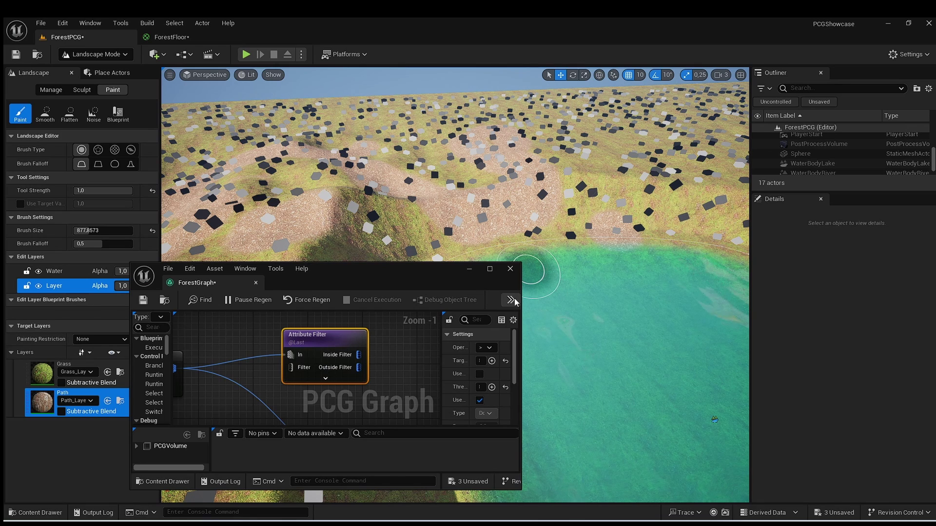
- Widen the graph window and its node settings, and set the Attribute Filter's Target Attribute to Grass
{"action": "left_click_drag", "start_coordinate": [521, 372], "coordinate": [696, 353]}
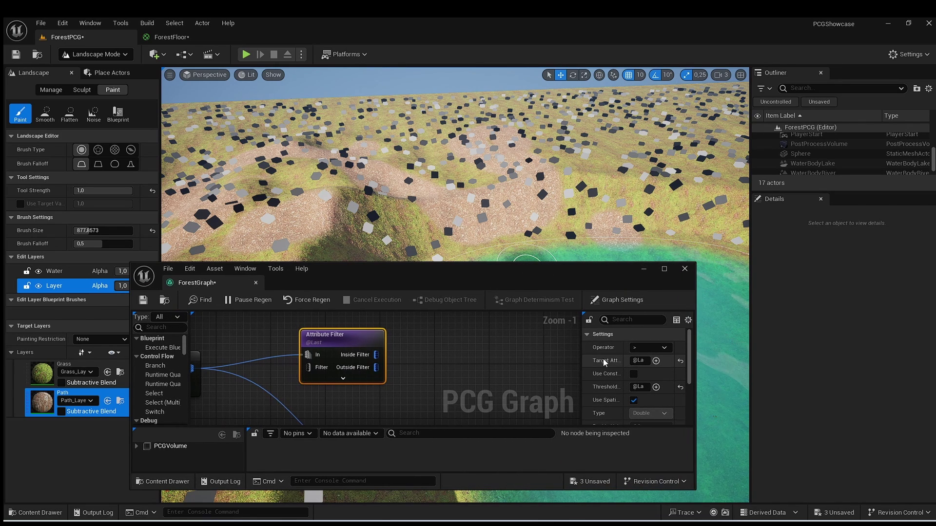
{"action": "left_click_drag", "start_coordinate": [581, 363], "coordinate": [478, 362]}
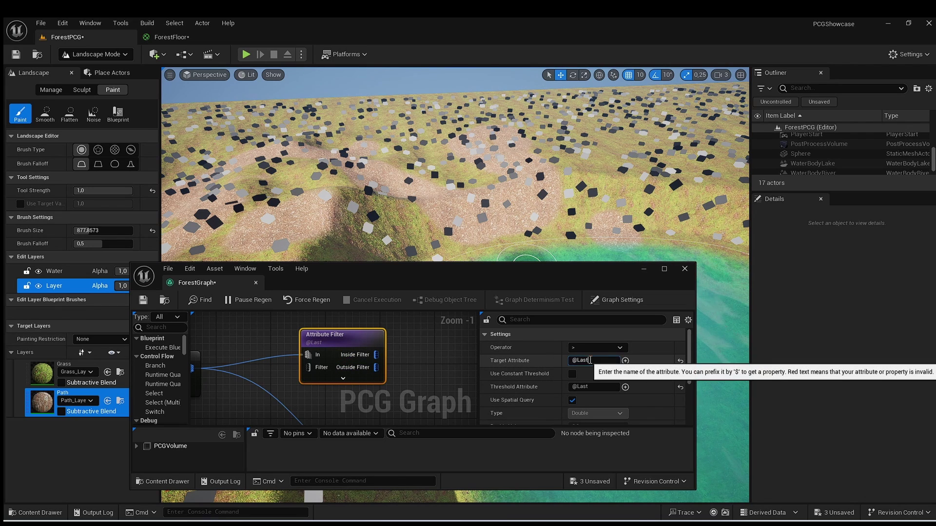
{"action": "double_click", "coordinate": [590, 361]}
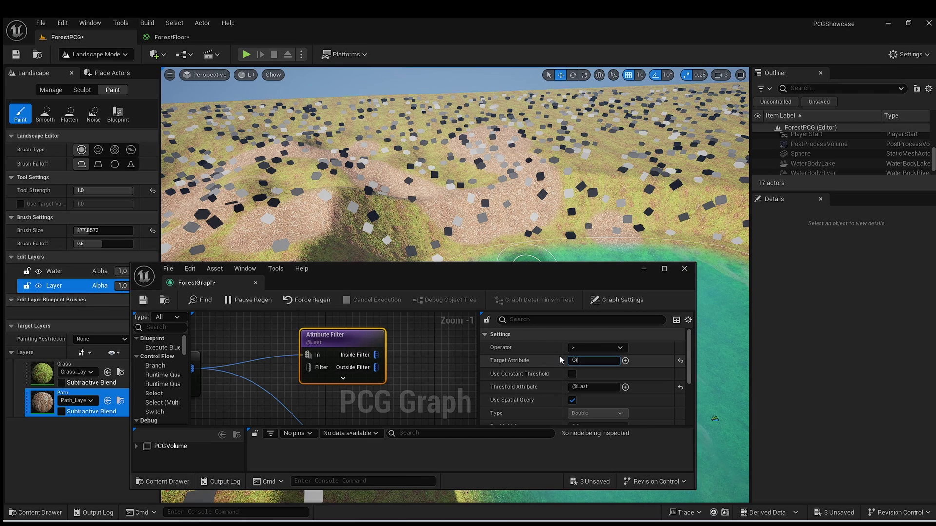
{"action": "key", "text": "Return"}
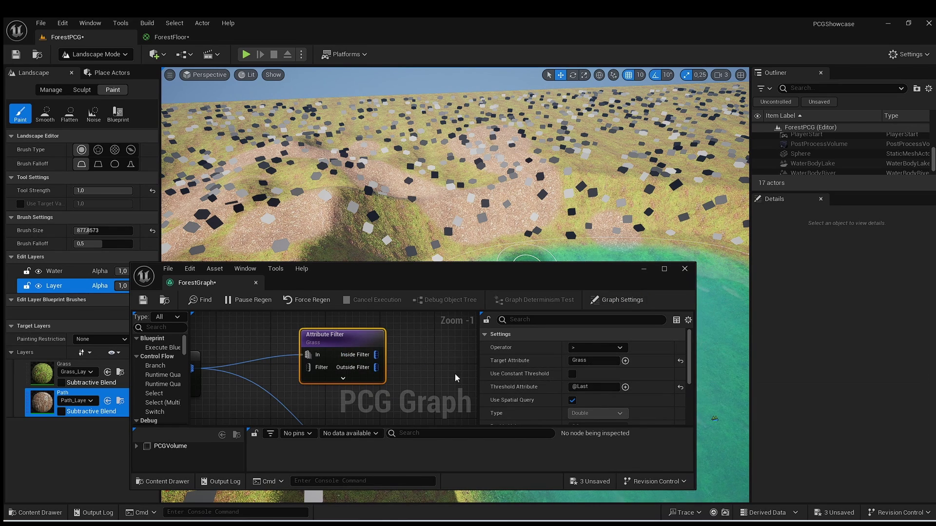
- Review the Get Landscape Data node's settings and make the ForestGraph window taller
{"action": "scroll", "coordinate": [413, 361], "scroll_direction": "down", "scroll_amount": 5}
{"action": "right_click_drag", "start_coordinate": [305, 388], "coordinate": [327, 393]}
{"action": "scroll", "coordinate": [336, 363], "scroll_direction": "up", "scroll_amount": 5}
{"action": "left_click", "coordinate": [312, 359]}
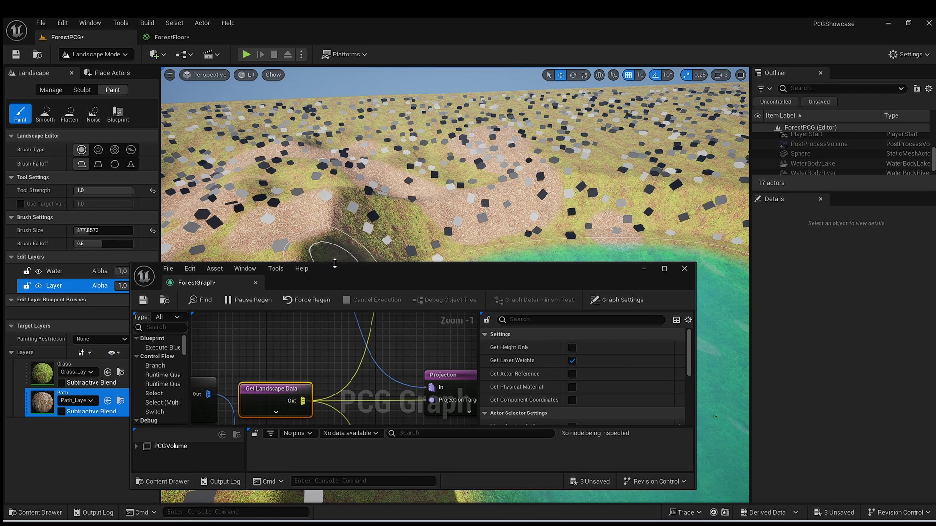
{"action": "left_click_drag", "start_coordinate": [335, 263], "coordinate": [335, 174]}
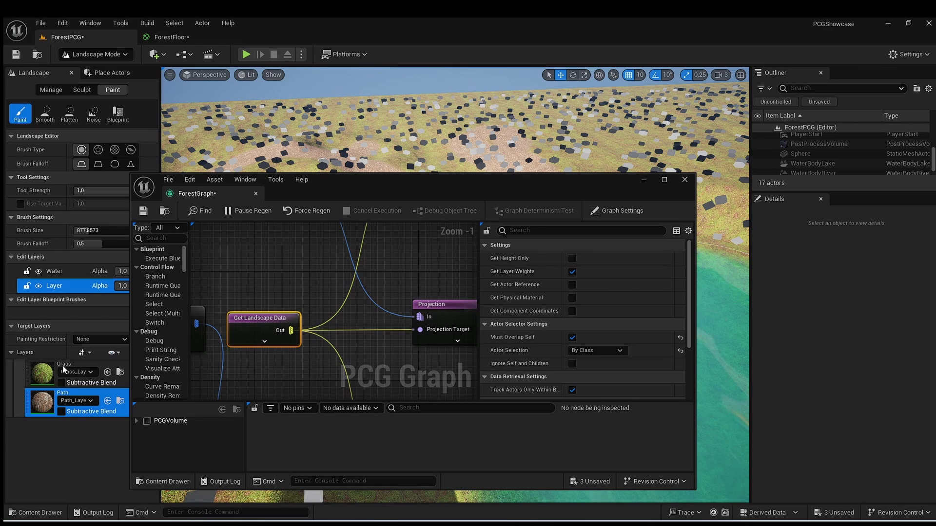
- Set the Attribute Filter's Threshold Attribute back to its default, $Density
{"action": "right_click_drag", "start_coordinate": [380, 312], "coordinate": [221, 351]}
{"action": "right_click_drag", "start_coordinate": [450, 280], "coordinate": [344, 293]}
{"action": "left_click", "coordinate": [352, 290]}
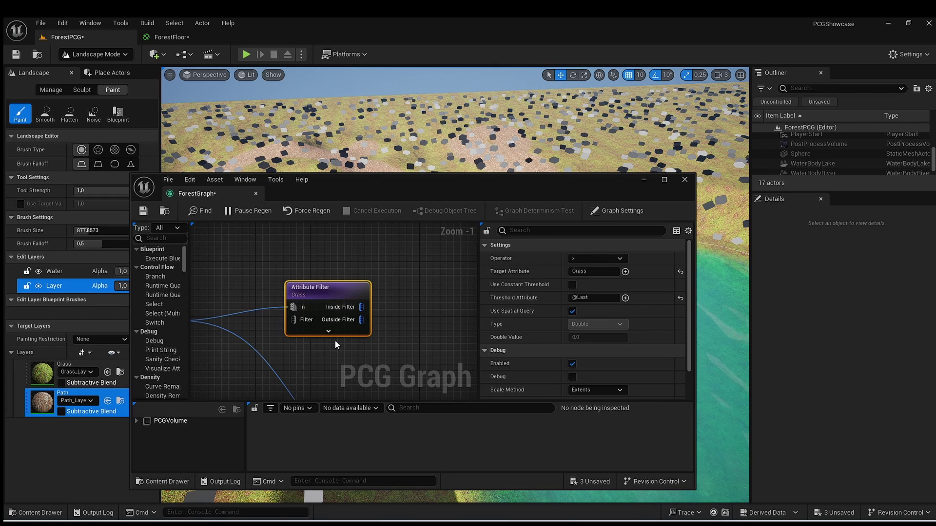
{"action": "right_click_drag", "start_coordinate": [351, 354], "coordinate": [373, 363]}
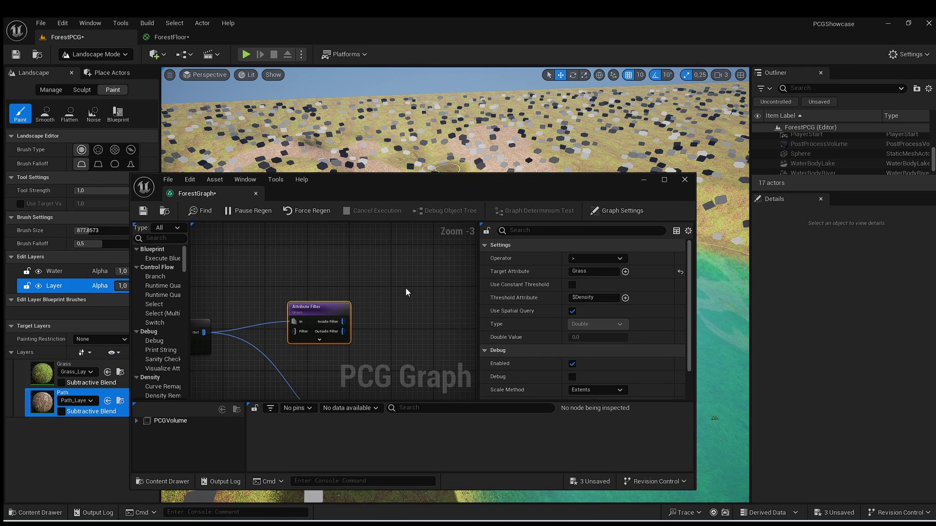
{"action": "mouse_move", "coordinate": [271, 367]}
{"action": "right_mouse_down"}
{"action": "mouse_move", "coordinate": [285, 344]}
{"action": "mouse_move", "coordinate": [285, 357]}
{"action": "right_mouse_up"}
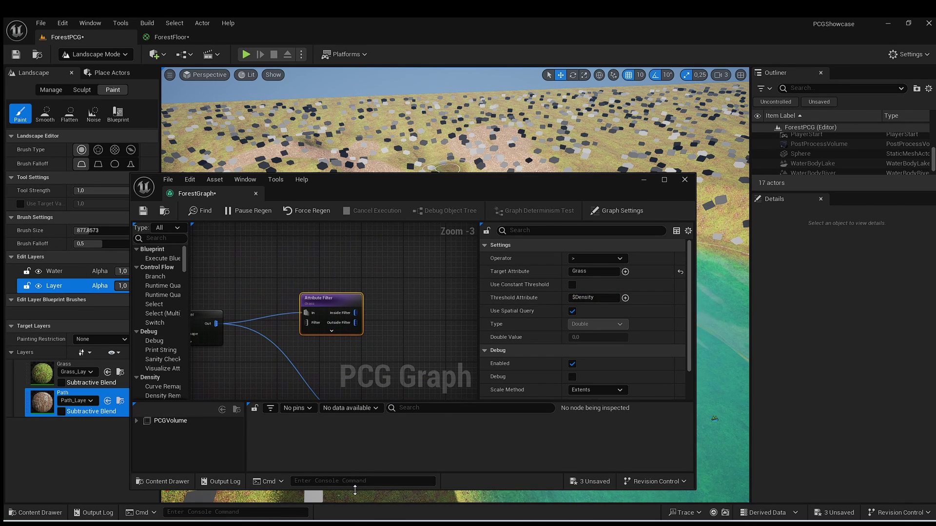
- Enlarge the ForestGraph window again and compare the settings of the Surface Sampler and the Attribute Filter
{"action": "left_click_drag", "start_coordinate": [355, 490], "coordinate": [356, 511]}
{"action": "right_click_drag", "start_coordinate": [294, 376], "coordinate": [361, 365]}
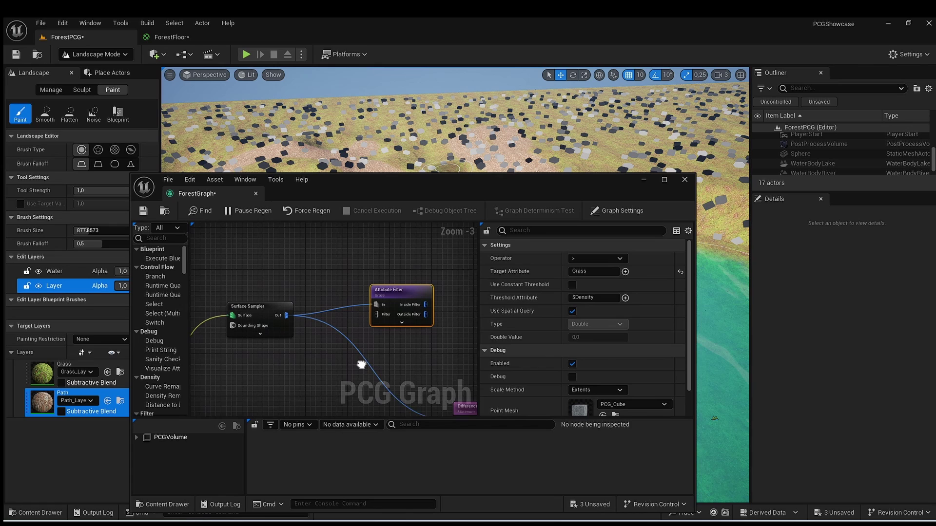
{"action": "left_click", "coordinate": [245, 314]}
{"action": "right_click_drag", "start_coordinate": [285, 373], "coordinate": [279, 375]}
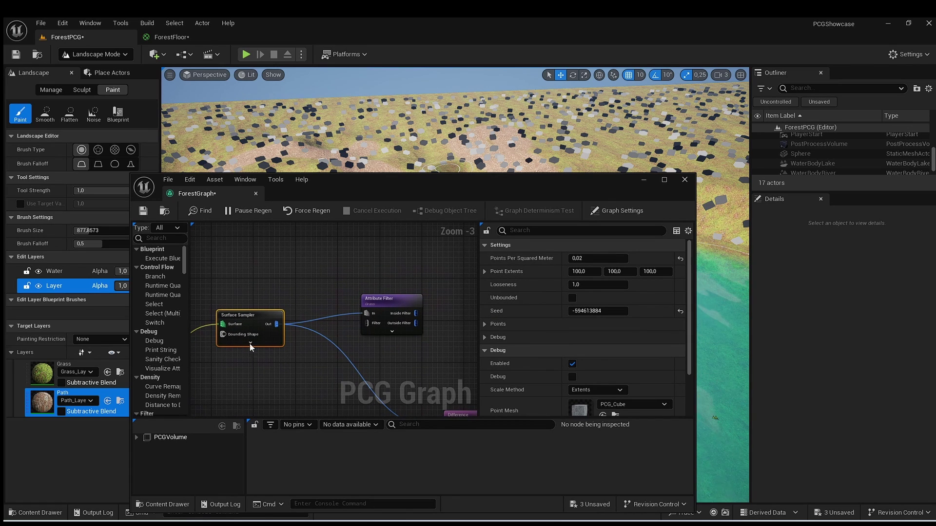
{"action": "right_click_drag", "start_coordinate": [257, 322], "coordinate": [276, 337]}
{"action": "left_click", "coordinate": [321, 295]}
{"action": "mouse_move", "coordinate": [346, 345]}
{"action": "right_mouse_down"}
{"action": "mouse_move", "coordinate": [326, 335]}
{"action": "mouse_move", "coordinate": [355, 341]}
{"action": "right_mouse_up"}
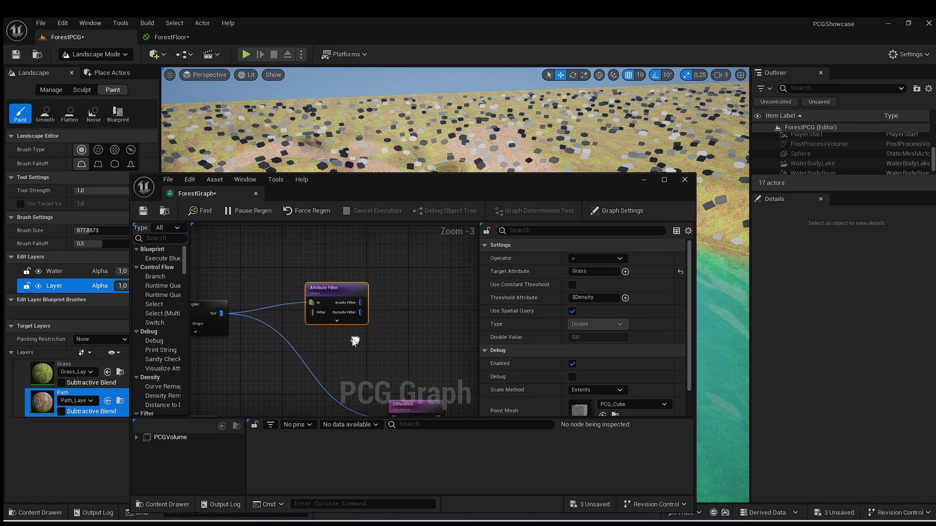
{"action": "right_click_drag", "start_coordinate": [275, 329], "coordinate": [265, 346]}
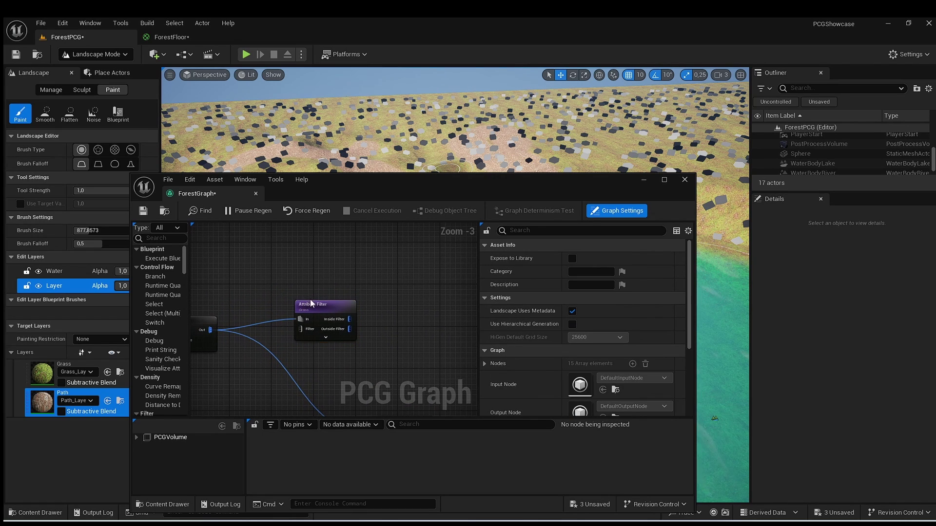
{"action": "right_click_drag", "start_coordinate": [310, 299], "coordinate": [275, 273]}
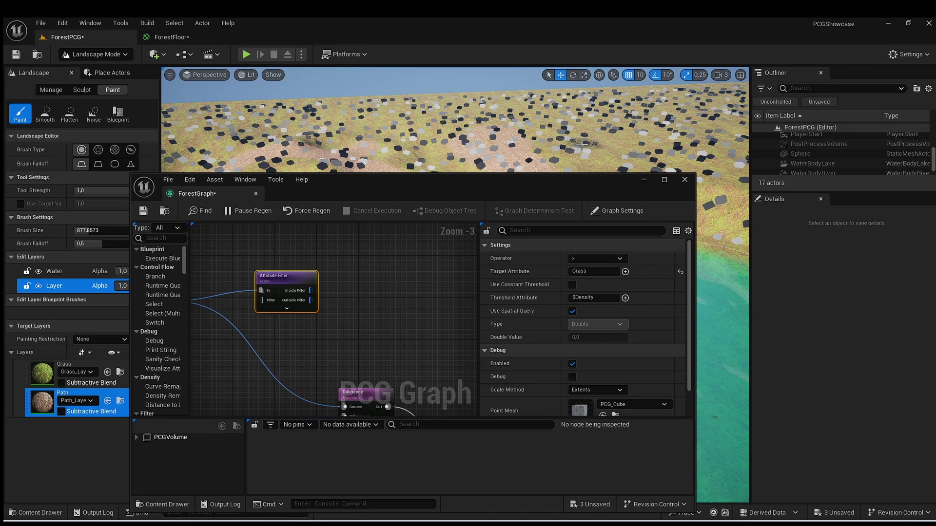
- Connect the Attribute Filter's Inside Filter output to the Difference node's Source and remove the Surface Sampler's direct link to it
{"action": "right_click_drag", "start_coordinate": [333, 288], "coordinate": [330, 240]}
{"action": "left_click_drag", "start_coordinate": [325, 242], "coordinate": [358, 355]}
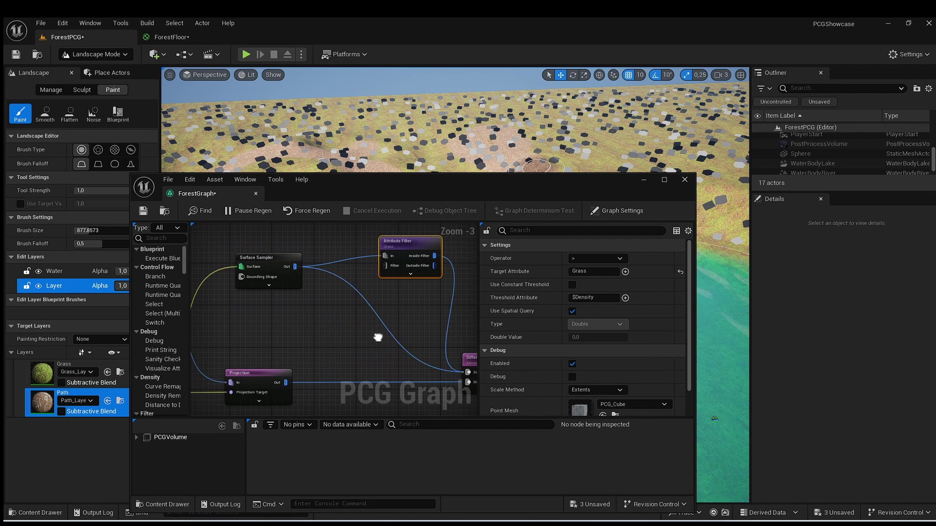
{"action": "right_click_drag", "start_coordinate": [311, 344], "coordinate": [330, 323]}
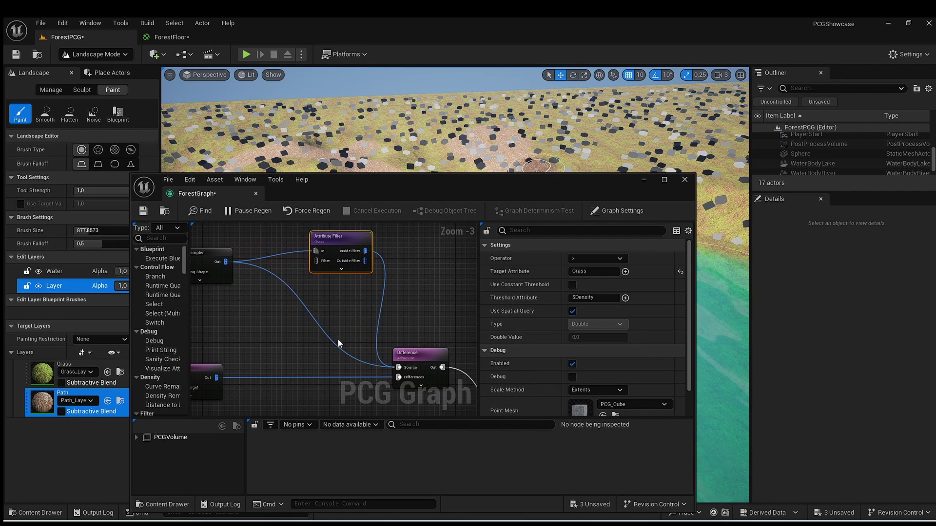
{"action": "left_click", "coordinate": [334, 344], "text": "alt"}
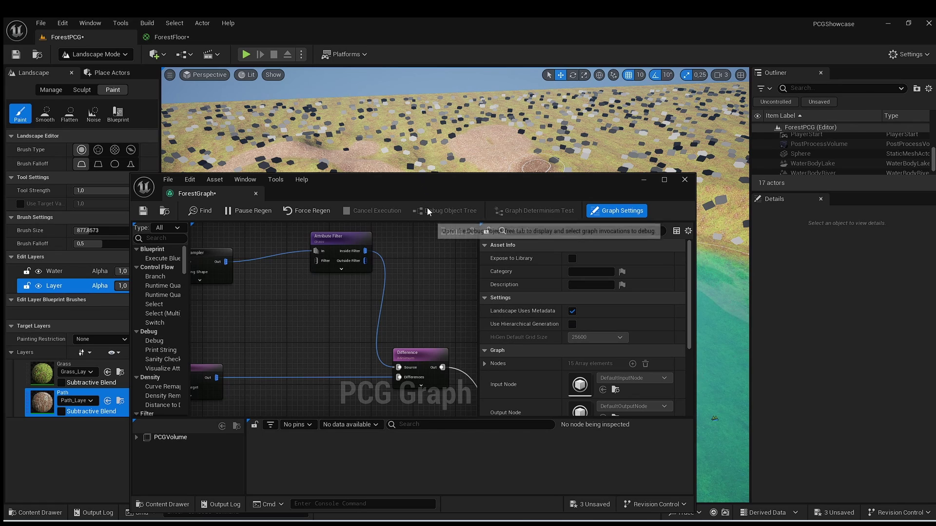
- Lower the ForestGraph window and check the debug points around the painted paths in the level
{"action": "left_click_drag", "start_coordinate": [434, 188], "coordinate": [443, 254]}
{"action": "right_click_drag", "start_coordinate": [453, 219], "coordinate": [441, 185]}
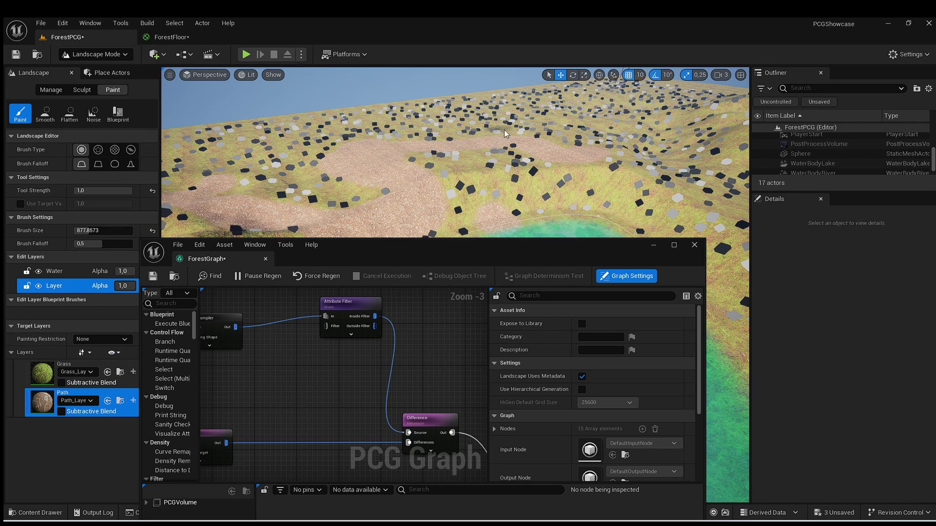
{"action": "right_click_drag", "start_coordinate": [504, 130], "coordinate": [482, 122]}
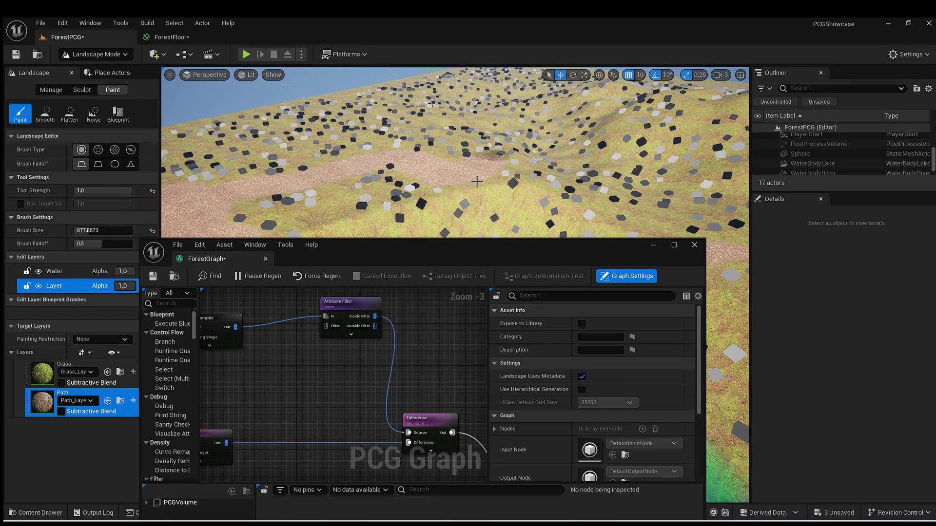
- Move the Attribute Filter closer to the Surface Sampler and connect Transform Points' Out to the Static Mesh Spawner's In
{"action": "left_click_drag", "start_coordinate": [341, 302], "coordinate": [312, 316]}
{"action": "right_click_drag", "start_coordinate": [283, 401], "coordinate": [317, 376]}
{"action": "scroll", "coordinate": [242, 391], "scroll_direction": "down", "scroll_amount": 3}
{"action": "scroll", "coordinate": [318, 376], "scroll_direction": "up", "scroll_amount": 4}
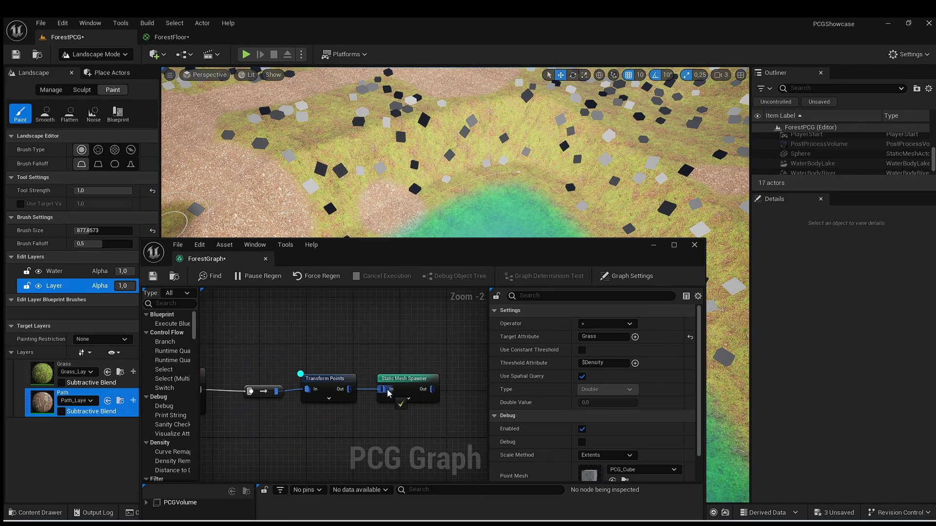
{"action": "left_click_drag", "start_coordinate": [389, 394], "coordinate": [388, 394]}
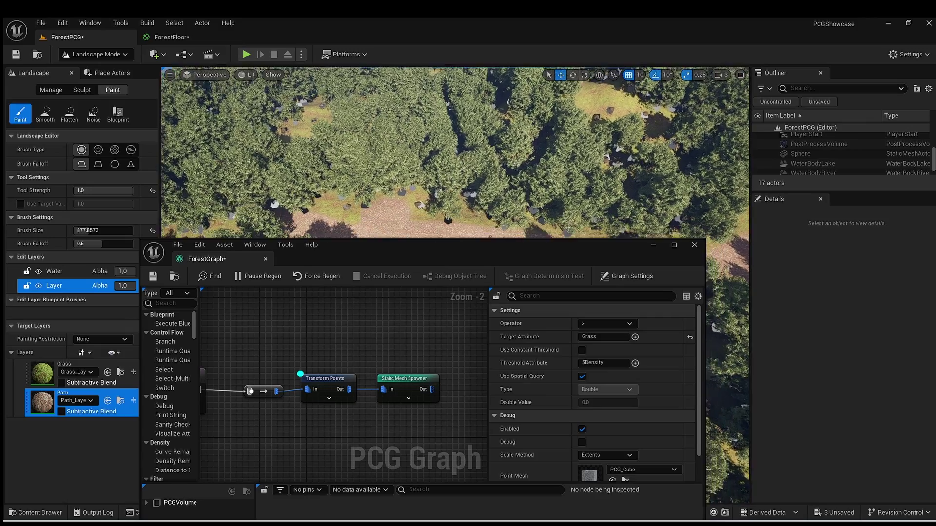
- Examine the Attribute Filter's outputs, the Difference node's settings and the spawned trees around the paths
{"action": "scroll", "coordinate": [363, 410], "scroll_direction": "down", "scroll_amount": 4}
{"action": "scroll", "coordinate": [317, 415], "scroll_direction": "up", "scroll_amount": 4}
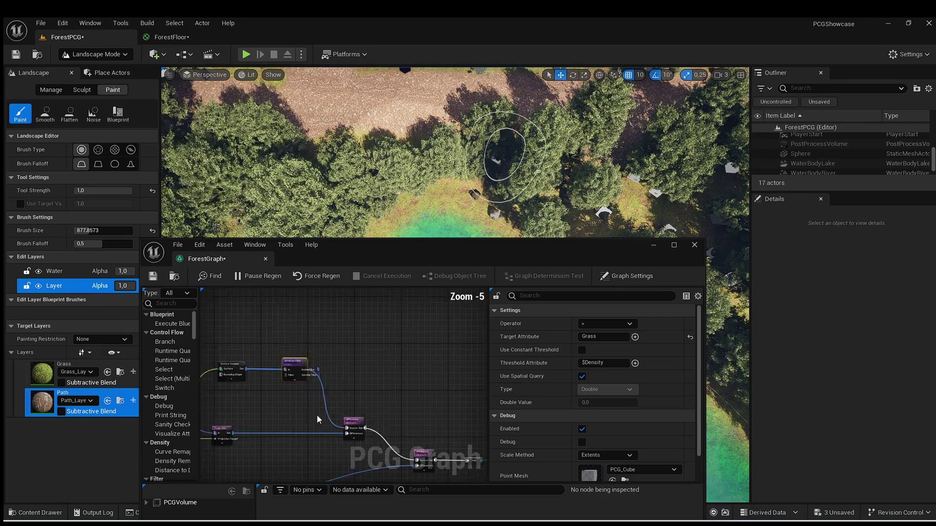
{"action": "scroll", "coordinate": [293, 417], "scroll_direction": "up", "scroll_amount": 2}
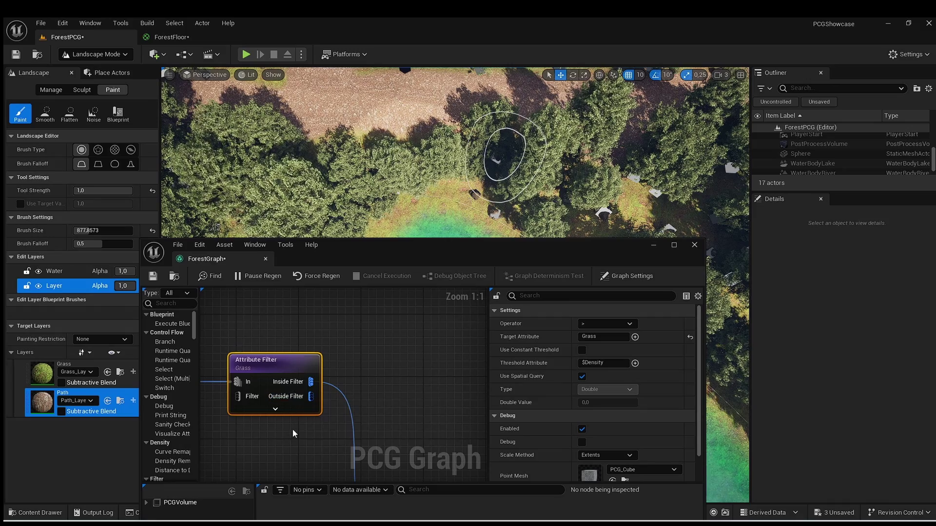
{"action": "right_click_drag", "start_coordinate": [309, 429], "coordinate": [309, 392]}
{"action": "scroll", "coordinate": [296, 423], "scroll_direction": "down", "scroll_amount": 2}
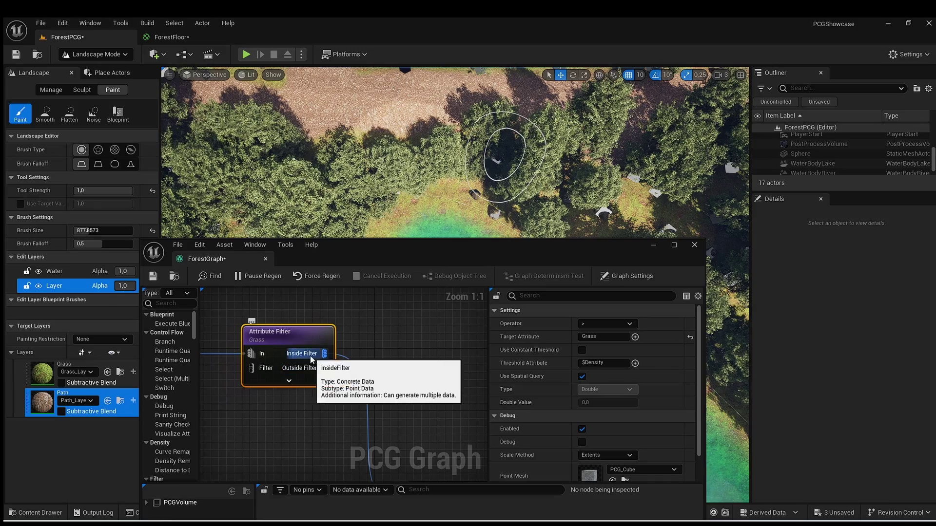
{"action": "scroll", "coordinate": [328, 368], "scroll_direction": "down", "scroll_amount": 2}
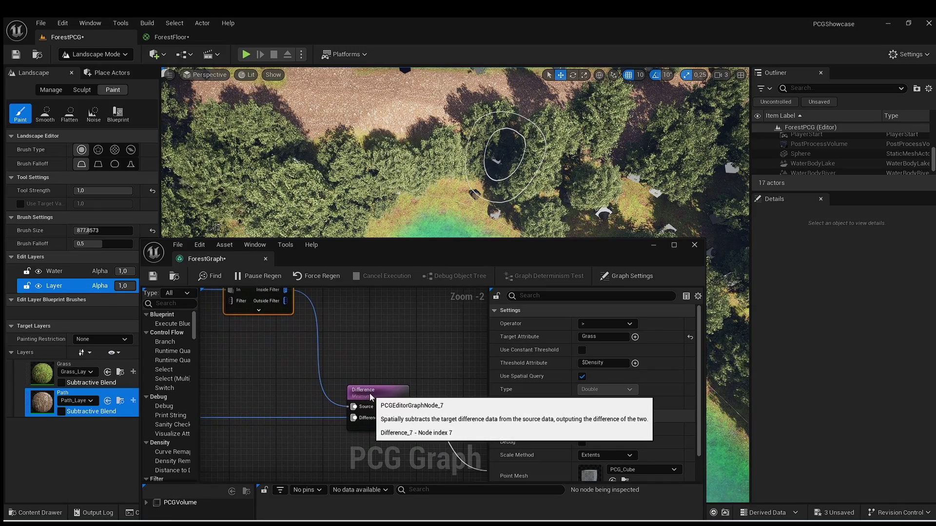
{"action": "left_click", "coordinate": [358, 412]}
{"action": "right_click_drag", "start_coordinate": [344, 423], "coordinate": [244, 375]}
{"action": "scroll", "coordinate": [331, 408], "scroll_direction": "down", "scroll_amount": 2}
{"action": "right_click_drag", "start_coordinate": [389, 416], "coordinate": [318, 410]}
{"action": "right_click_drag", "start_coordinate": [350, 349], "coordinate": [408, 427]}
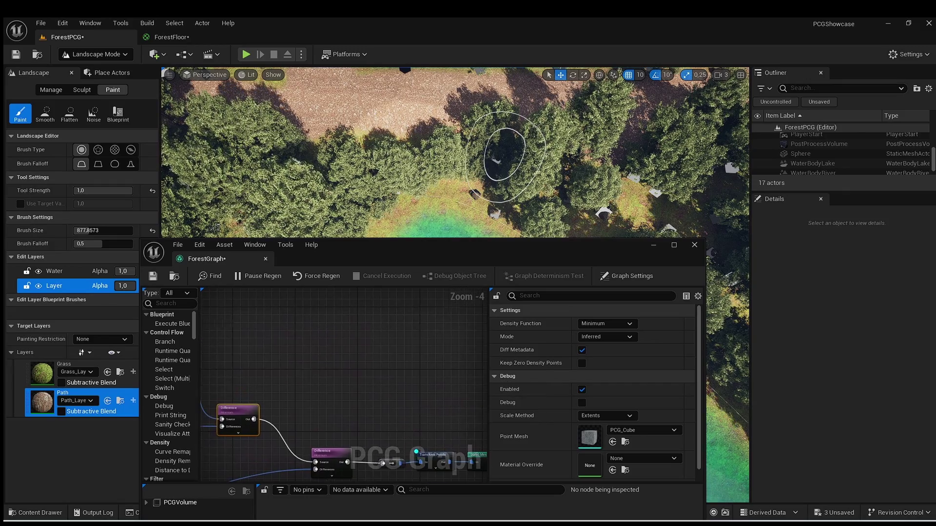
{"action": "right_click_drag", "start_coordinate": [283, 355], "coordinate": [421, 399]}
{"action": "scroll", "coordinate": [332, 400], "scroll_direction": "up", "scroll_amount": 2}
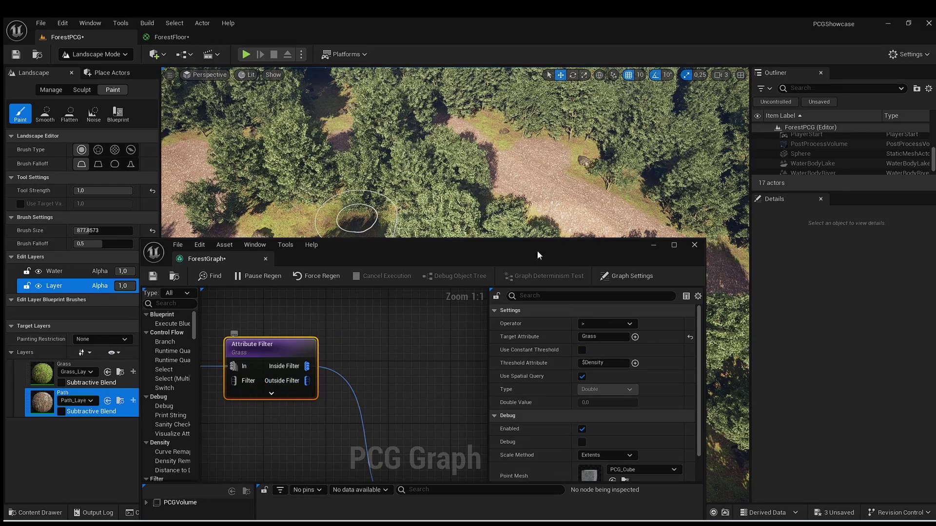
{"action": "right_click_drag", "start_coordinate": [561, 185], "coordinate": [585, 187]}
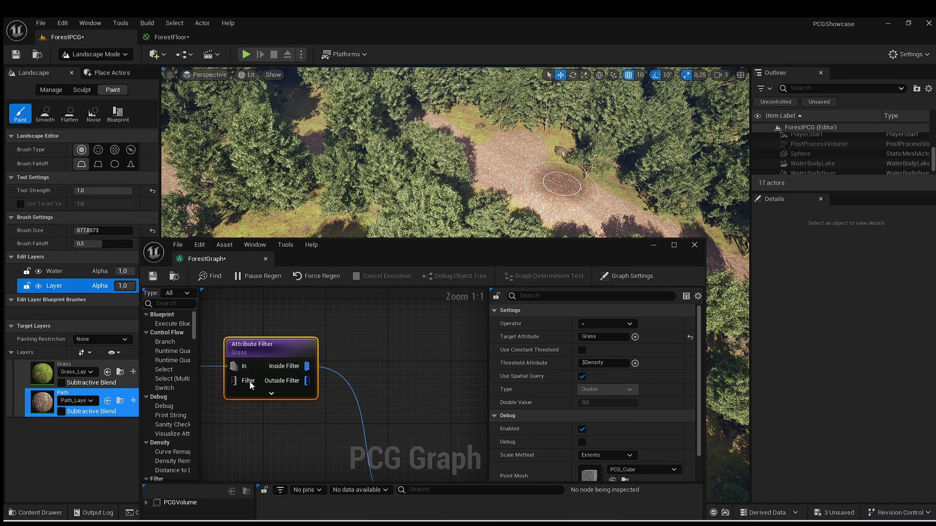
- Add a Surface Sampler node fed by the Attribute Filter's Outside Filter output
{"action": "right_click_drag", "start_coordinate": [315, 425], "coordinate": [297, 430]}
{"action": "left_click_drag", "start_coordinate": [288, 386], "coordinate": [378, 344]}
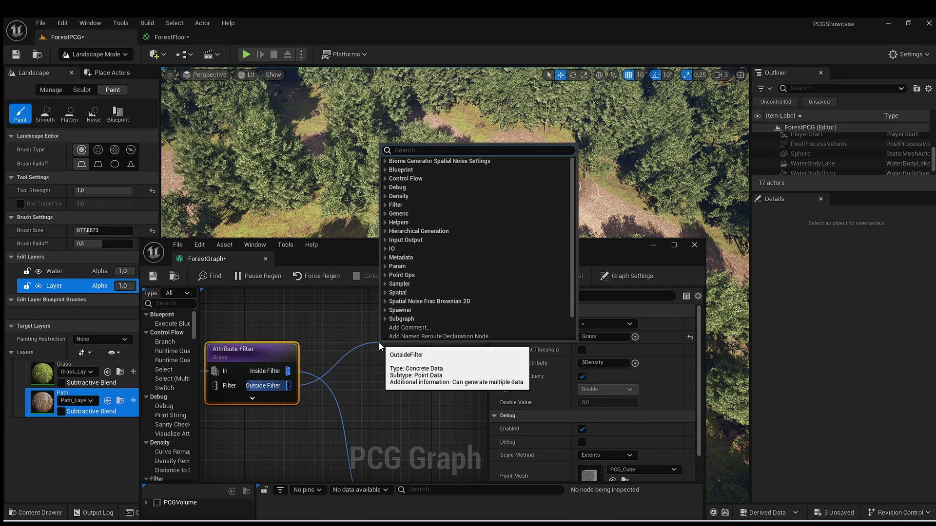
{"action": "type", "text": "surf"}
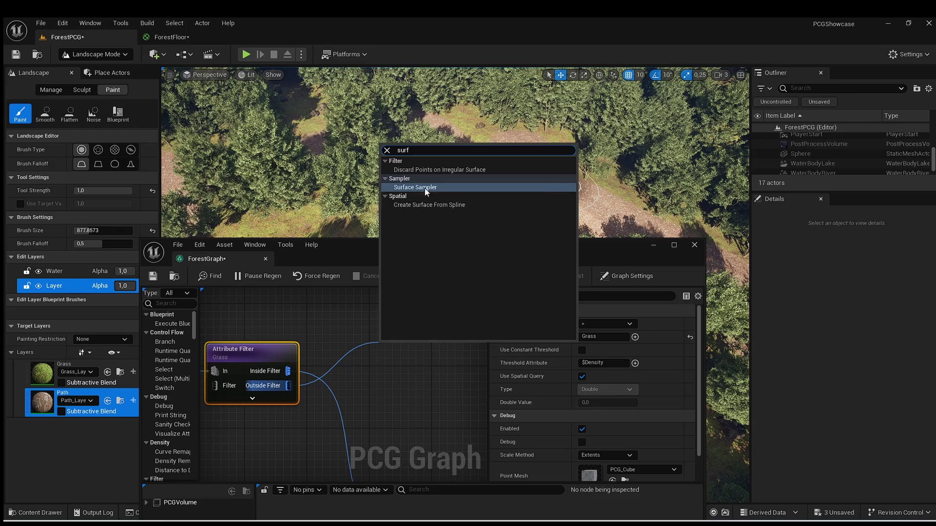
{"action": "left_click", "coordinate": [425, 188]}
{"action": "right_click_drag", "start_coordinate": [364, 332], "coordinate": [299, 314]}
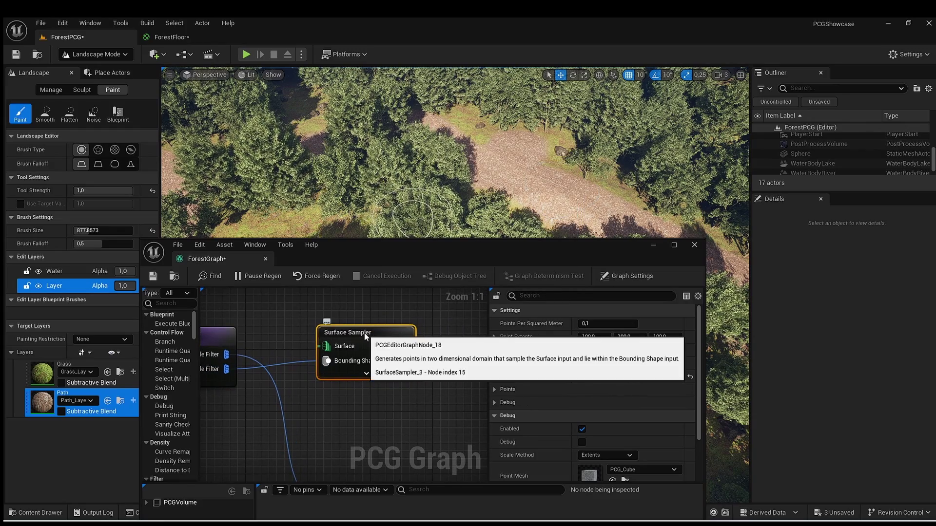
- Turn on debug display for the new Surface Sampler and connect Get Landscape Data's Out to its Surface input
{"action": "scroll", "coordinate": [364, 367], "scroll_direction": "down", "scroll_amount": 4}
{"action": "mouse_move", "coordinate": [333, 390]}
{"action": "right_mouse_down"}
{"action": "mouse_move", "coordinate": [387, 328]}
{"action": "mouse_move", "coordinate": [354, 349]}
{"action": "mouse_move", "coordinate": [343, 381]}
{"action": "right_mouse_up"}
{"action": "right_click_drag", "start_coordinate": [266, 383], "coordinate": [289, 434]}
{"action": "left_click_drag", "start_coordinate": [223, 448], "coordinate": [415, 376]}
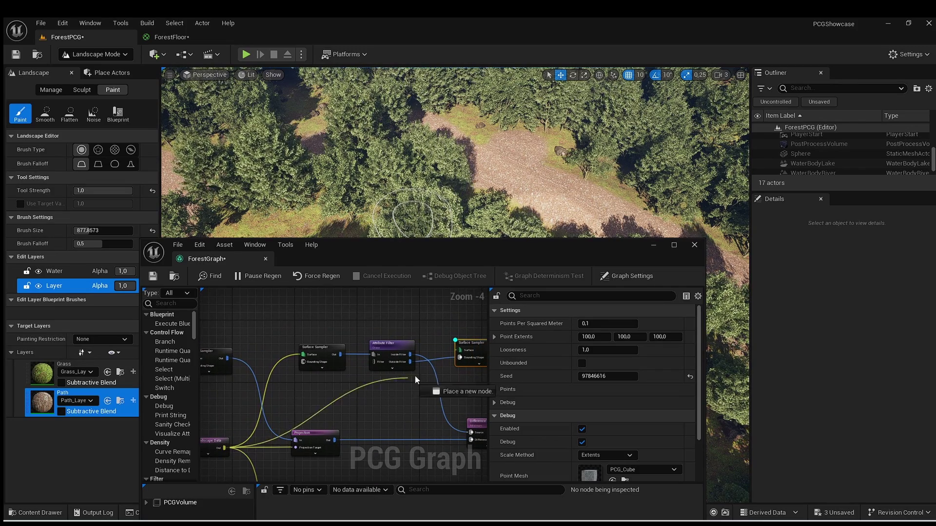
{"action": "left_click_drag", "start_coordinate": [456, 349], "coordinate": [456, 349]}
- Inspect the new Surface Sampler's debug points along the painted path in the level
{"action": "right_click_drag", "start_coordinate": [434, 362], "coordinate": [231, 337]}
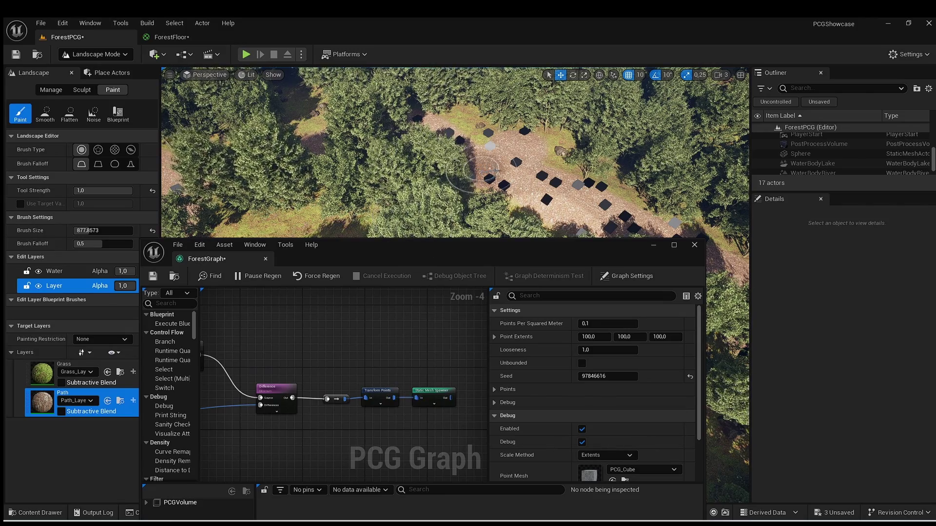
{"action": "right_click_drag", "start_coordinate": [424, 181], "coordinate": [534, 190]}
{"action": "key", "text": "w"}
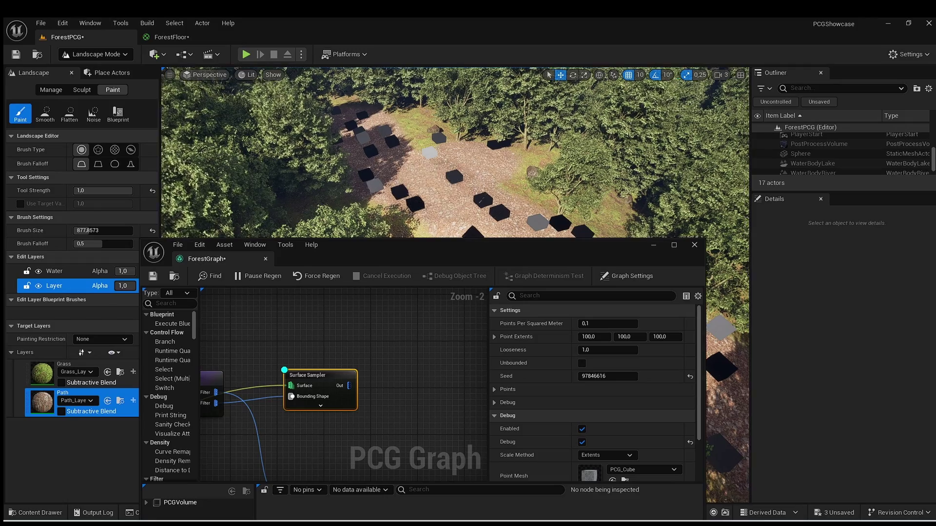
{"action": "right_click_drag", "start_coordinate": [362, 352], "coordinate": [340, 363]}
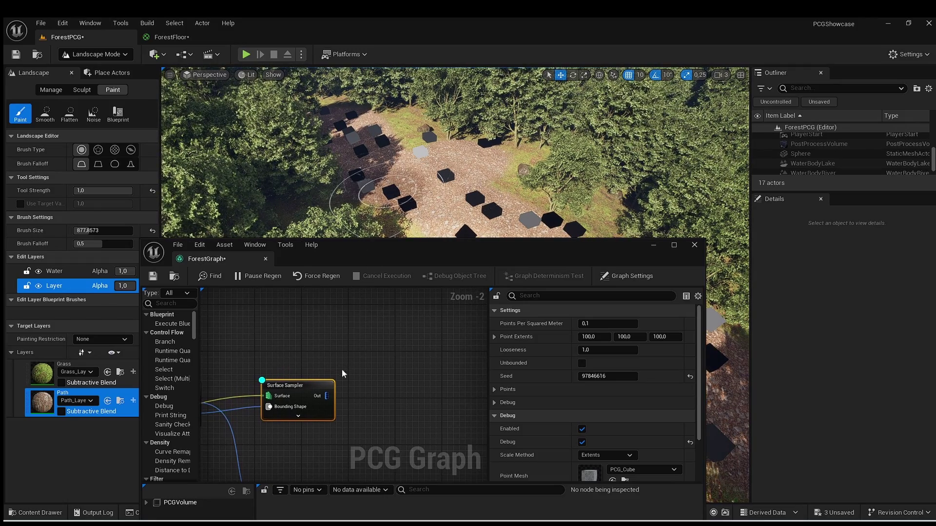
{"action": "right_click_drag", "start_coordinate": [390, 195], "coordinate": [390, 217]}
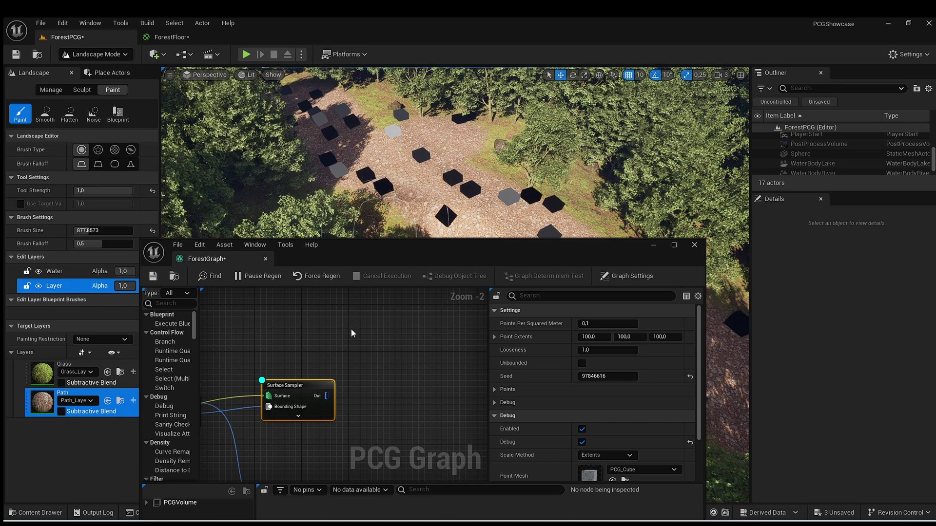
- Add a Transform Points node fed by the path Surface Sampler's Out, with its maximum Z rotation set to 360°
{"action": "left_click_drag", "start_coordinate": [327, 396], "coordinate": [378, 392]}
{"action": "type", "text": "rt"}
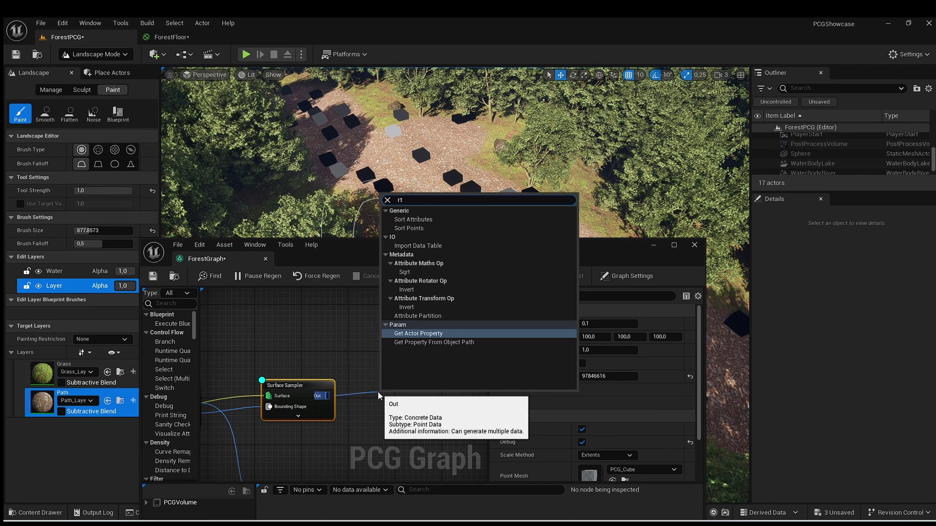
{"action": "key", "text": "BackSpace"}
{"action": "key", "text": "BackSpace"}
{"action": "type", "text": "trans"}
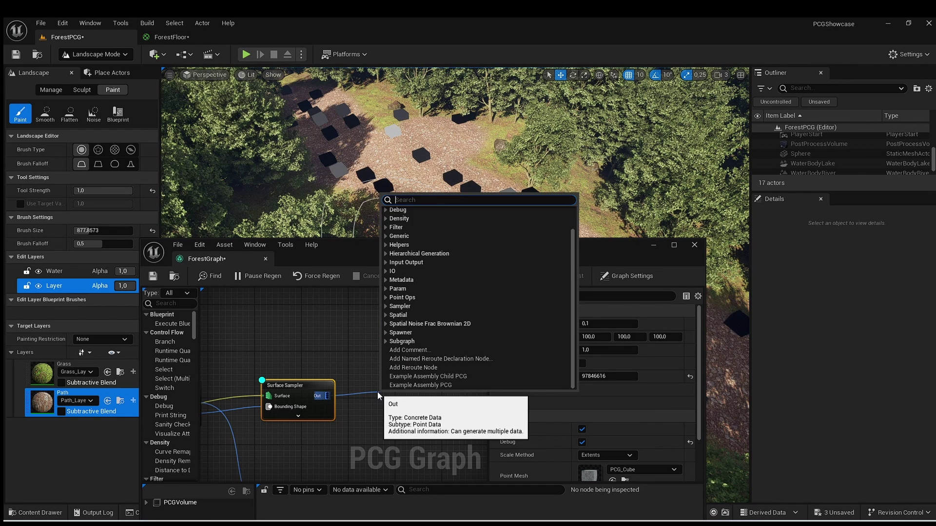
{"action": "type", "text": "form"}
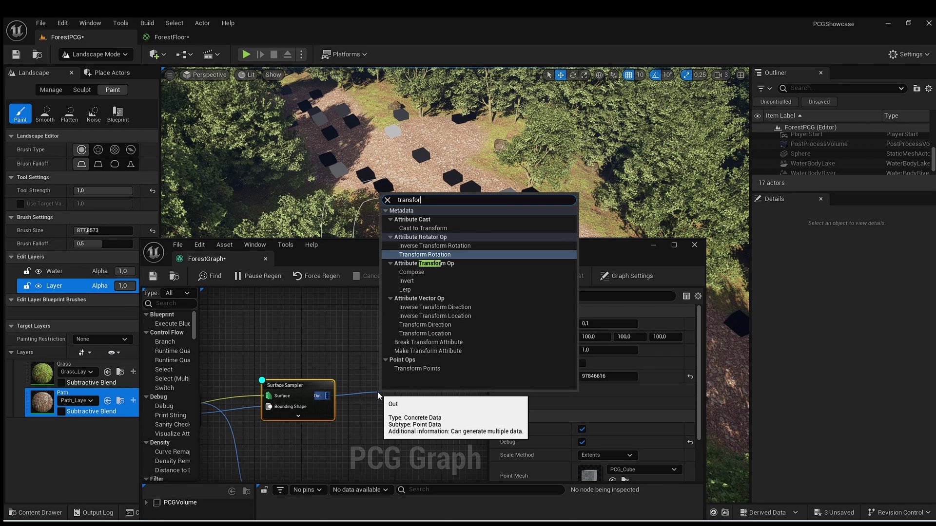
{"action": "left_click", "coordinate": [408, 370]}
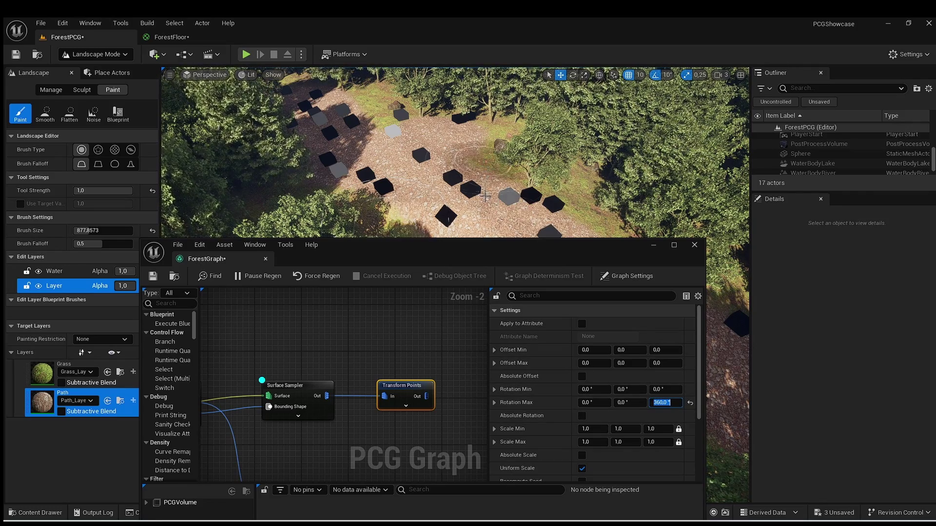
- Turn on debug display for the new Transform Points node and turn it off for the path Surface Sampler
{"action": "left_click", "coordinate": [410, 389]}
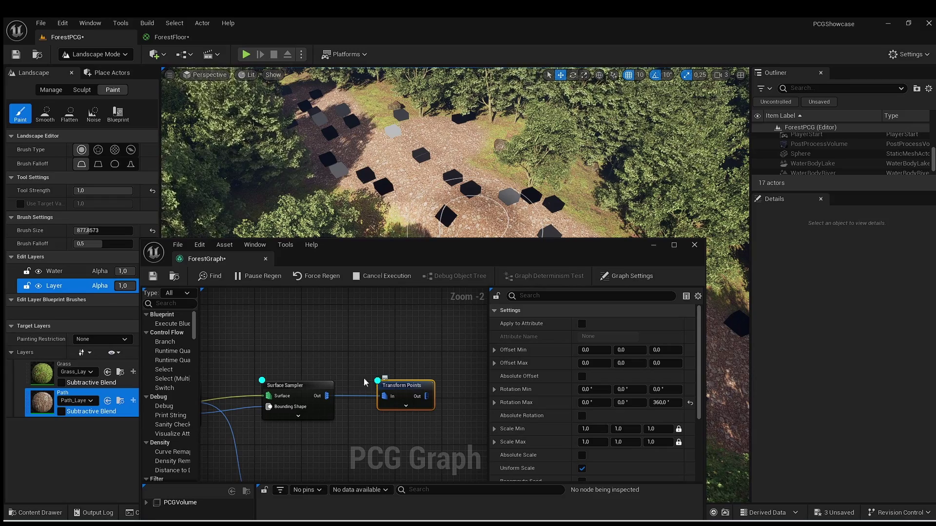
{"action": "left_click", "coordinate": [306, 395]}
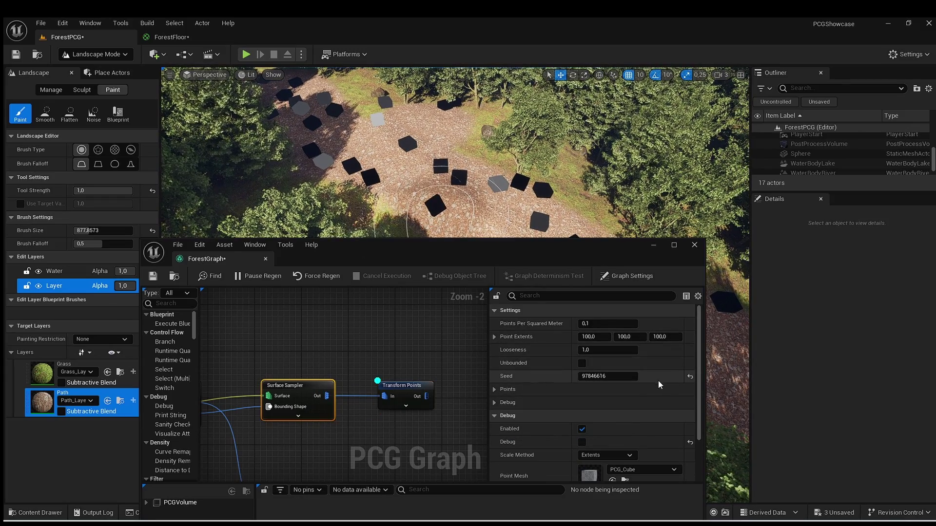
{"action": "right_click_drag", "start_coordinate": [428, 180], "coordinate": [413, 230]}
- Set the path Transform Points node's Scale Min to 0.8 and Scale Max to 2.0 on all axes
{"action": "left_click", "coordinate": [395, 394]}
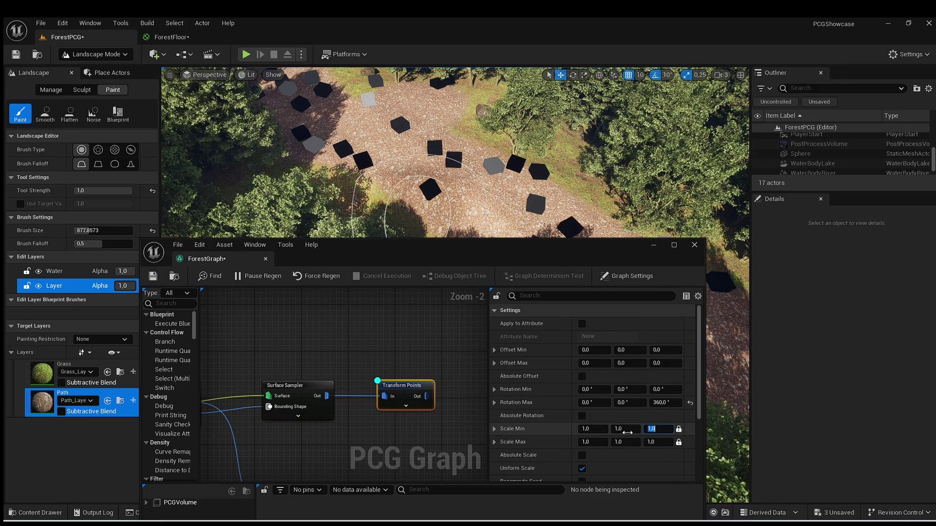
{"action": "left_click", "coordinate": [595, 431]}
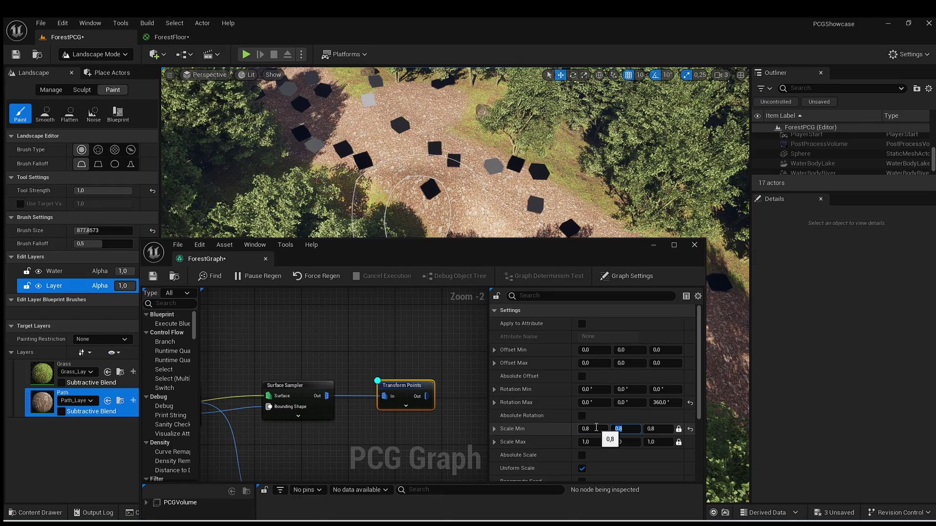
{"action": "left_click", "coordinate": [585, 442]}
{"action": "type", "text": "2"}
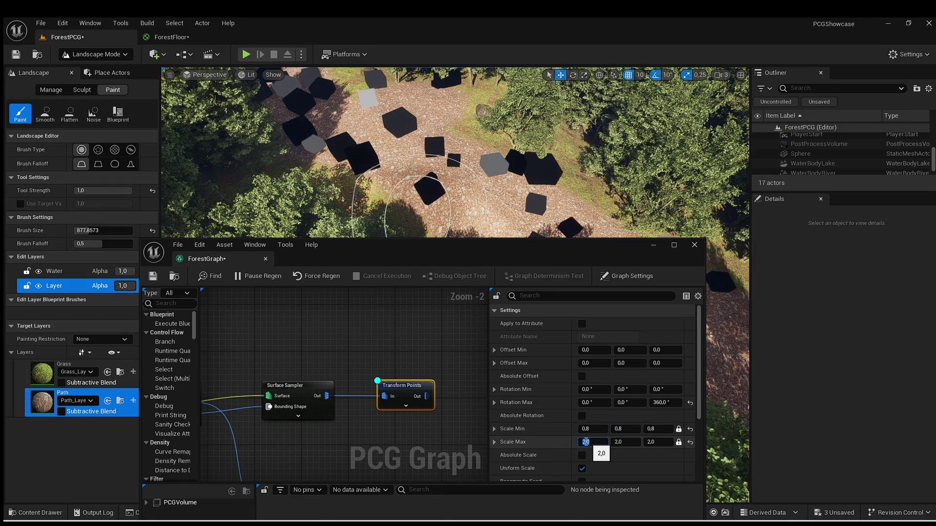
{"action": "key", "text": "Return"}
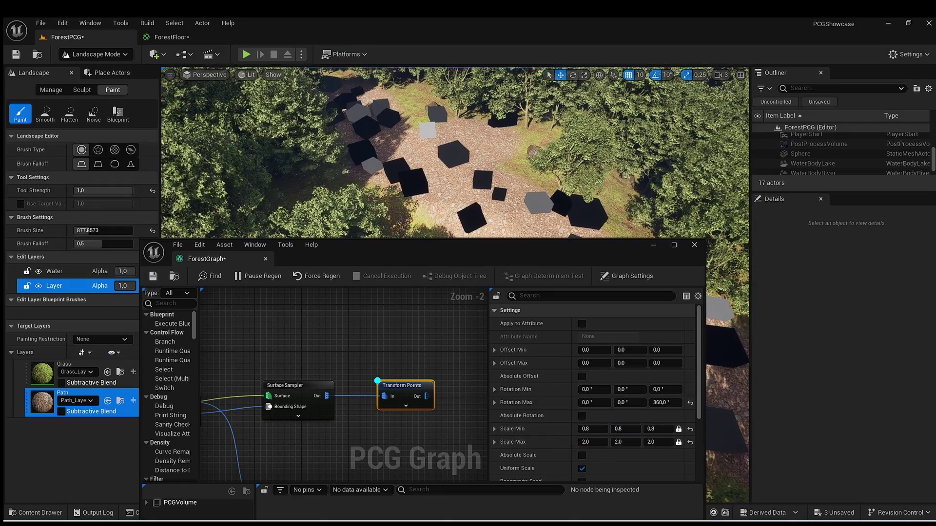
{"action": "right_click_drag", "start_coordinate": [455, 152], "coordinate": [204, 77]}
- Examine the settings of the existing Static Mesh Spawner in the other branch of the graph
{"action": "right_click_drag", "start_coordinate": [375, 369], "coordinate": [339, 430]}
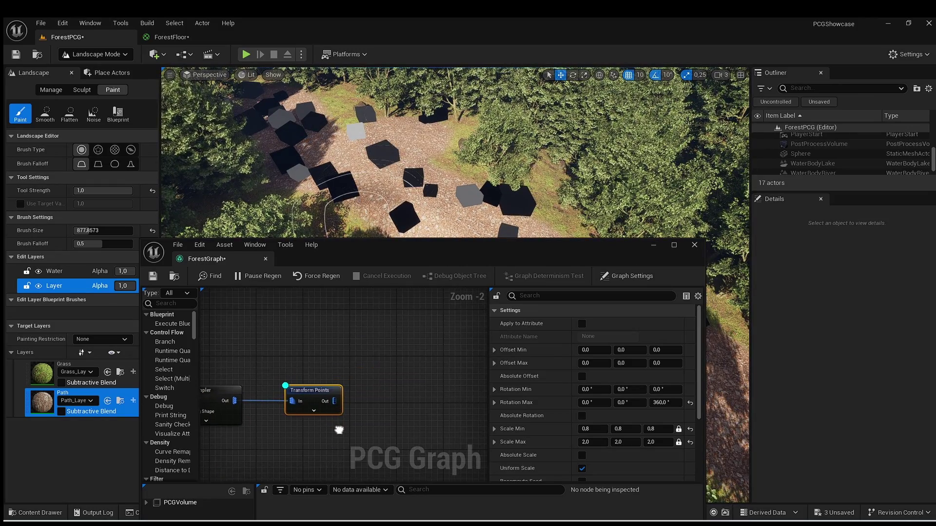
{"action": "left_click_drag", "start_coordinate": [334, 401], "coordinate": [380, 400]}
{"action": "left_click", "coordinate": [373, 418]}
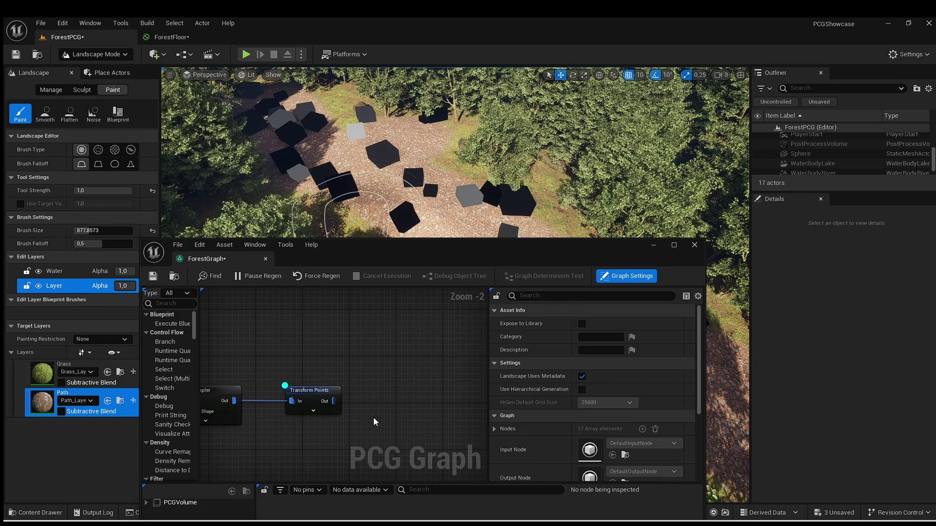
{"action": "scroll", "coordinate": [375, 408], "scroll_direction": "down", "scroll_amount": 3}
{"action": "right_click_drag", "start_coordinate": [376, 405], "coordinate": [282, 303]}
{"action": "scroll", "coordinate": [391, 396], "scroll_direction": "up", "scroll_amount": 4}
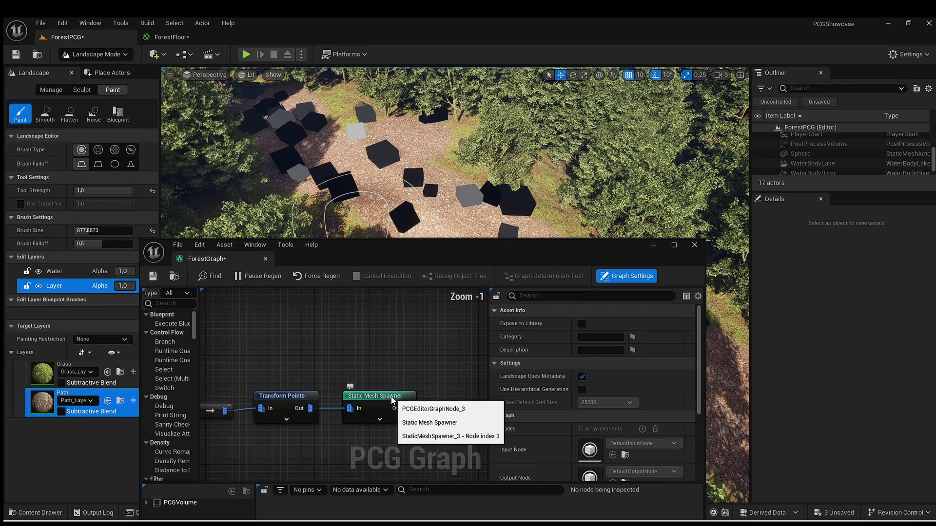
{"action": "scroll", "coordinate": [391, 397], "scroll_direction": "down", "scroll_amount": 1}
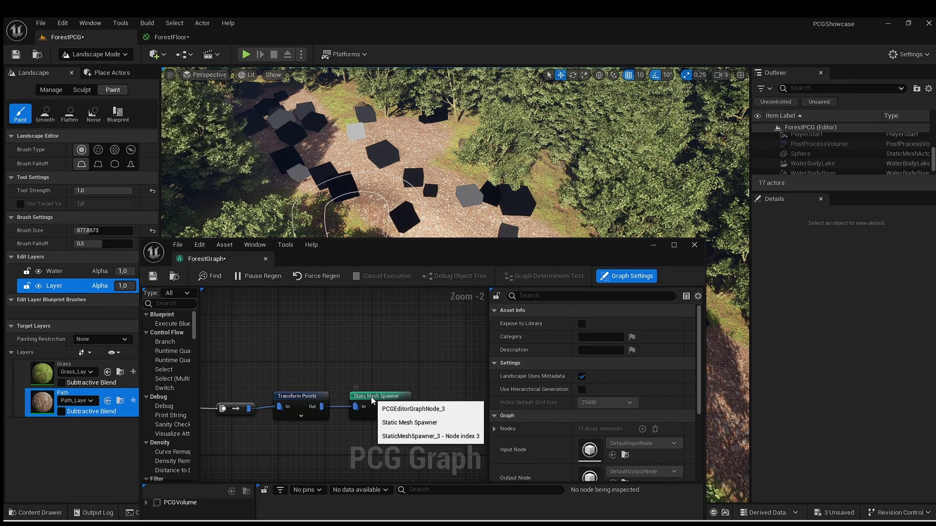
{"action": "left_click", "coordinate": [370, 397]}
{"action": "right_click_drag", "start_coordinate": [361, 357], "coordinate": [434, 402]}
{"action": "right_click_drag", "start_coordinate": [305, 342], "coordinate": [385, 416]}
{"action": "right_click_drag", "start_coordinate": [288, 356], "coordinate": [301, 383]}
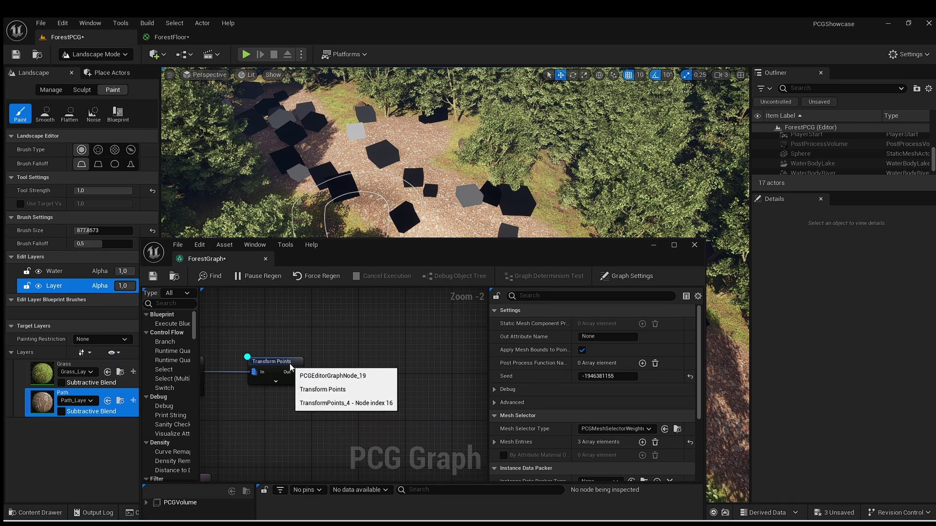
- Add a Static Mesh Spawner node fed by the path Transform Points node's Out
{"action": "left_click_drag", "start_coordinate": [296, 372], "coordinate": [348, 372]}
{"action": "type", "text": "s"}
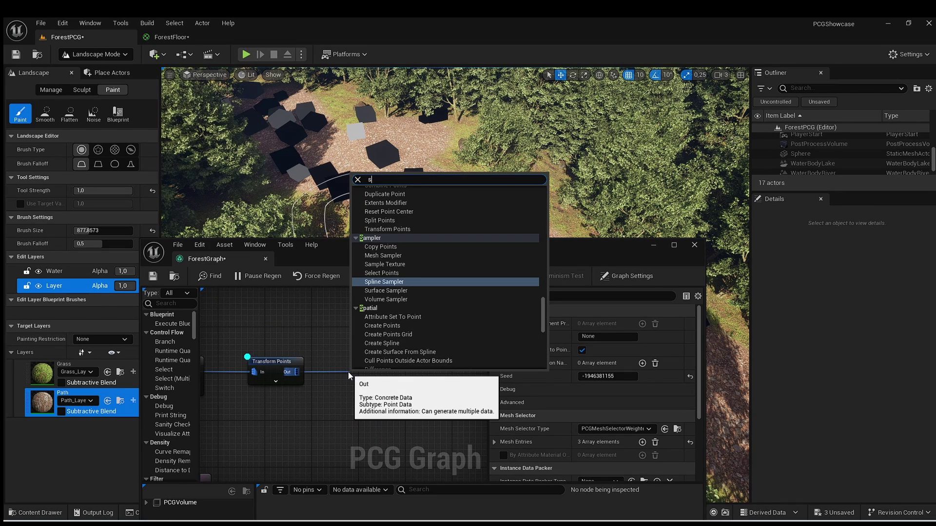
{"action": "type", "text": "tati"}
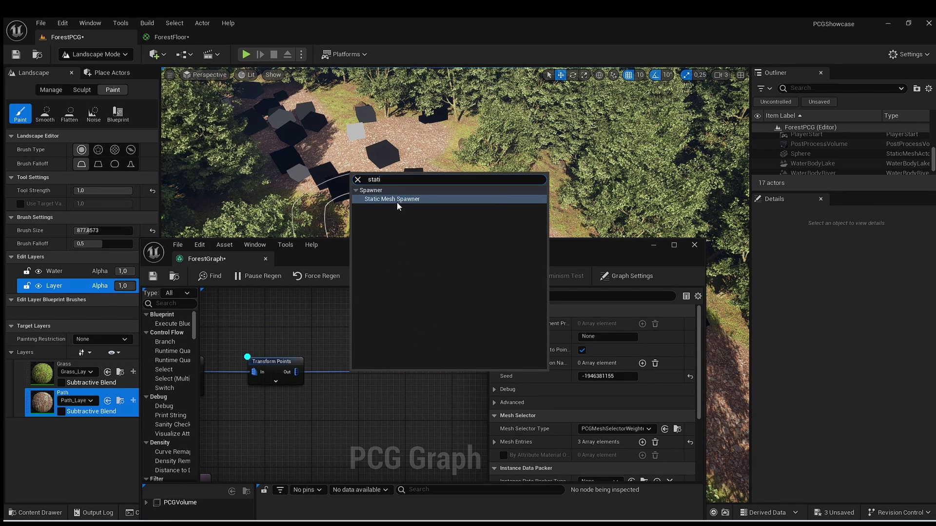
{"action": "left_click", "coordinate": [397, 202]}
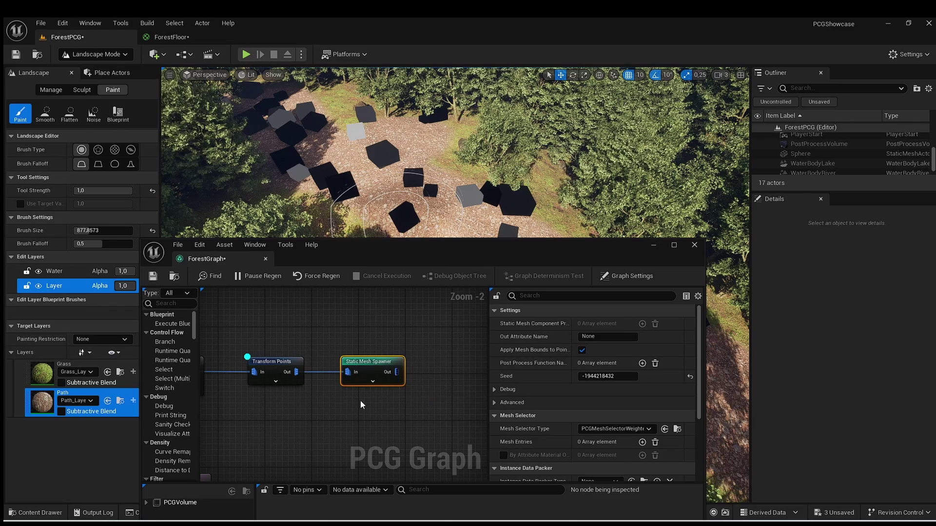
- Add two mesh entries to the new Static Mesh Spawner
{"action": "scroll", "coordinate": [360, 401], "scroll_direction": "up", "scroll_amount": 2}
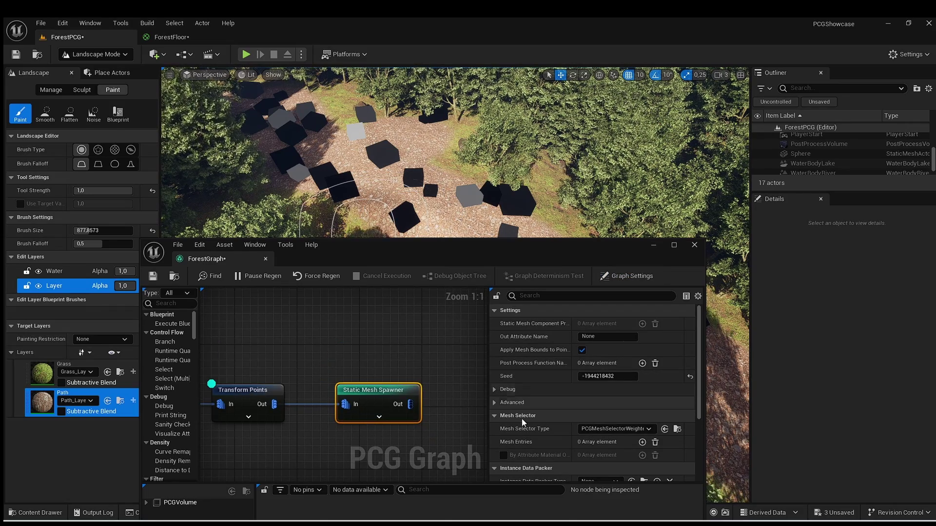
{"action": "scroll", "coordinate": [524, 425], "scroll_direction": "down", "scroll_amount": 1}
{"action": "left_click", "coordinate": [642, 411]}
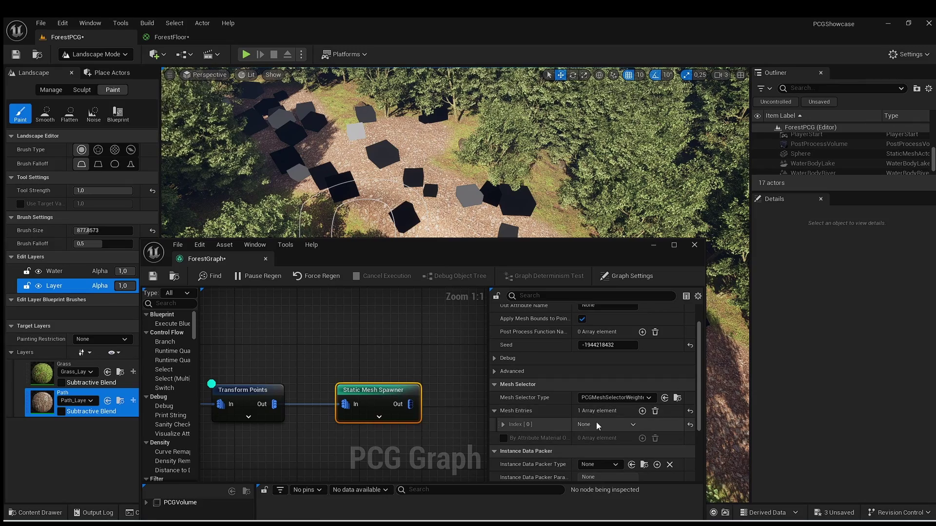
{"action": "left_click", "coordinate": [642, 412]}
{"action": "scroll", "coordinate": [507, 392], "scroll_direction": "down", "scroll_amount": 1}
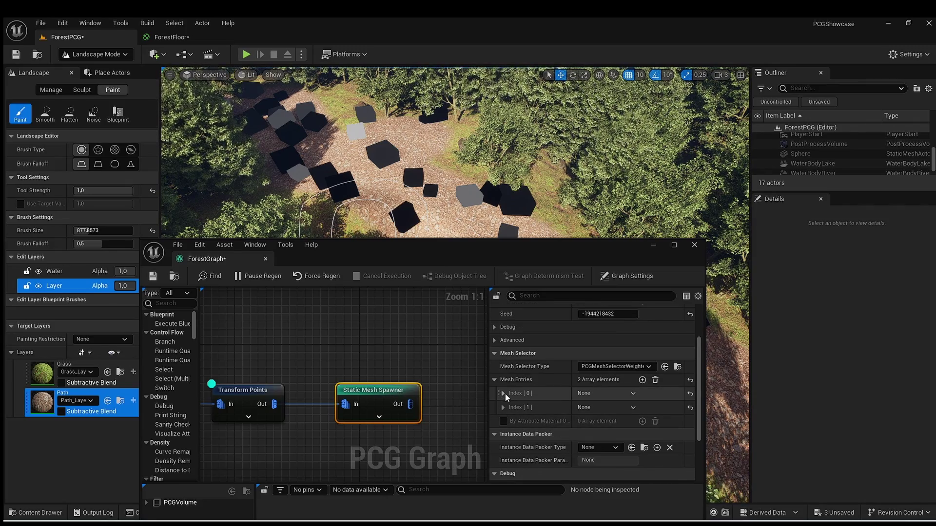
{"action": "left_click", "coordinate": [504, 394]}
{"action": "scroll", "coordinate": [528, 399], "scroll_direction": "down", "scroll_amount": 1}
{"action": "left_click", "coordinate": [510, 377]}
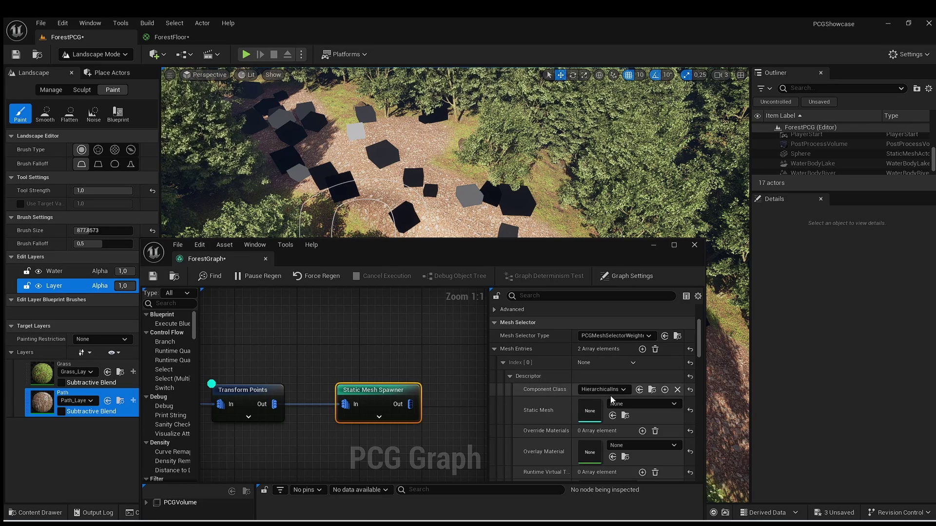
{"action": "left_click", "coordinate": [619, 404]}
{"action": "type", "text": "rock"}
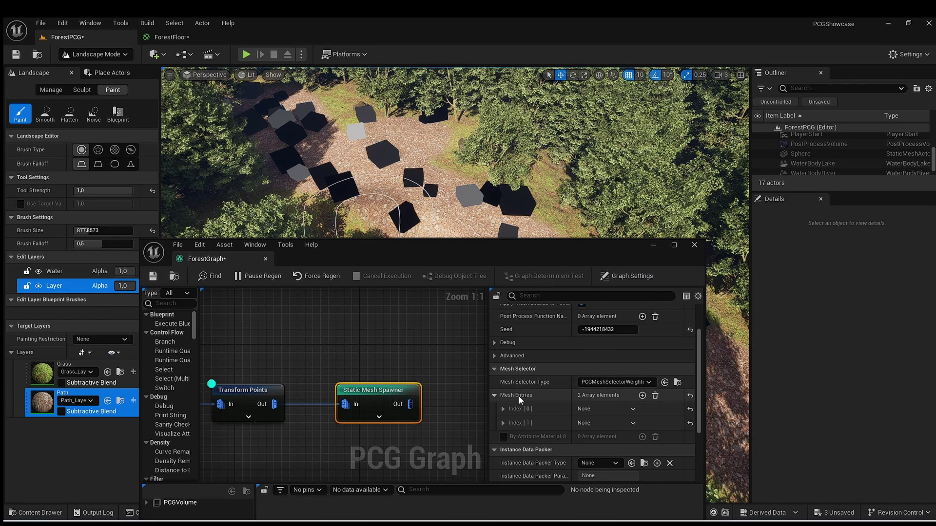
{"action": "left_click", "coordinate": [484, 407]}
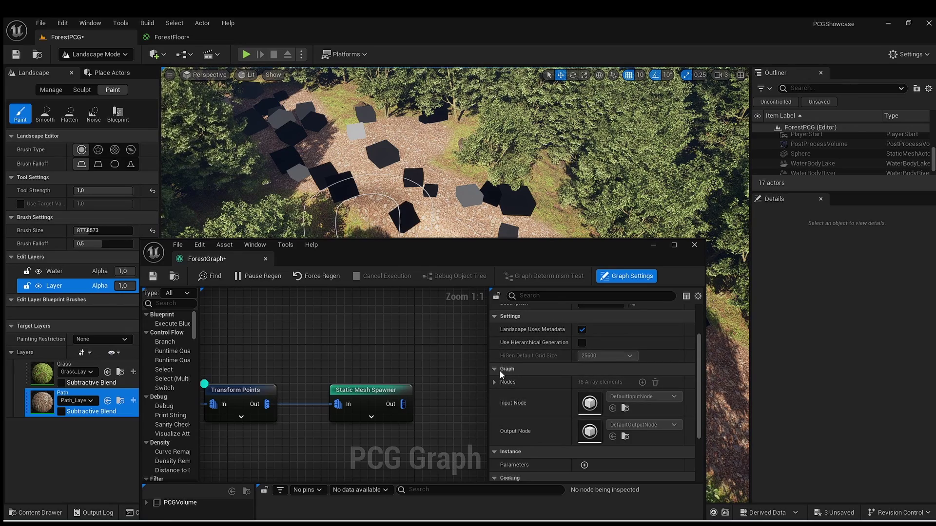
{"action": "scroll", "coordinate": [499, 371], "scroll_direction": "up", "scroll_amount": 2}
- Assign the S_Small_Beach_Rock static mesh to the path Static Mesh Spawner's first mesh entry
{"action": "left_click", "coordinate": [365, 393]}
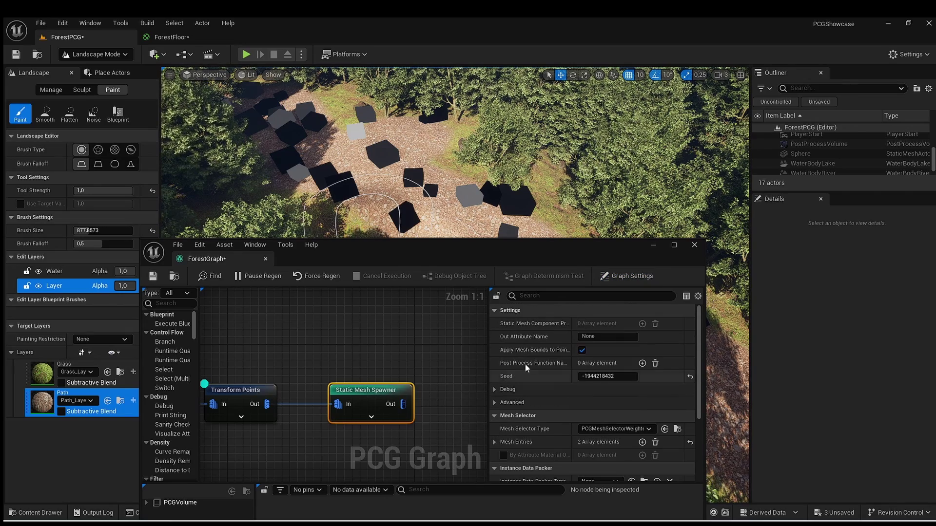
{"action": "scroll", "coordinate": [535, 428], "scroll_direction": "down", "scroll_amount": 2}
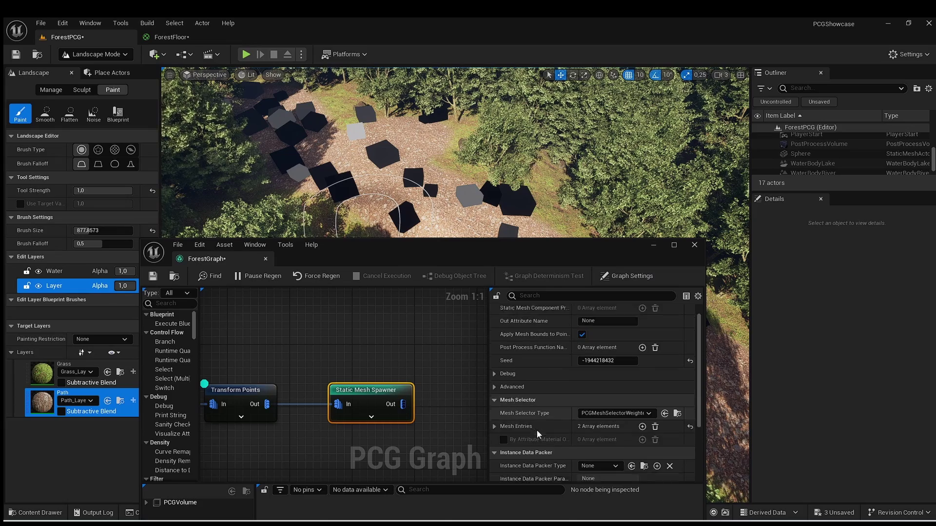
{"action": "left_click", "coordinate": [495, 411]}
{"action": "scroll", "coordinate": [520, 414], "scroll_direction": "down", "scroll_amount": 2}
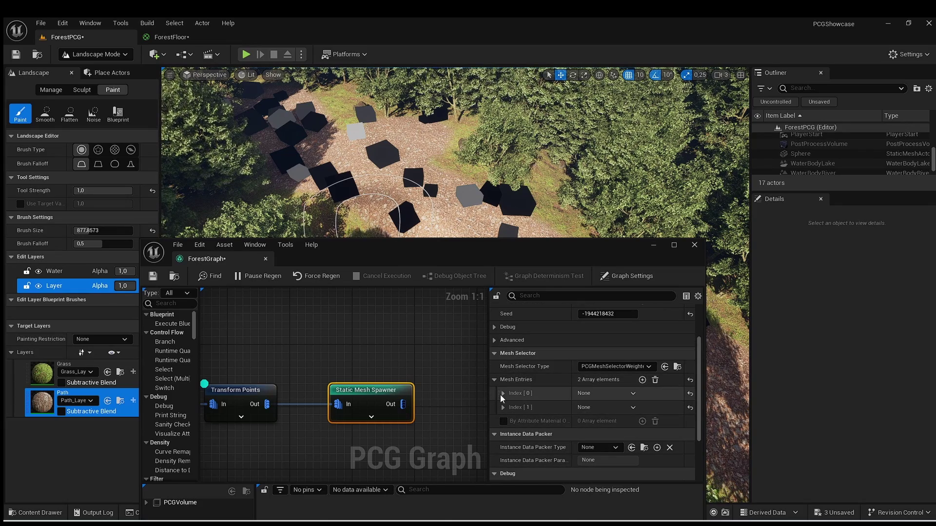
{"action": "scroll", "coordinate": [594, 412], "scroll_direction": "down", "scroll_amount": 4}
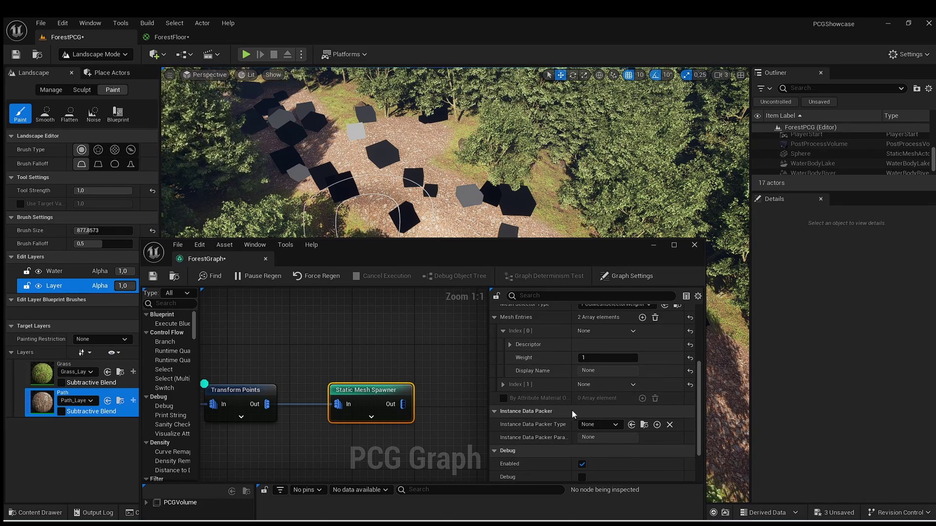
{"action": "left_click", "coordinate": [509, 345]}
{"action": "left_click", "coordinate": [622, 378]}
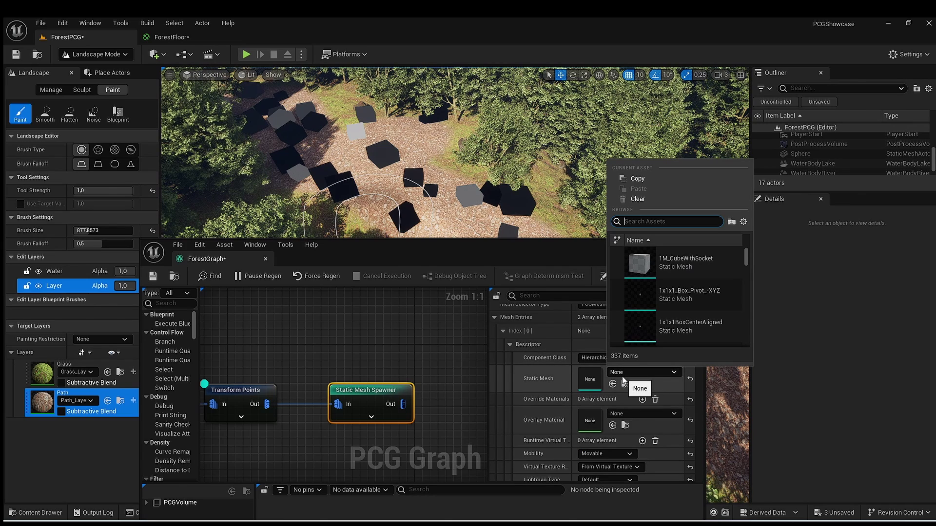
{"action": "type", "text": "rock"}
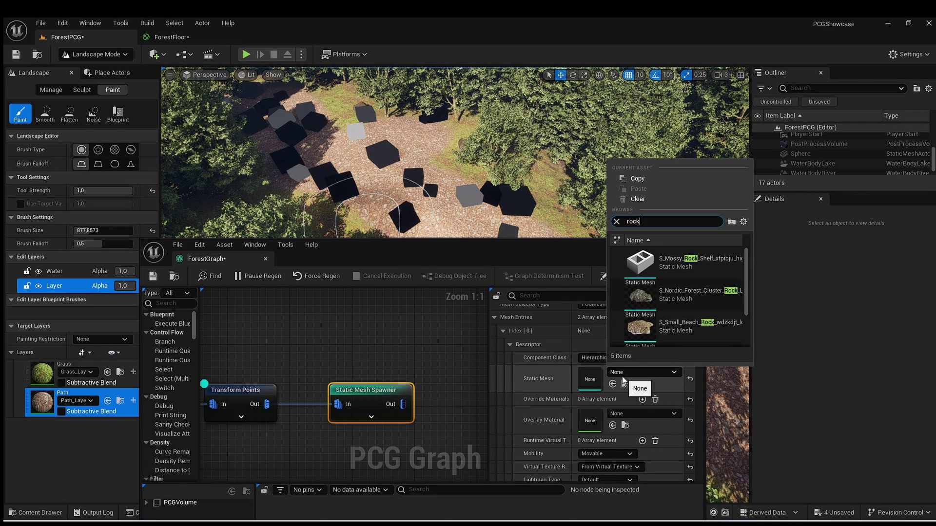
{"action": "left_click", "coordinate": [681, 328]}
- Assign the S_Small_Tundra_Rock static mesh to the second mesh entry and add a third mesh entry
{"action": "left_click", "coordinate": [635, 411]}
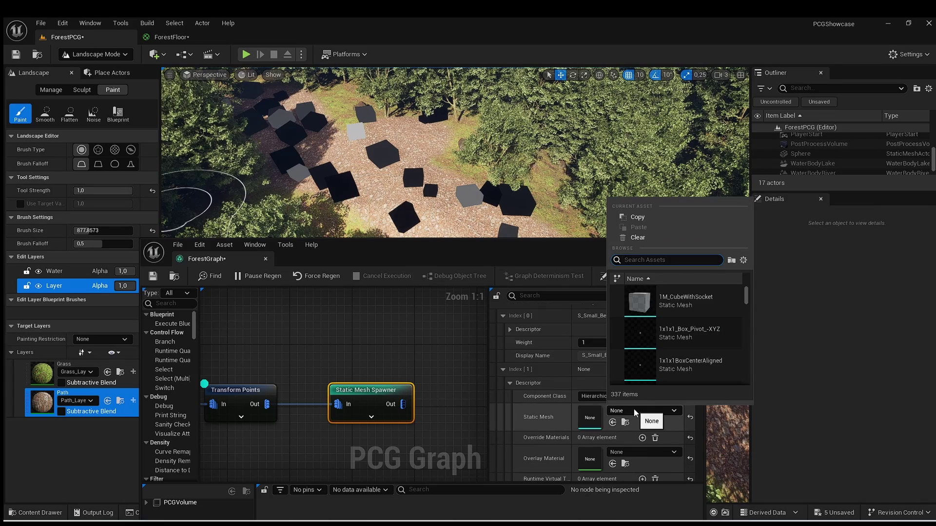
{"action": "type", "text": "small"}
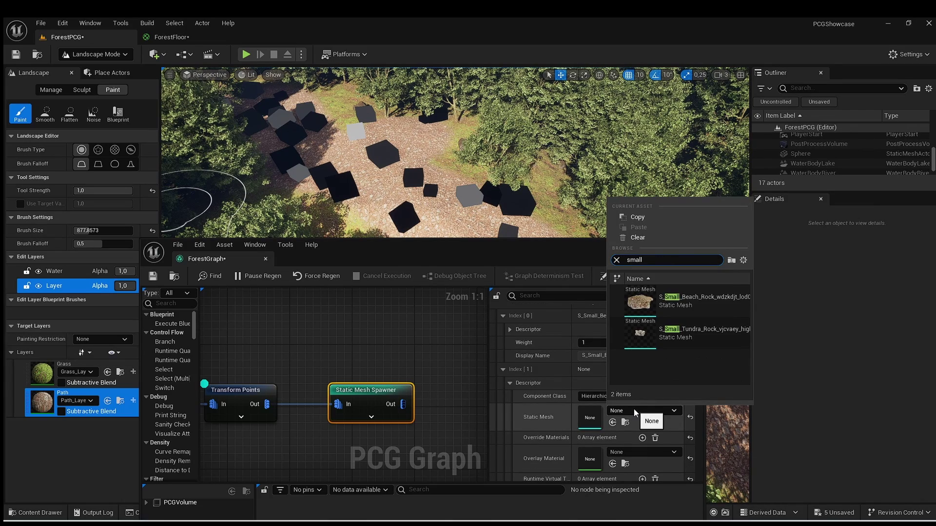
{"action": "left_click", "coordinate": [680, 333]}
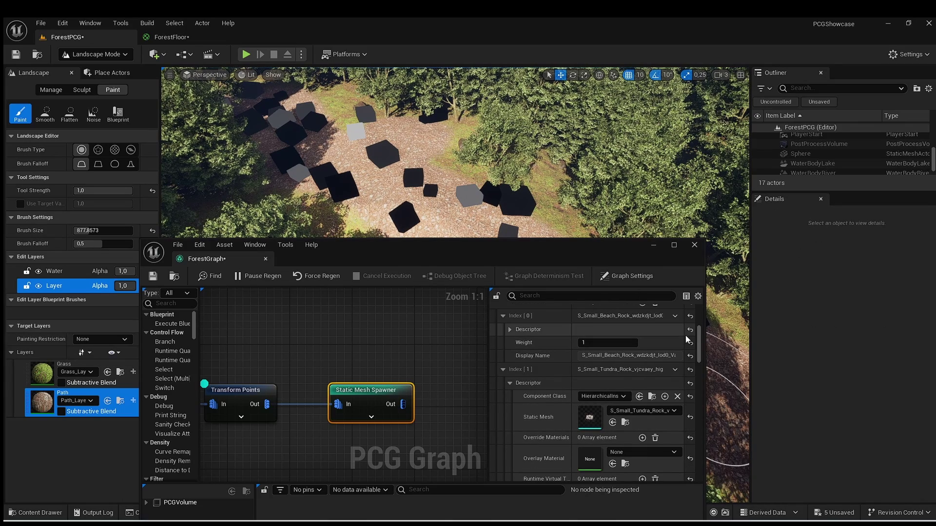
{"action": "left_click", "coordinate": [510, 383]}
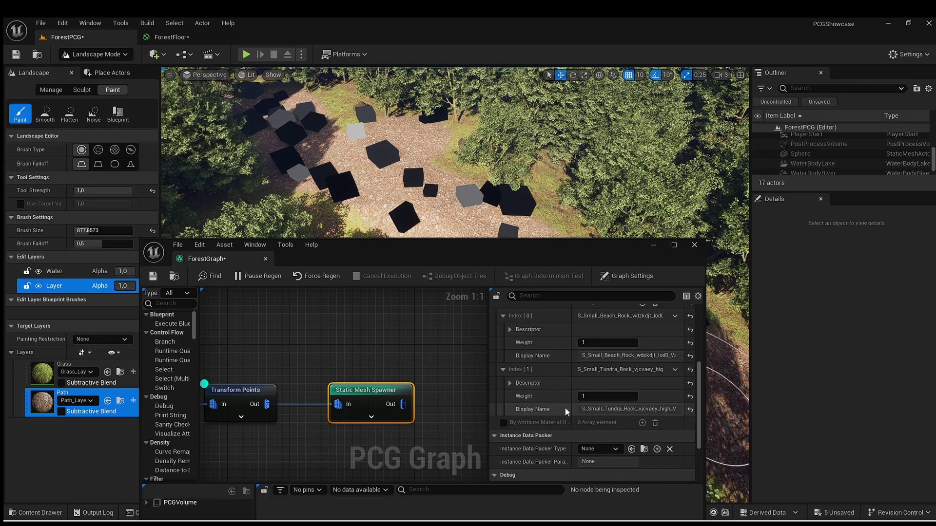
{"action": "scroll", "coordinate": [573, 400], "scroll_direction": "up", "scroll_amount": 2}
{"action": "left_click", "coordinate": [642, 334]}
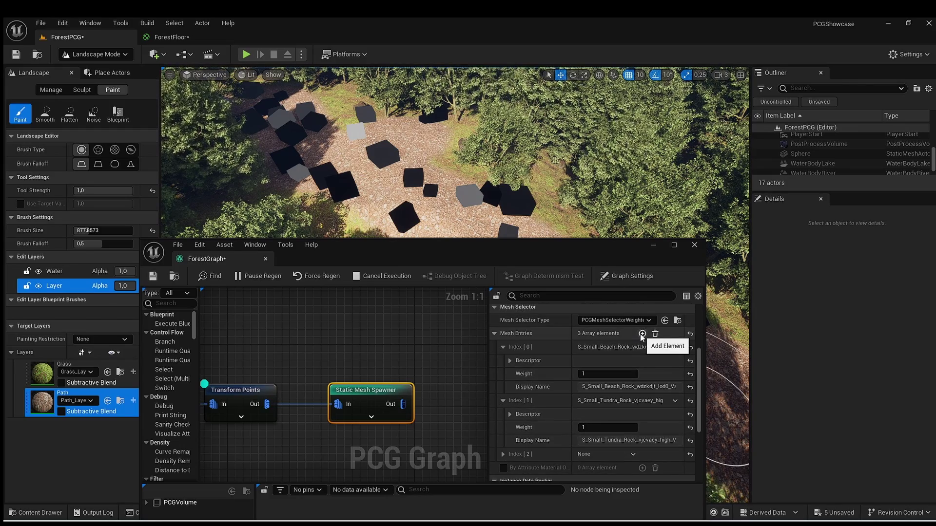
- Assign the S_Cotton_Grass_wlykecdia_0_Var3_lod0 static mesh to the third mesh entry of the path Static Mesh Spawner
{"action": "scroll", "coordinate": [507, 425], "scroll_direction": "down", "scroll_amount": 2}
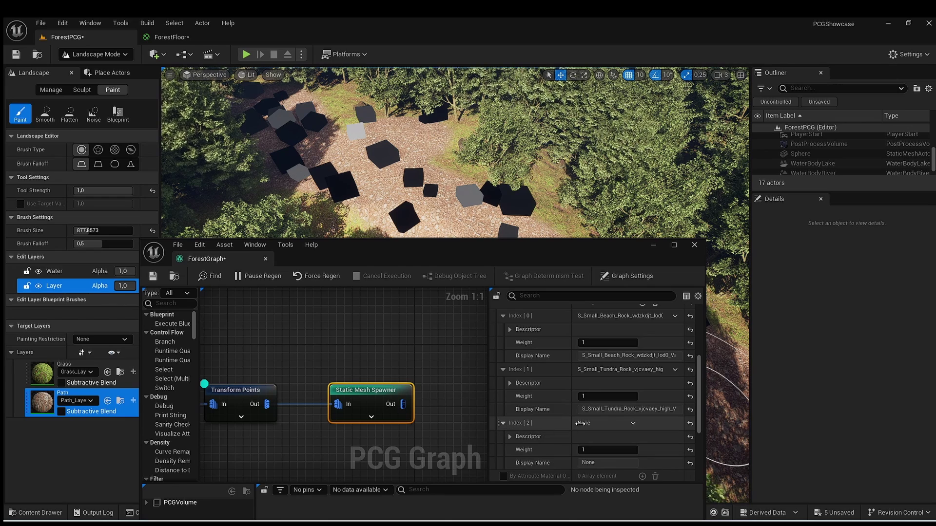
{"action": "left_click", "coordinate": [503, 423]}
{"action": "scroll", "coordinate": [507, 420], "scroll_direction": "down", "scroll_amount": 2}
{"action": "left_click", "coordinate": [510, 405]}
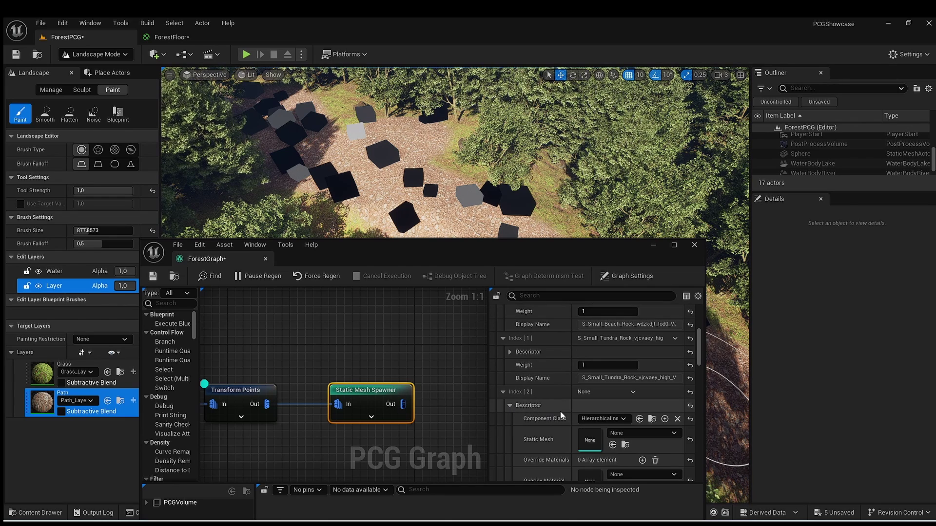
{"action": "left_click", "coordinate": [638, 434]}
{"action": "type", "text": "cot"}
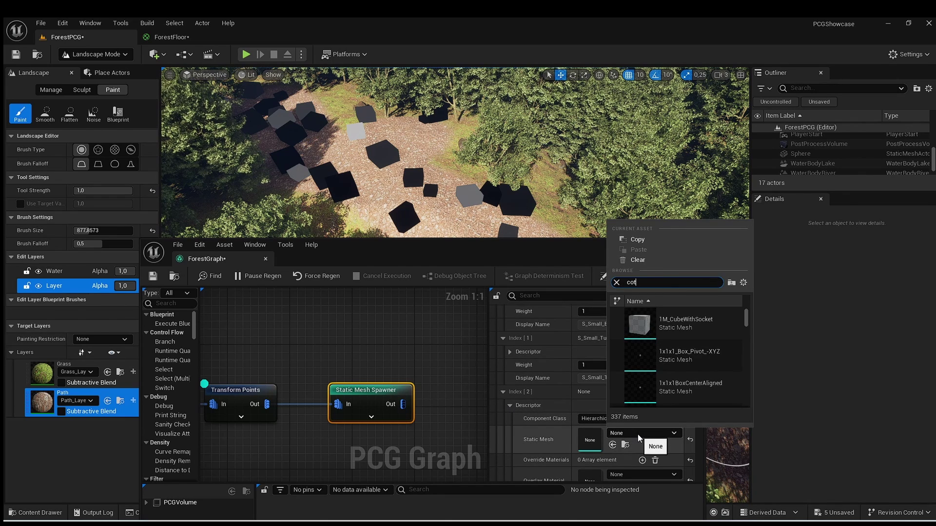
{"action": "type", "text": "ton"}
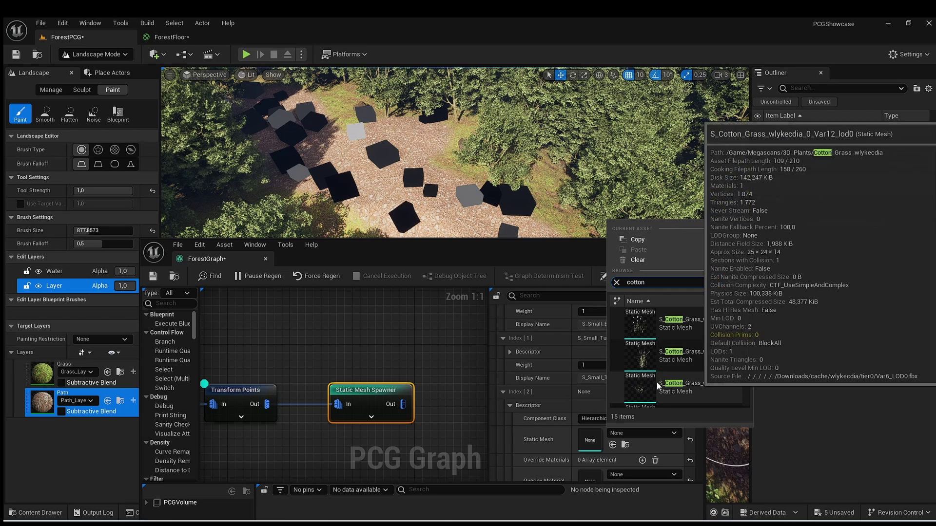
{"action": "scroll", "coordinate": [677, 388], "scroll_direction": "down", "scroll_amount": 1}
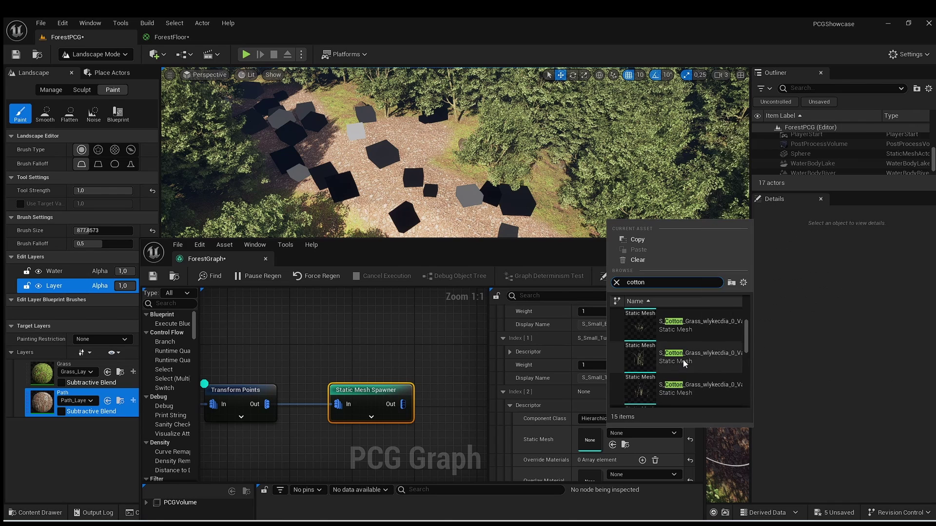
{"action": "scroll", "coordinate": [683, 363], "scroll_direction": "down", "scroll_amount": 1}
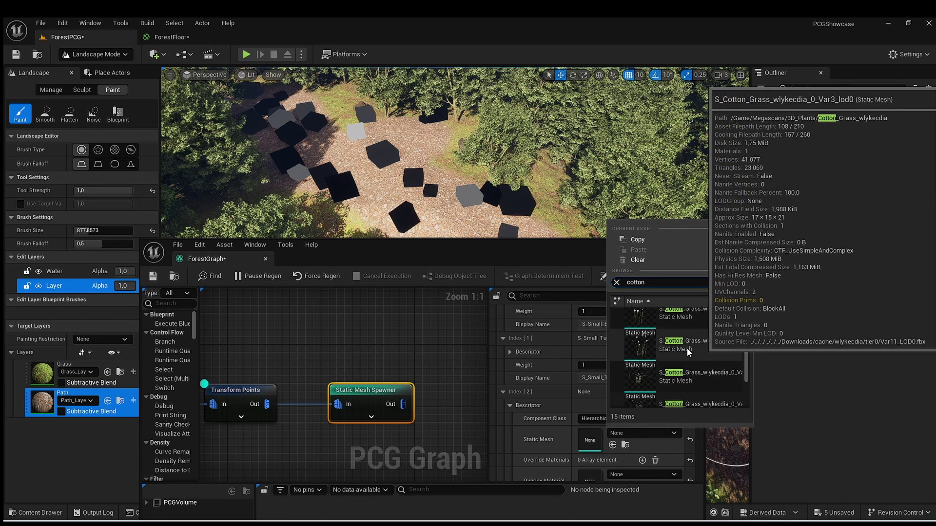
{"action": "left_click", "coordinate": [686, 349]}
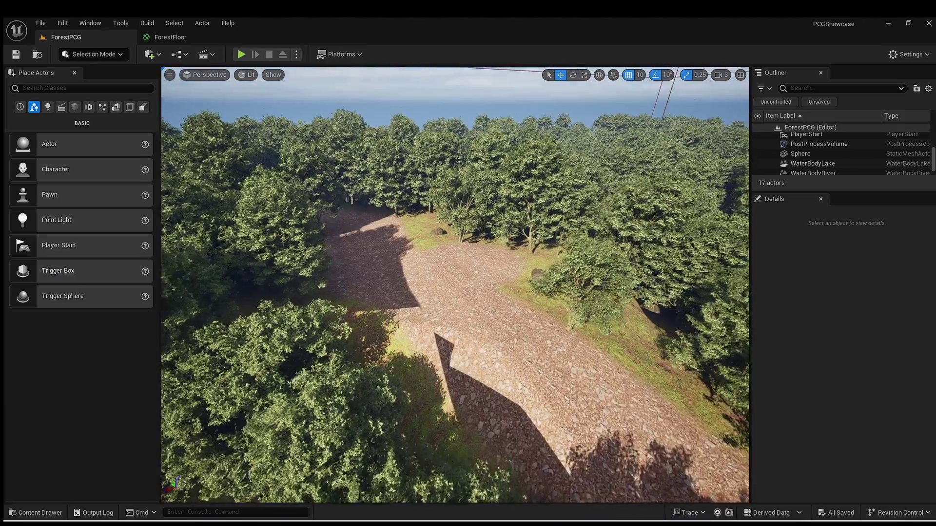
- Inspect the size of the meshes spawned on the painted path from ground level in the ForestPCG level
{"action": "key", "text": "w"}
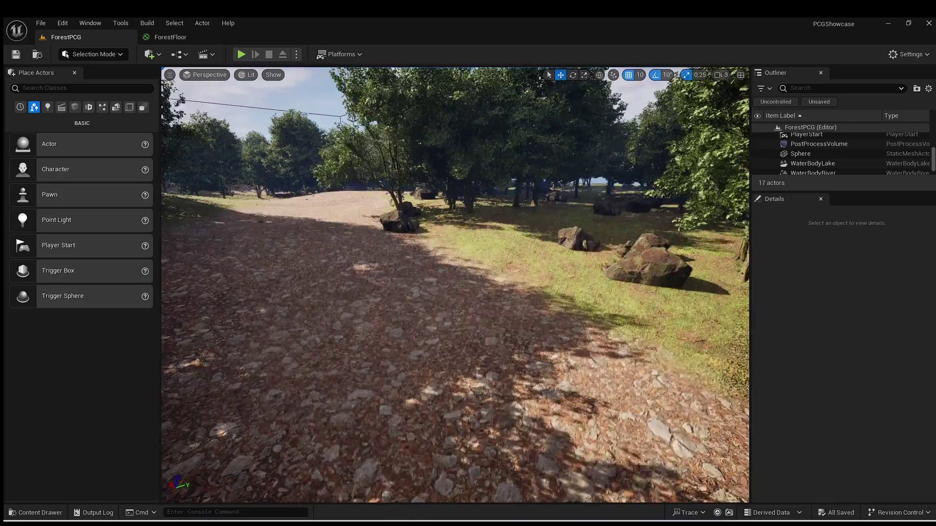
{"action": "right_click_drag", "start_coordinate": [454, 264], "coordinate": [405, 282]}
{"action": "right_click", "coordinate": [454, 265]}
{"action": "left_click", "coordinate": [332, 236]}
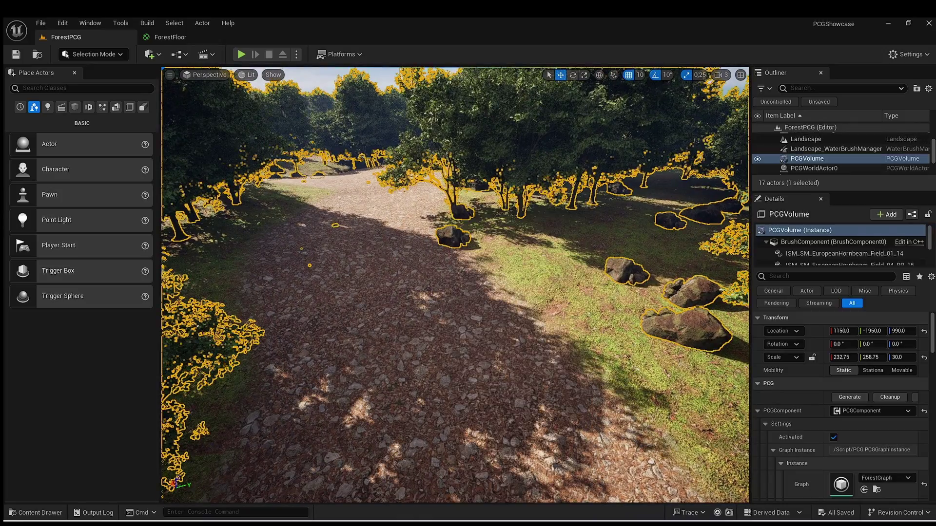
{"action": "left_click", "coordinate": [334, 260]}
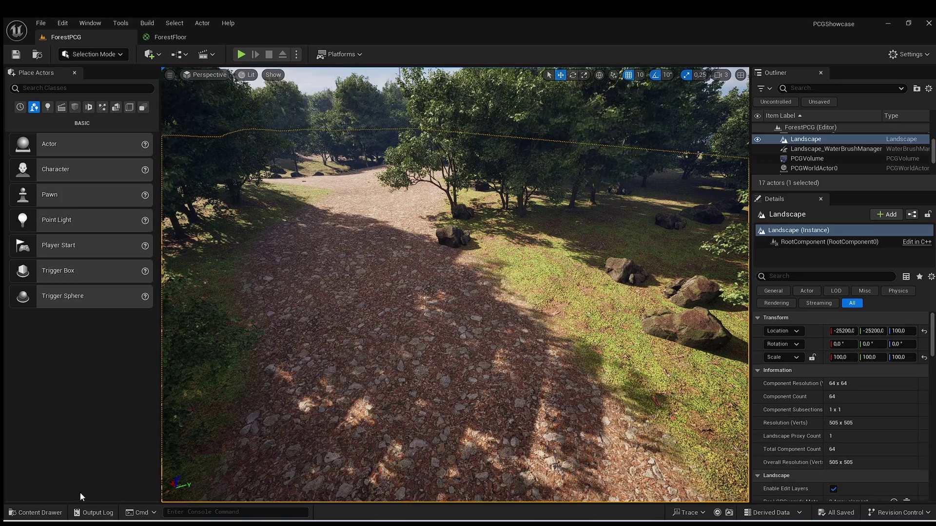
{"action": "left_click", "coordinate": [171, 38]}
{"action": "right_click_drag", "start_coordinate": [350, 251], "coordinate": [387, 292]}
{"action": "left_click", "coordinate": [102, 38]}
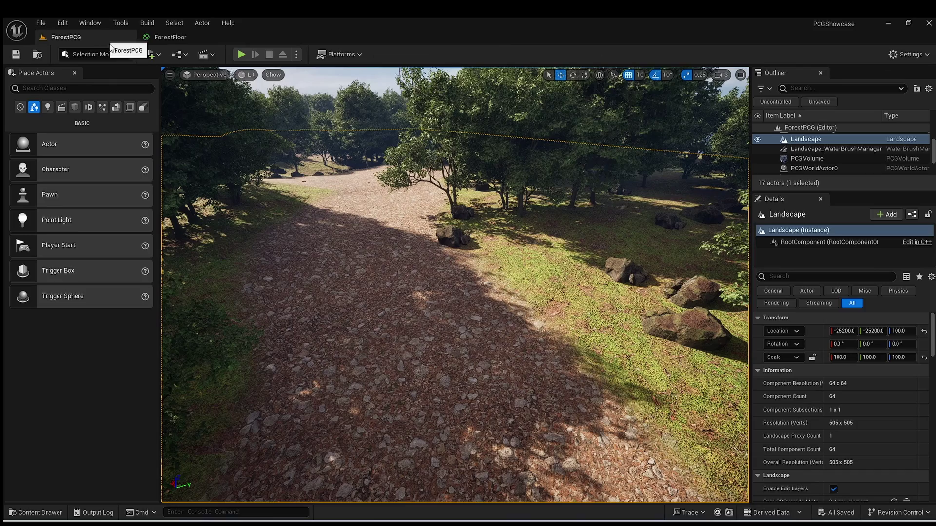
- Open the ForestGraph PCG graph and select the Transform Points node feeding the path Static Mesh Spawner
{"action": "left_click", "coordinate": [36, 513]}
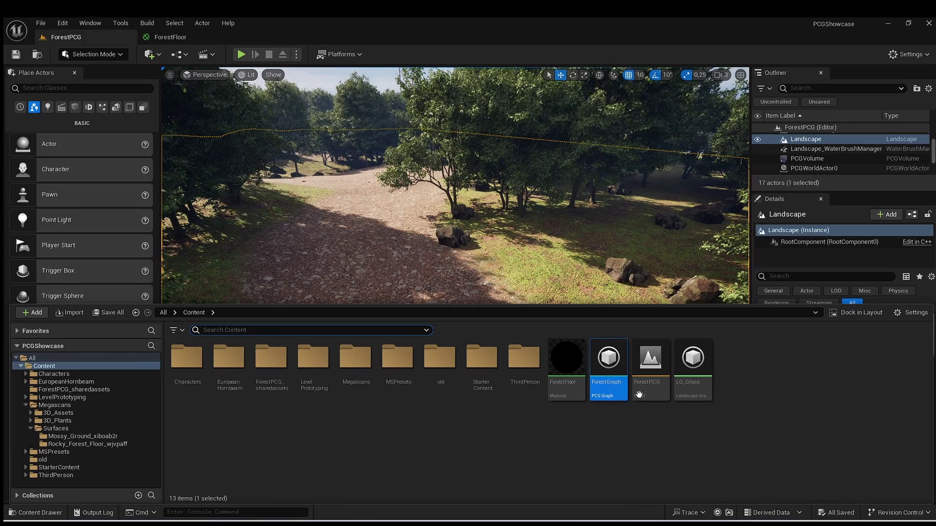
{"action": "double_click", "coordinate": [609, 376]}
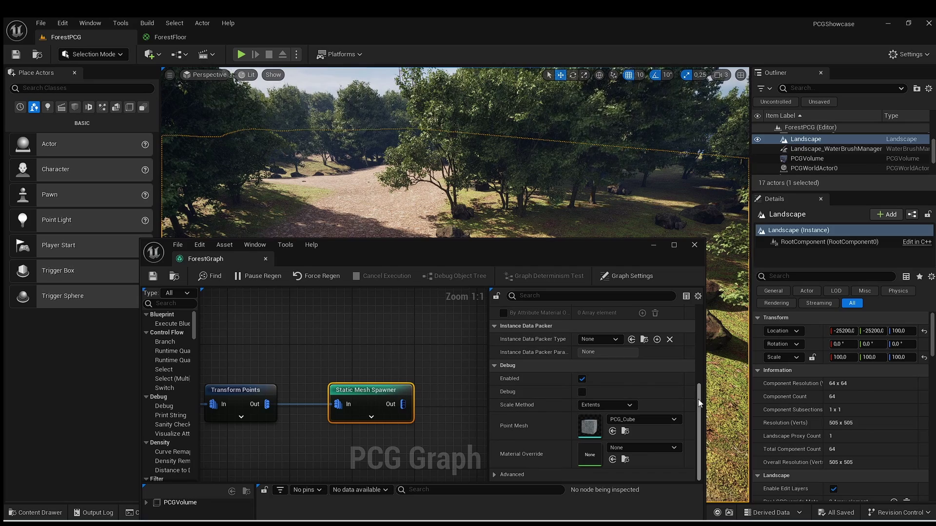
{"action": "left_click_drag", "start_coordinate": [698, 400], "coordinate": [697, 328]}
{"action": "right_click_drag", "start_coordinate": [301, 369], "coordinate": [380, 390]}
{"action": "left_click", "coordinate": [320, 423]}
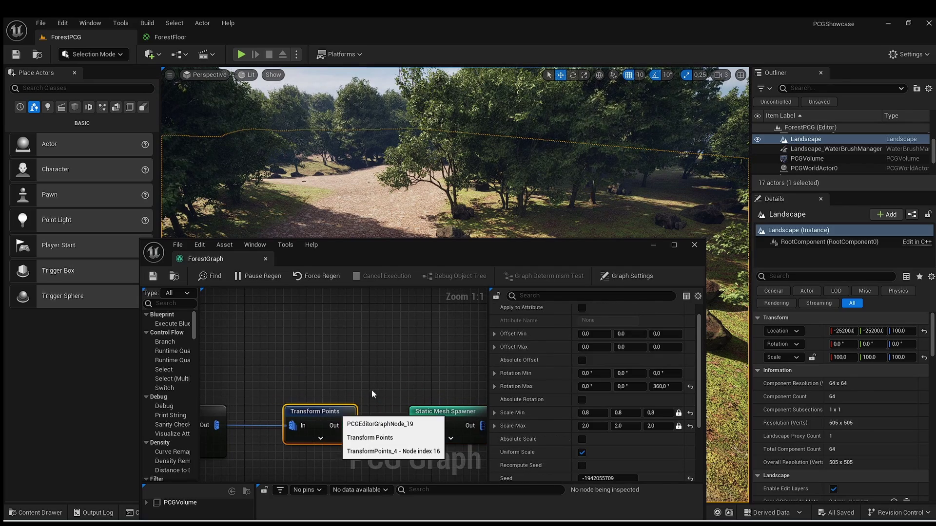
- Set the path Transform Points node's Scale Min to 10 and Scale Max to 15 on all axes
{"action": "scroll", "coordinate": [597, 362], "scroll_direction": "up", "scroll_amount": 1}
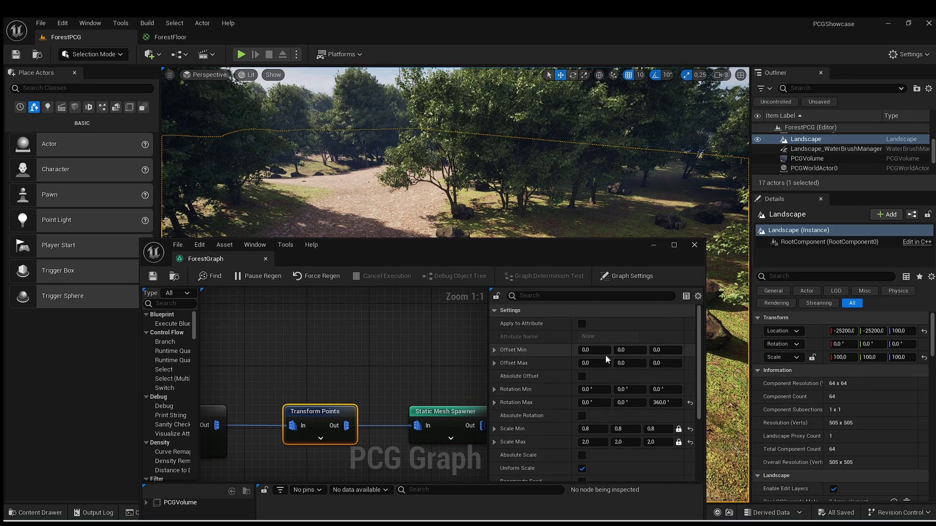
{"action": "left_click", "coordinate": [602, 429]}
{"action": "type", "text": "10"}
{"action": "key", "text": "Return"}
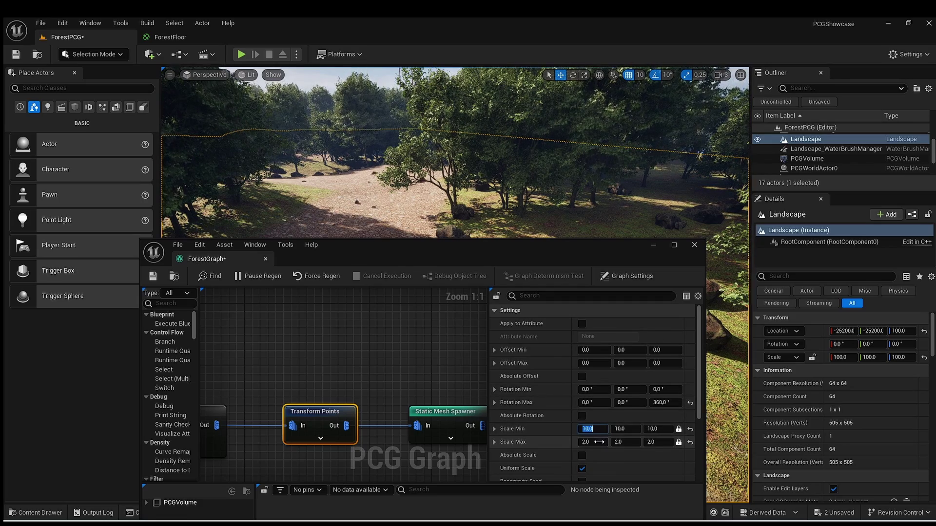
{"action": "left_click", "coordinate": [601, 441]}
{"action": "type", "text": "15"}
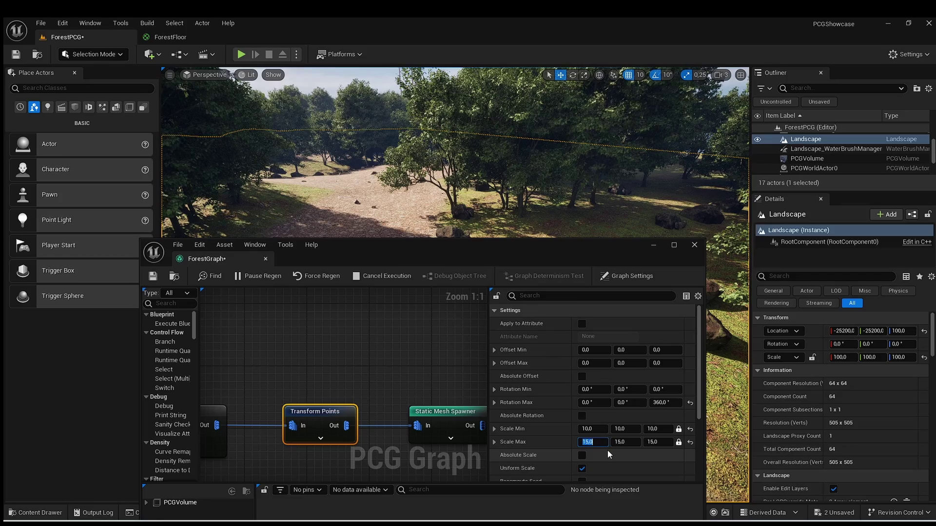
{"action": "key", "text": "Return"}
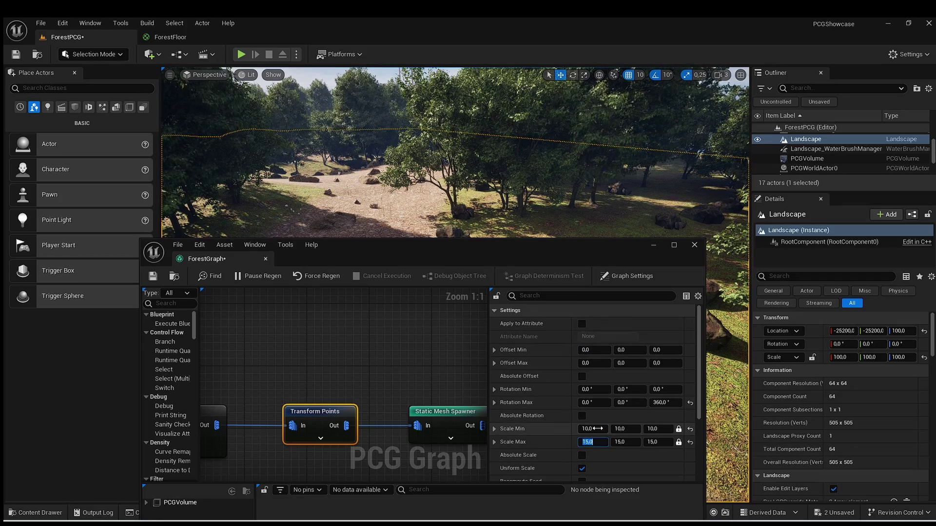
- Reduce the path Transform Points node's scale range to a Scale Min of 5 and a Scale Max of 10
{"action": "left_click", "coordinate": [587, 430]}
{"action": "type", "text": "5"}
{"action": "left_click", "coordinate": [587, 442]}
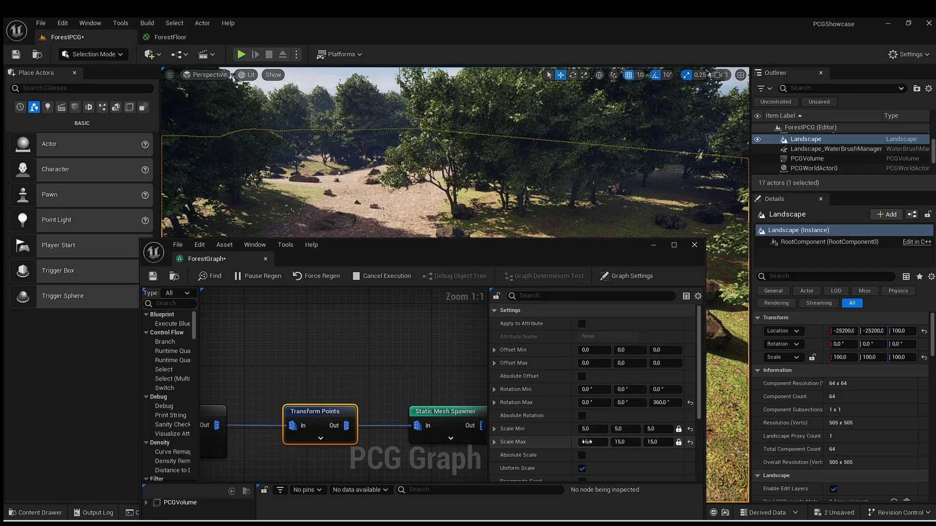
{"action": "type", "text": "10"}
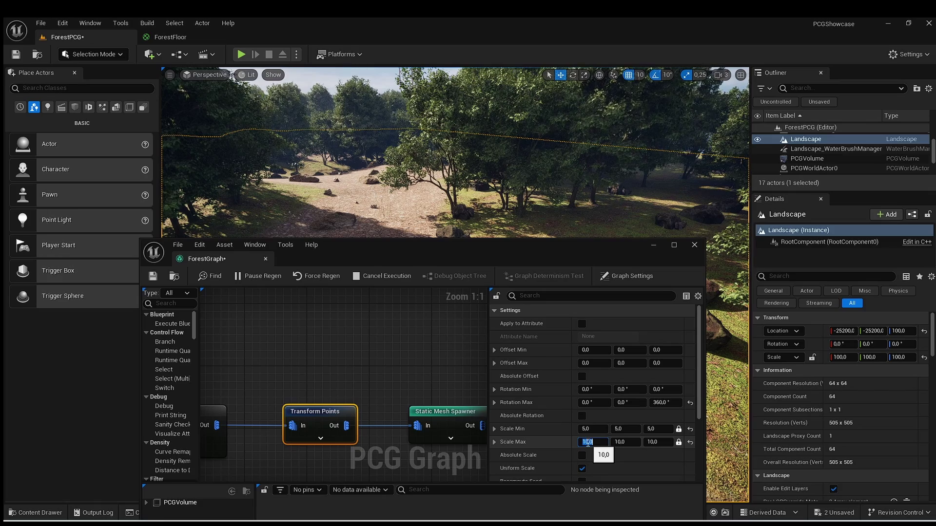
{"action": "key", "text": "Return"}
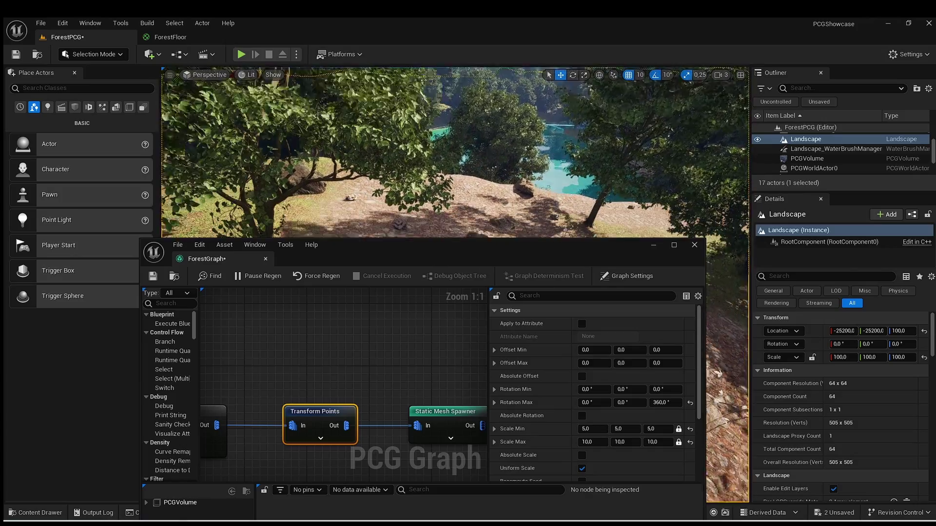
- Look over the paths, forest and lake from above and minimize the ForestGraph window
{"action": "right_click_drag", "start_coordinate": [455, 152], "coordinate": [410, 161]}
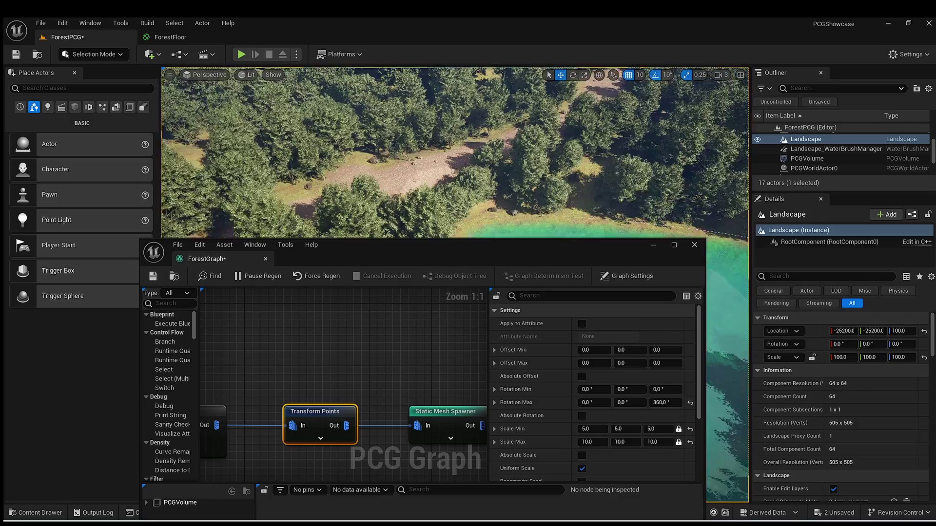
{"action": "right_click_drag", "start_coordinate": [381, 208], "coordinate": [349, 195]}
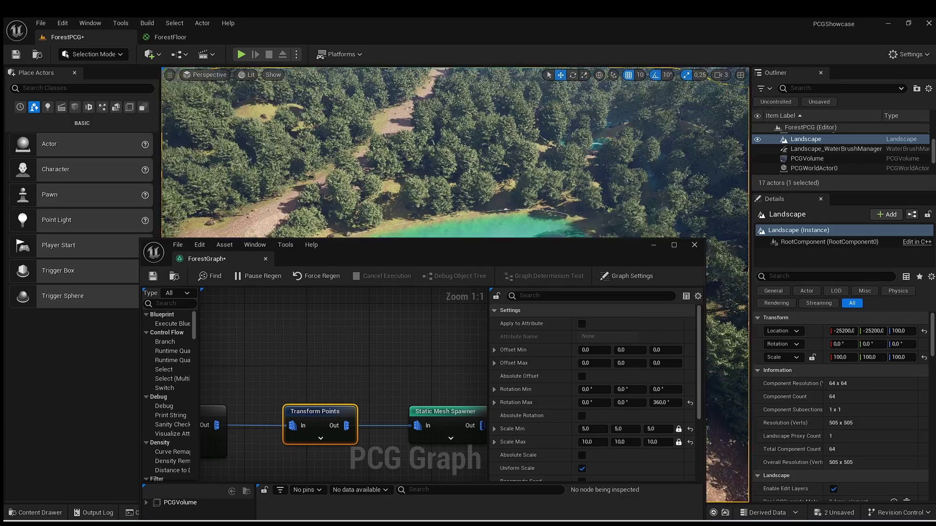
{"action": "right_click_drag", "start_coordinate": [622, 222], "coordinate": [623, 236]}
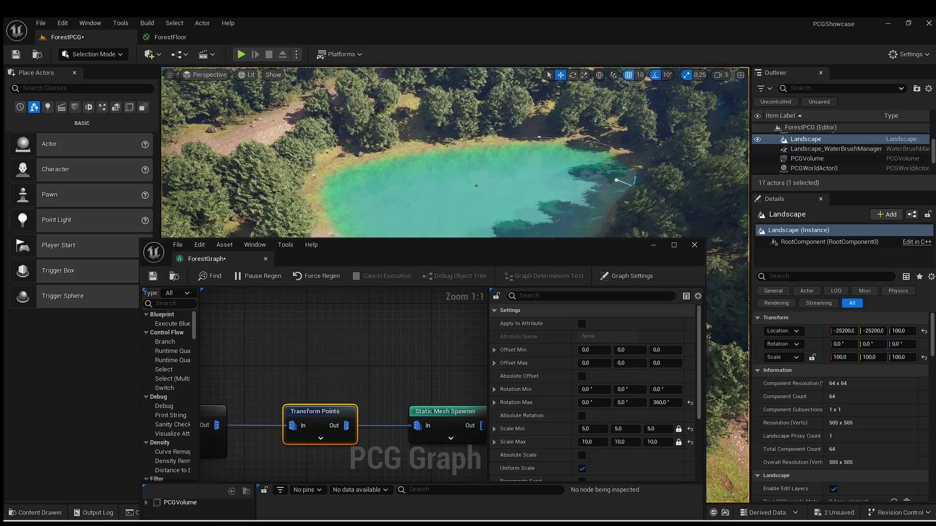
{"action": "left_click", "coordinate": [654, 244]}
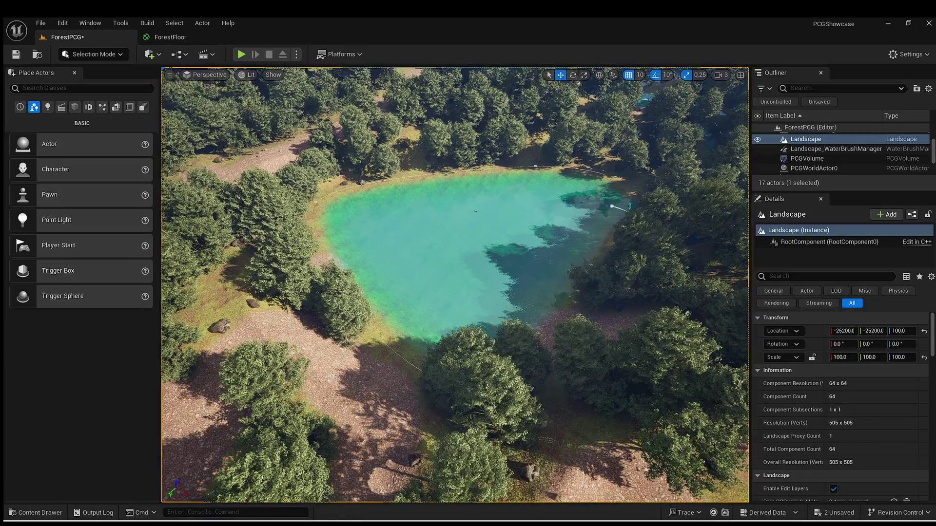